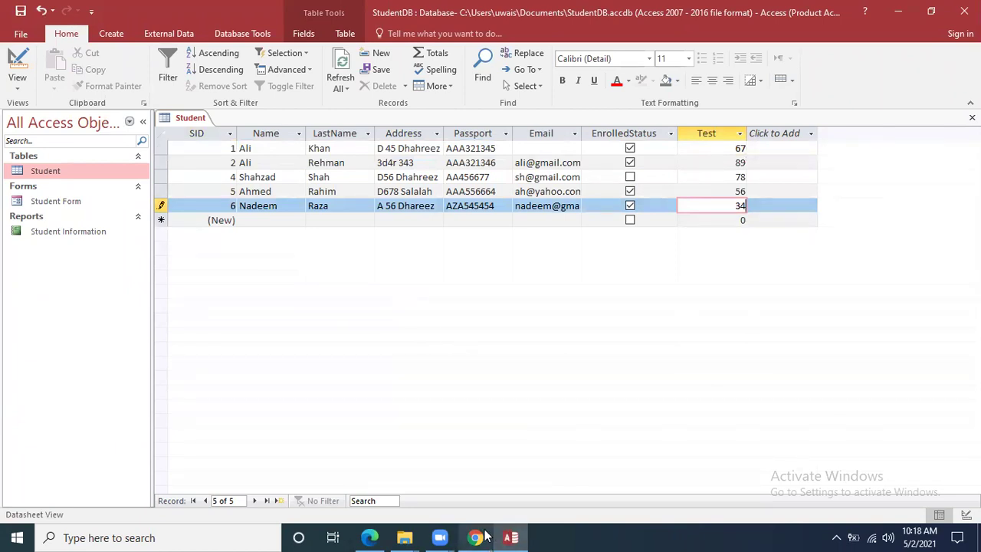
# Retype the second student's name as Ahmed to match the fifth record, then select the Name column
pyautogui.moveTo(484, 536)
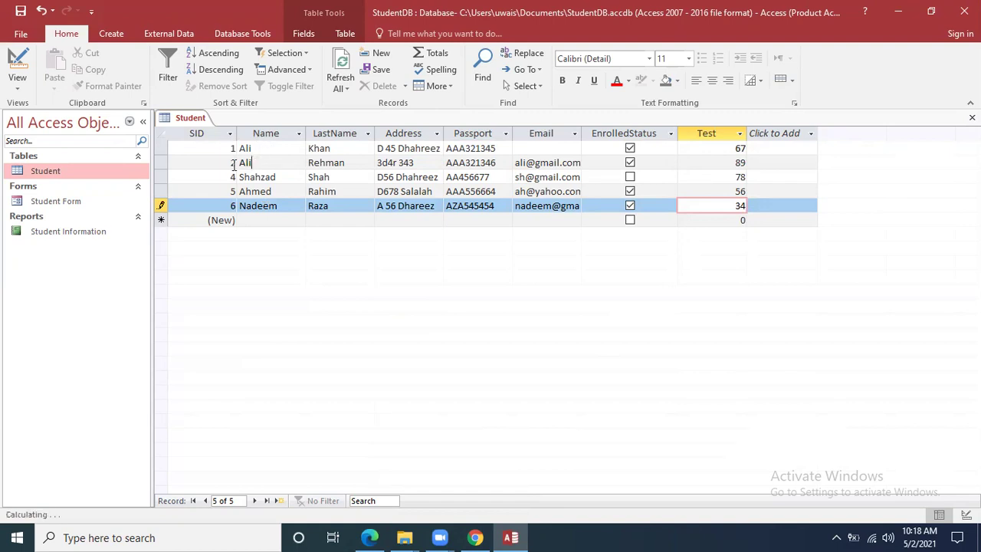
pyautogui.click(234, 163)
pyautogui.write('Ahmed')
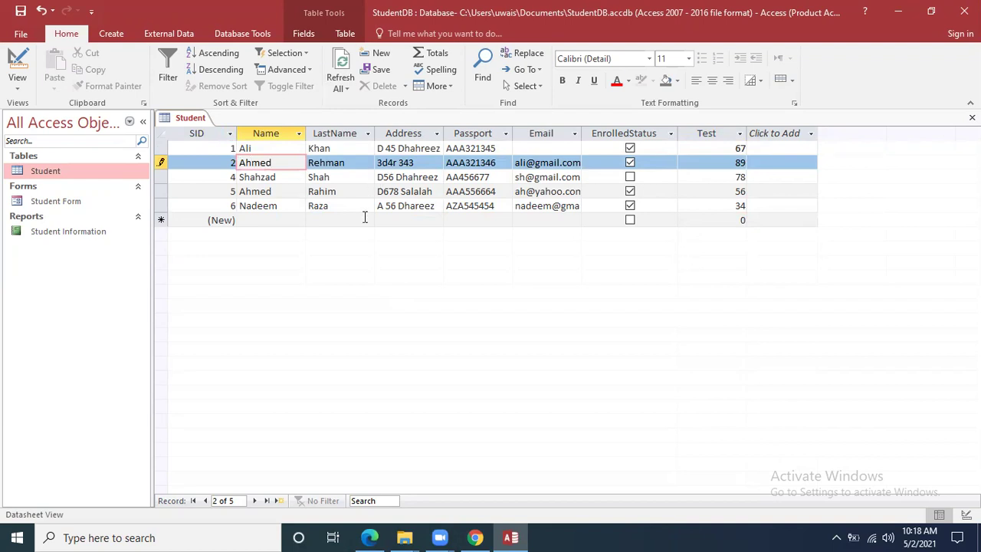
pyautogui.click(259, 135)
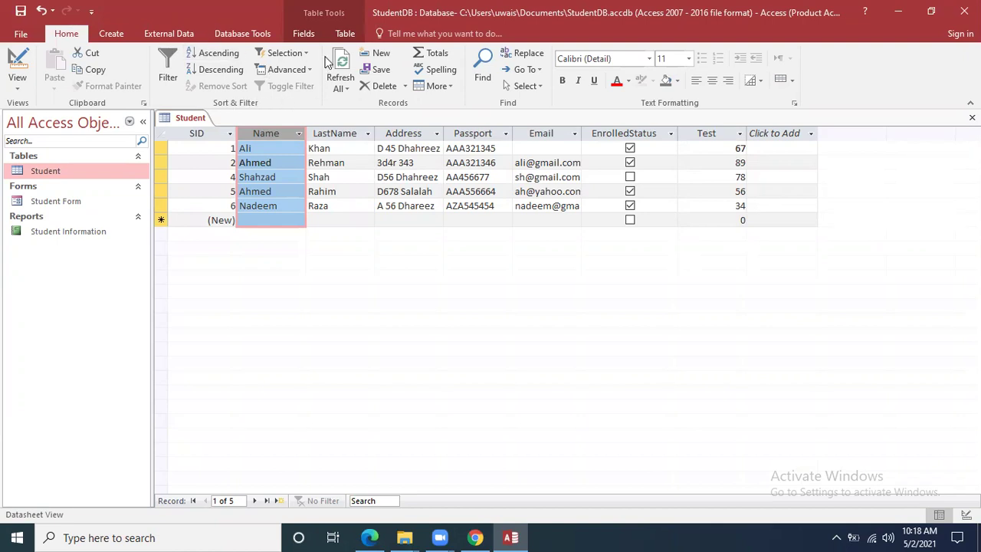
# Sort names A to Z and rename the SID 2 student from Ahmed to Bilal
pyautogui.click(216, 52)
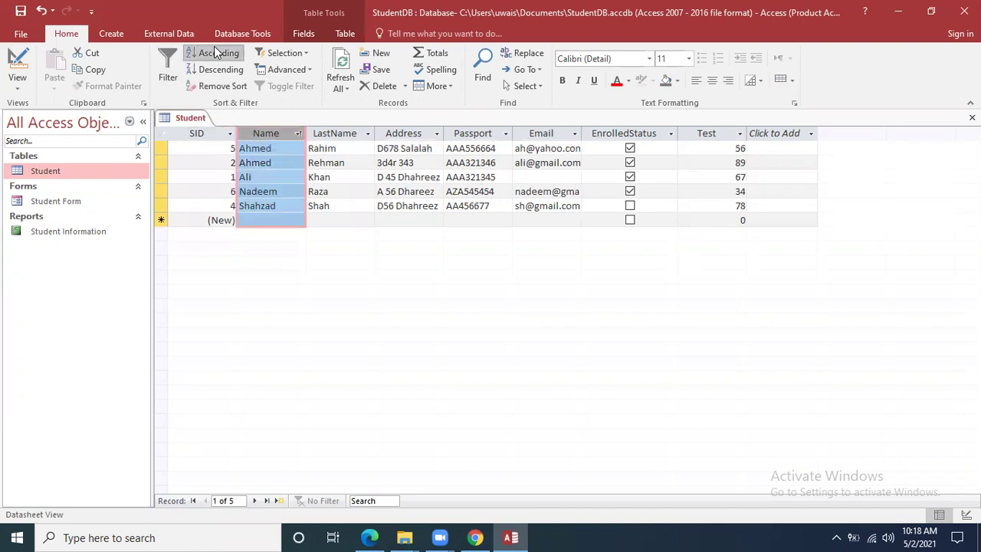
pyautogui.moveTo(274, 164); pyautogui.dragTo(245, 165)
pyautogui.press('BackSpace')
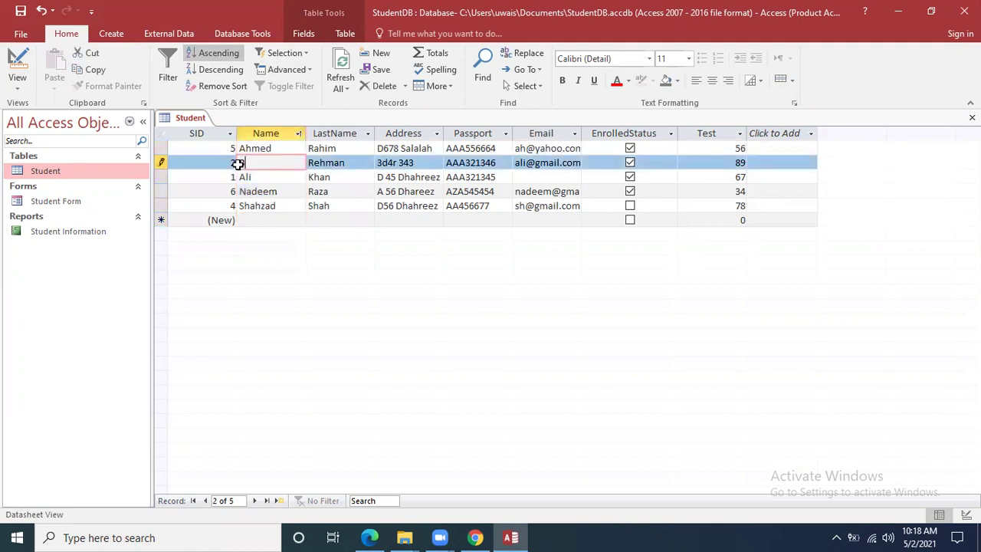
pyautogui.press('BackSpace')
pyautogui.write('Bilal')
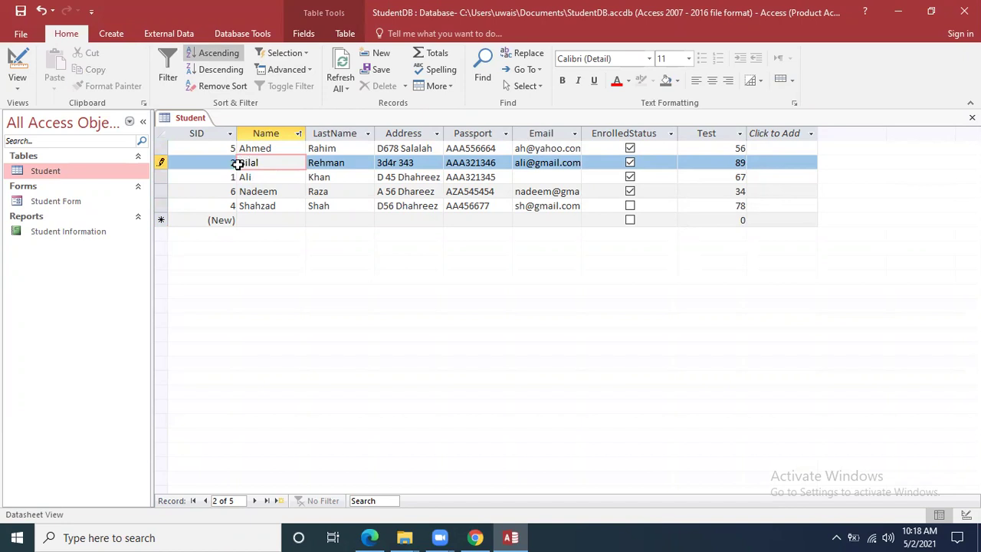
# Toggle the Name column between ascending and descending sorts, finishing on Z to A
pyautogui.click(221, 69)
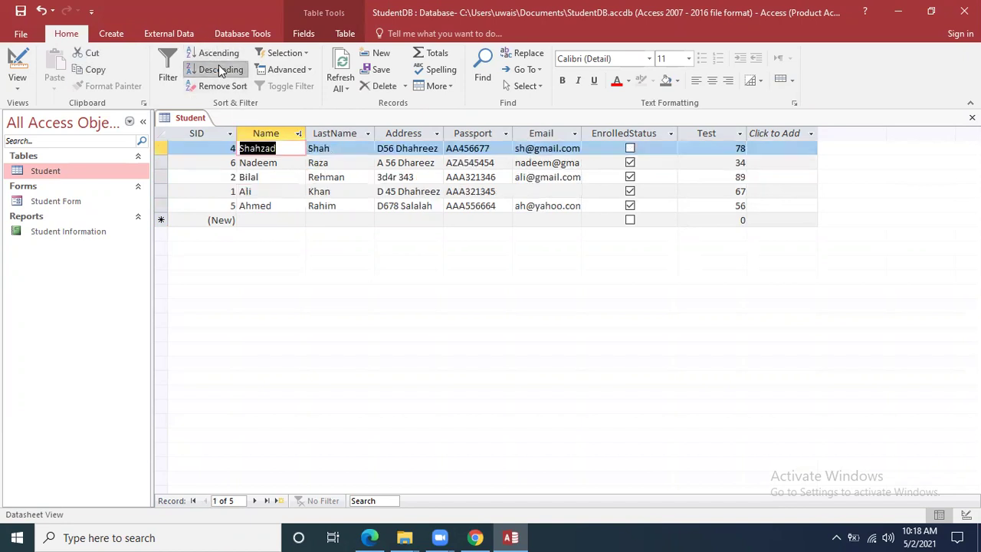
pyautogui.click(276, 176)
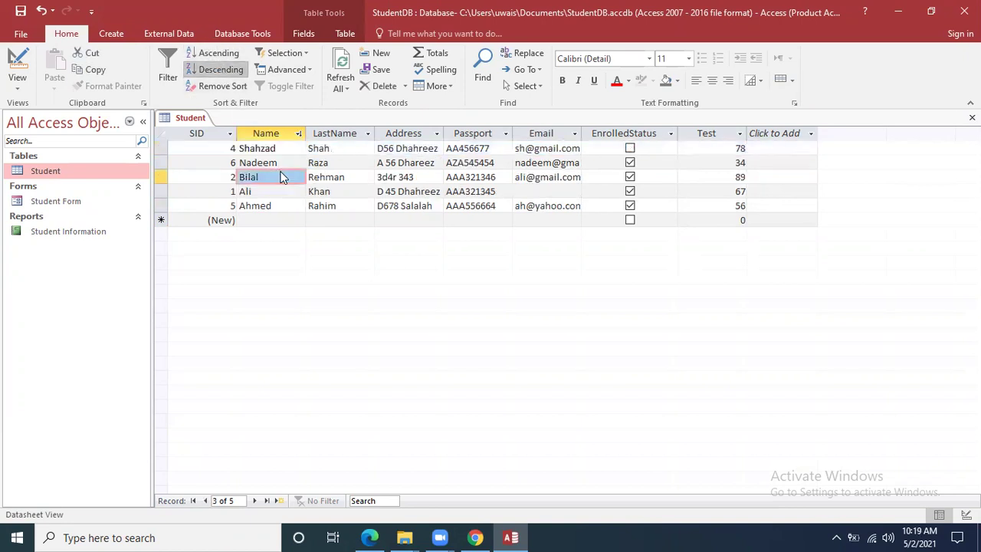
pyautogui.click(267, 137)
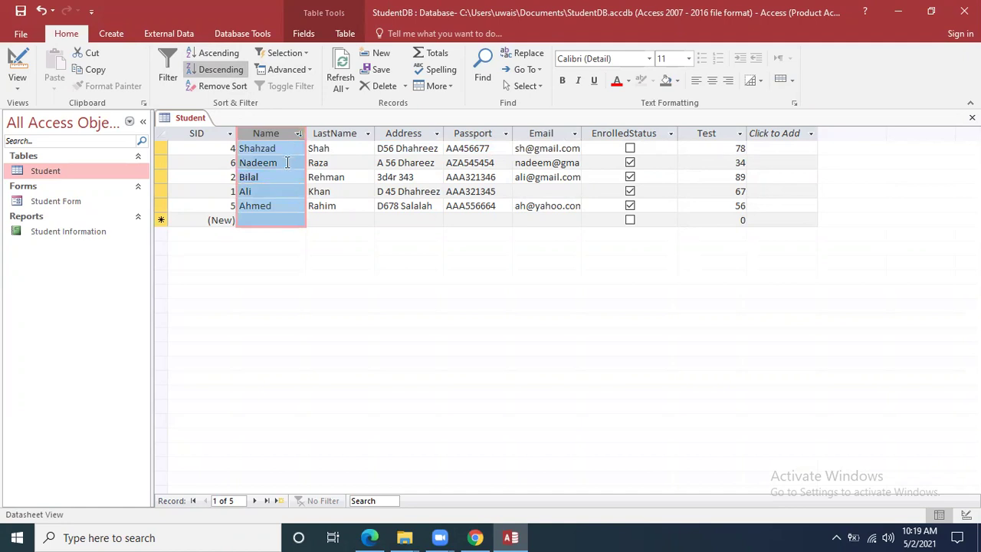
pyautogui.click(286, 163)
pyautogui.click(284, 177)
pyautogui.click(280, 191)
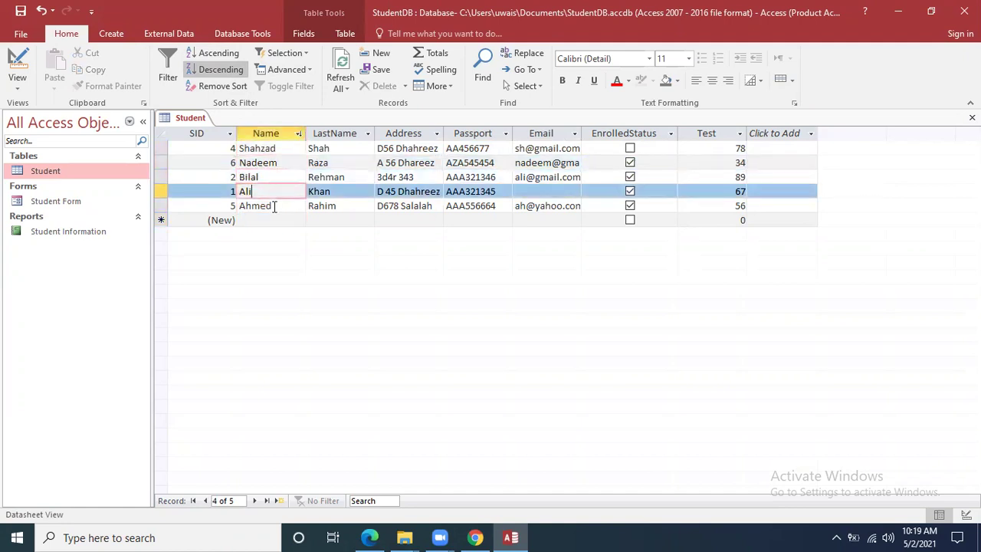
pyautogui.click(274, 206)
pyautogui.click(269, 136)
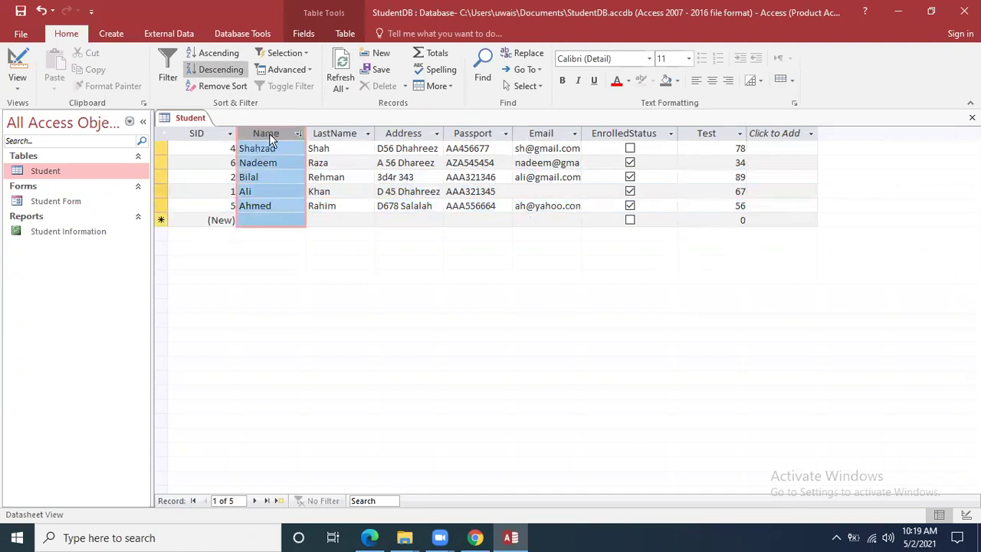
pyautogui.click(207, 55)
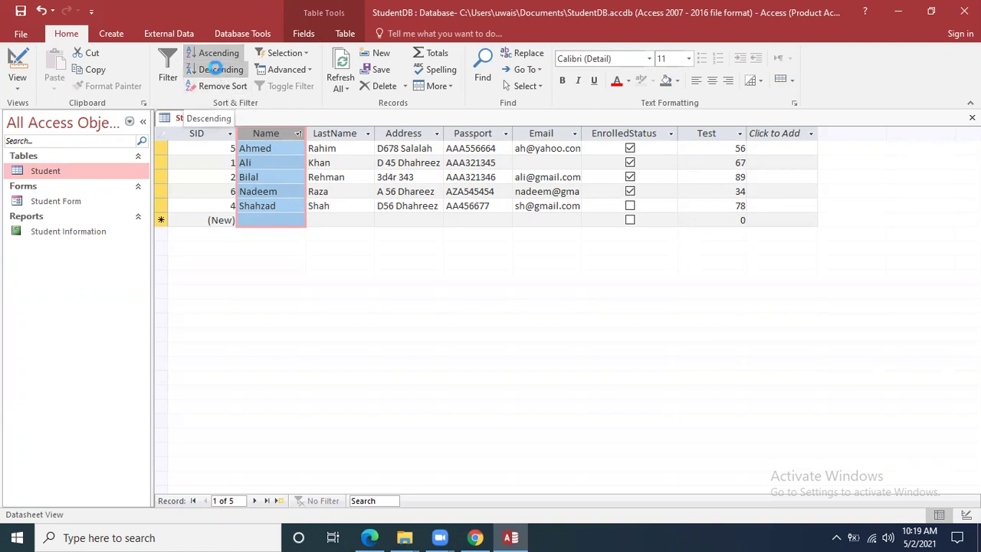
pyautogui.click(217, 69)
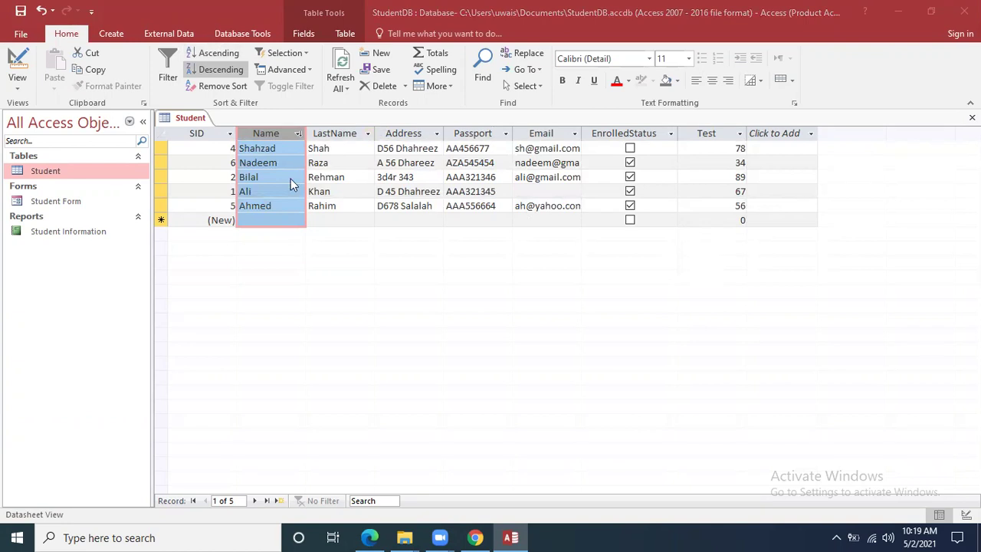
# Sort the Test column in descending order, from 89 down to 34
pyautogui.click(718, 133)
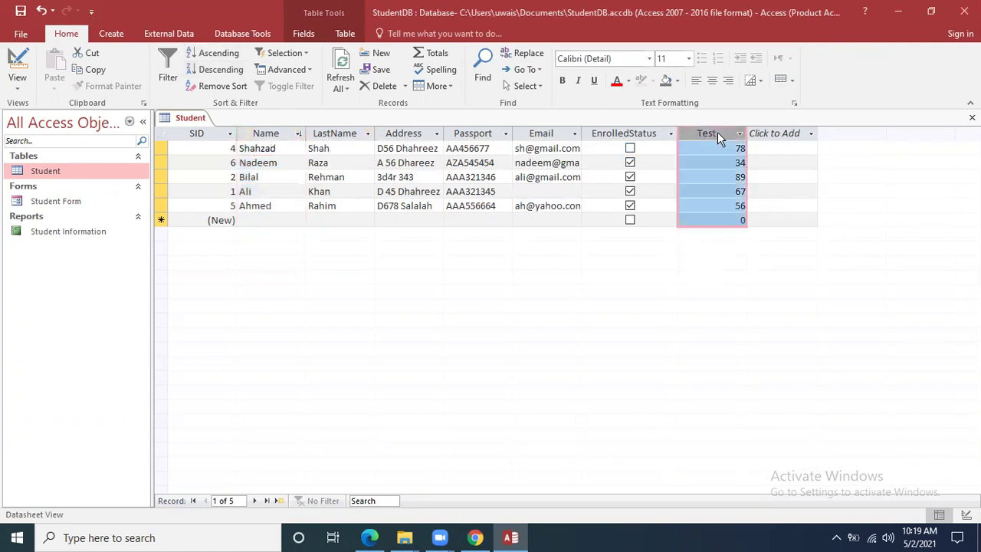
pyautogui.click(223, 72)
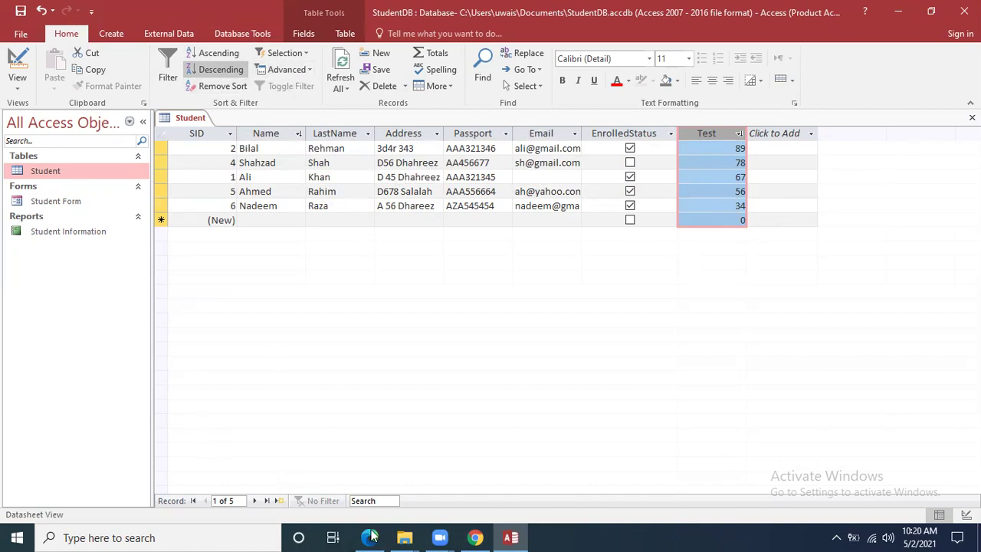
# Bring up the chapter PDF in Edge and scroll through the Sorting Data pages
pyautogui.click(476, 538)
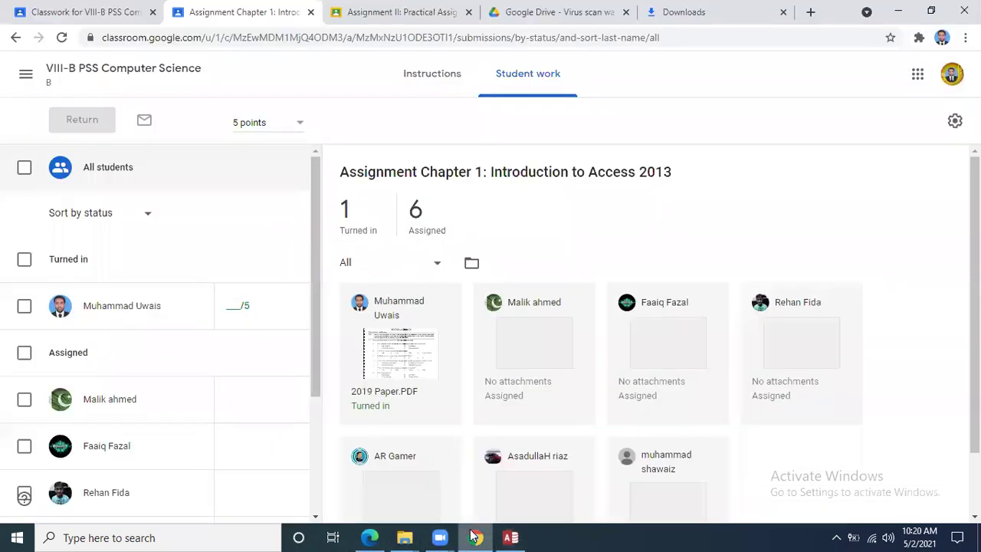
pyautogui.click(372, 537)
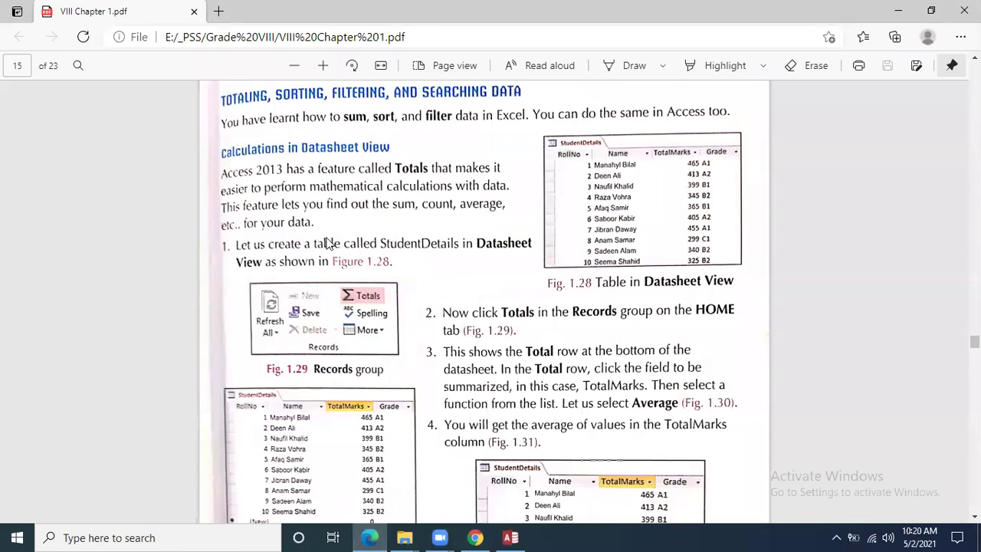
pyautogui.scroll(1, 329, 243)
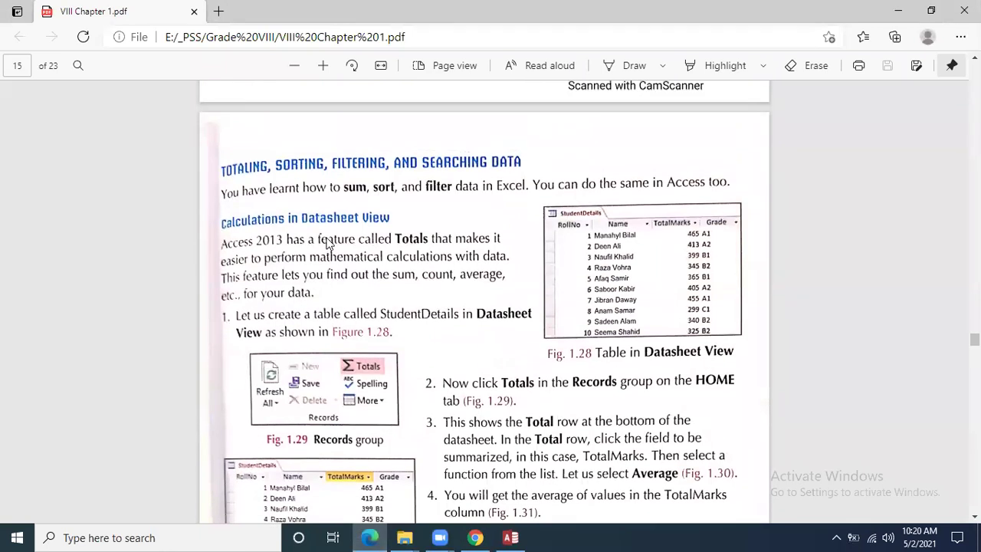
pyautogui.scroll(-2, 328, 243)
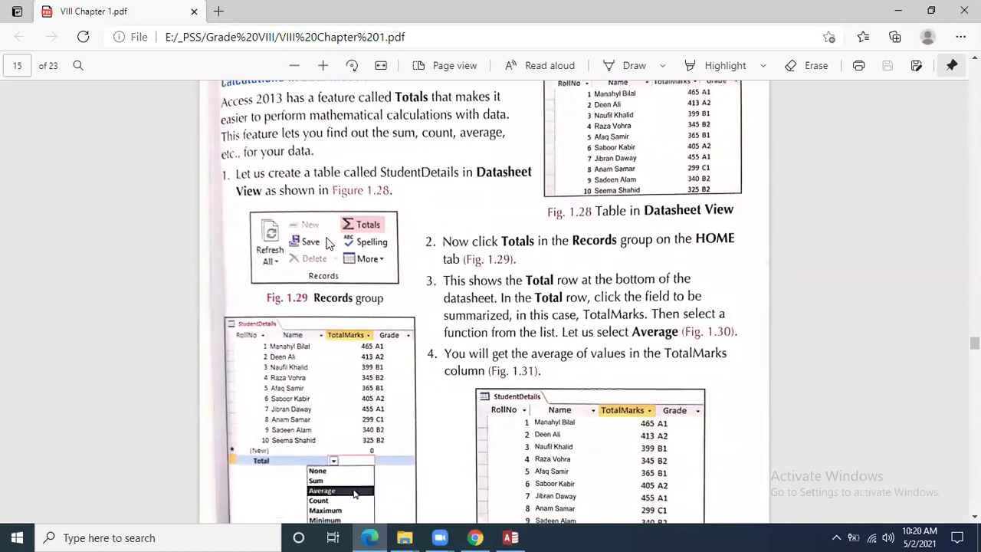
pyautogui.scroll(2, 328, 243)
pyautogui.scroll(2, 414, 220)
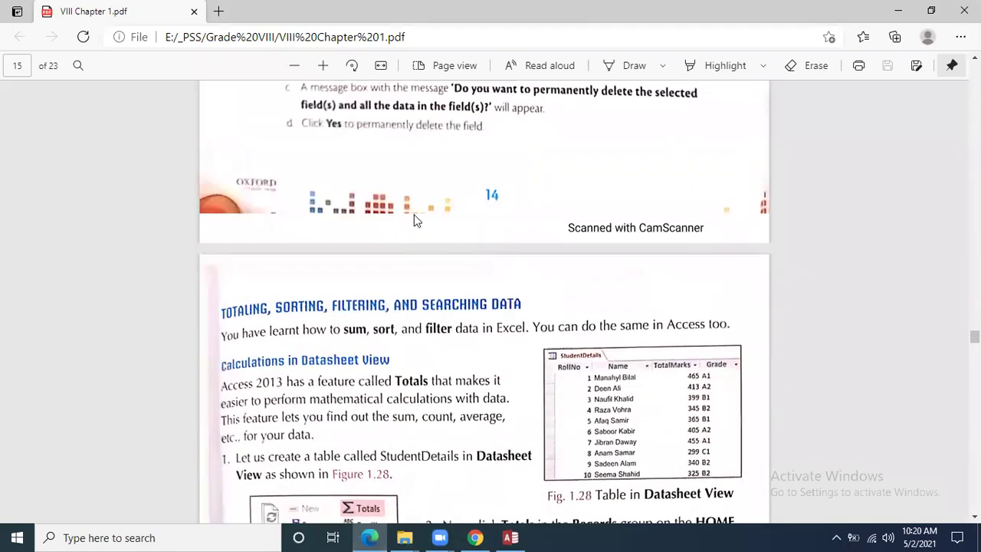
pyautogui.scroll(-2, 414, 220)
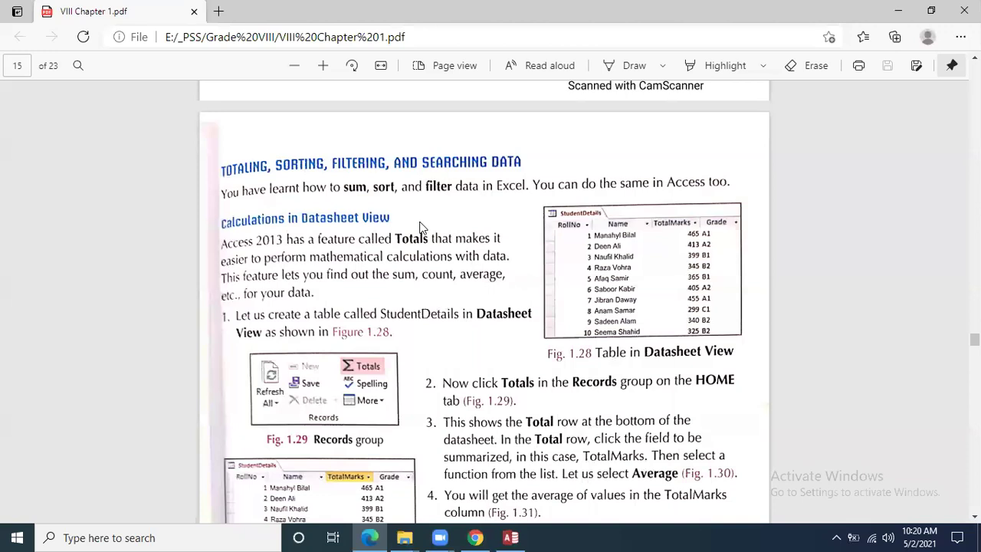
pyautogui.scroll(-1, 420, 228)
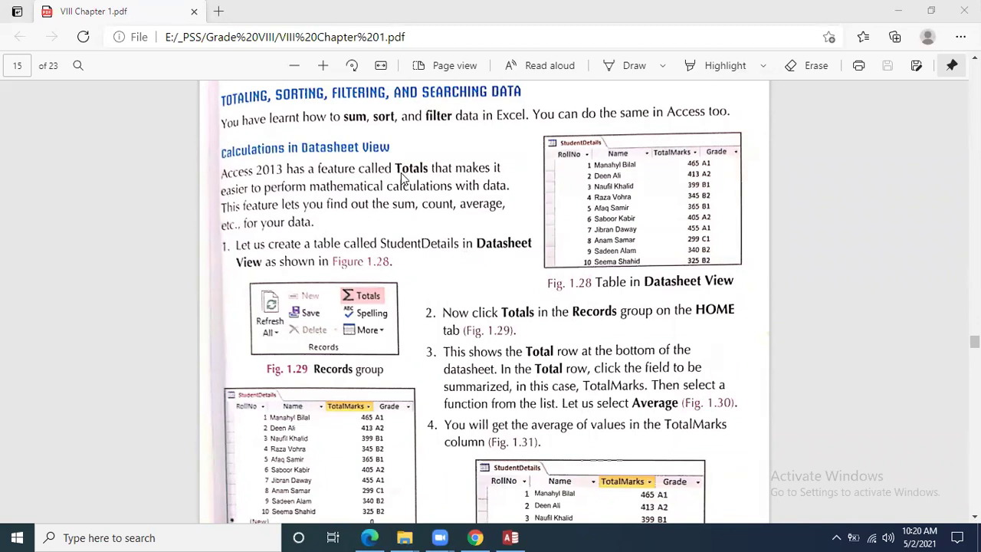
pyautogui.scroll(-10, 401, 178)
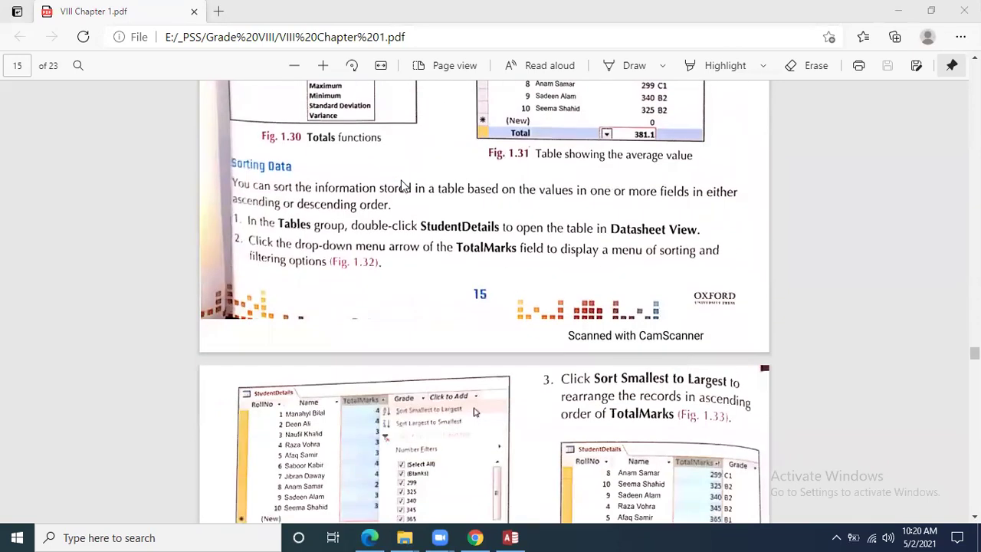
pyautogui.scroll(-4, 401, 186)
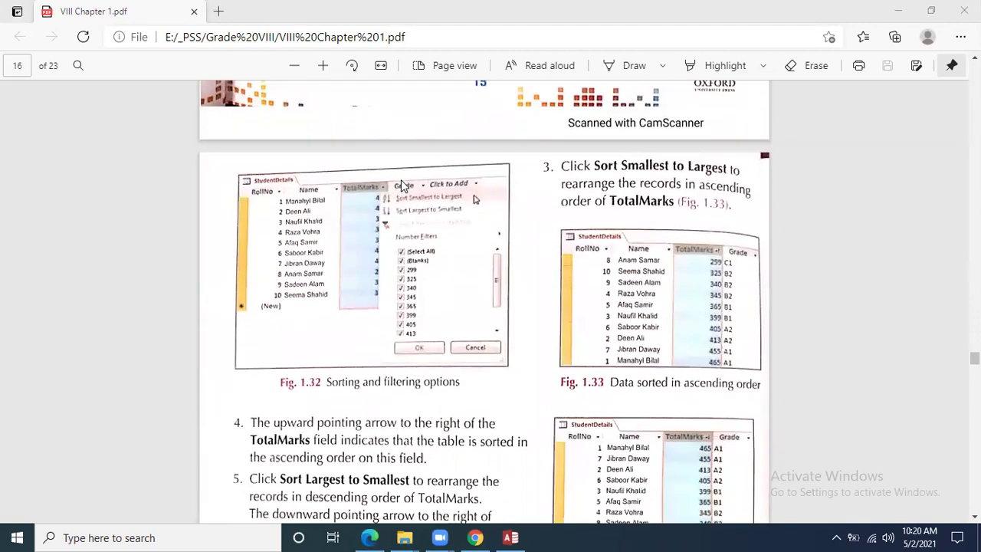
pyautogui.scroll(4, 401, 185)
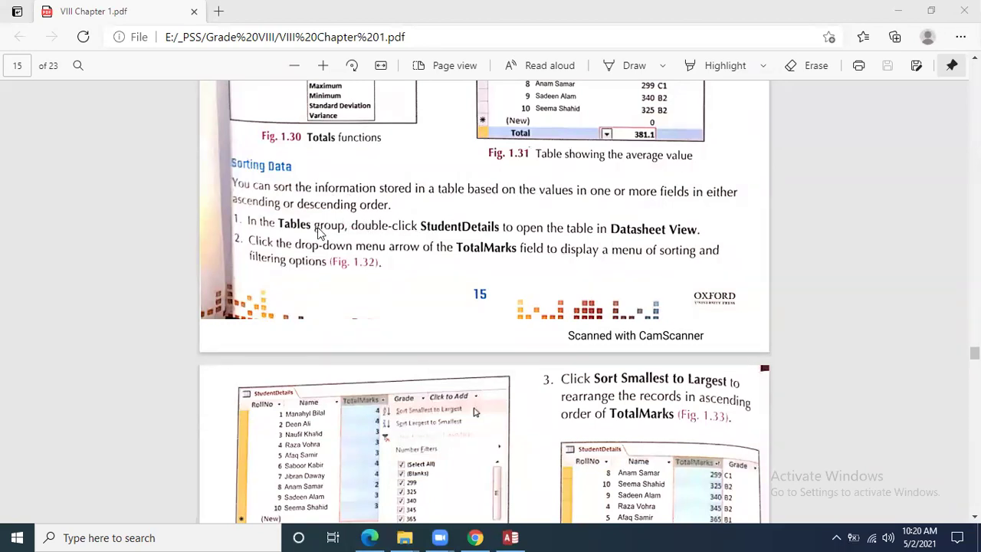
pyautogui.scroll(-2, 591, 240)
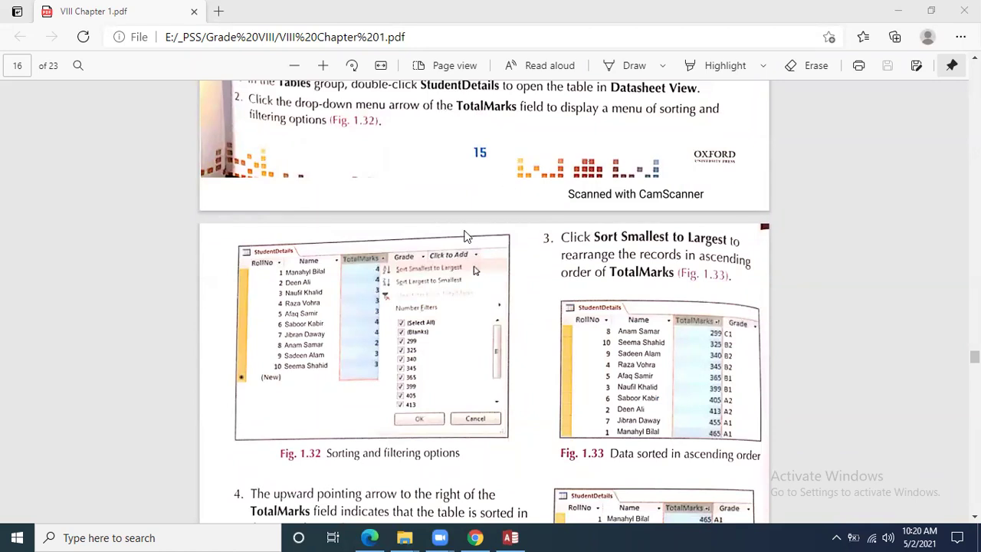
# Finish reviewing the textbook's sorting steps and return to the Student table in Access
pyautogui.scroll(2, 465, 236)
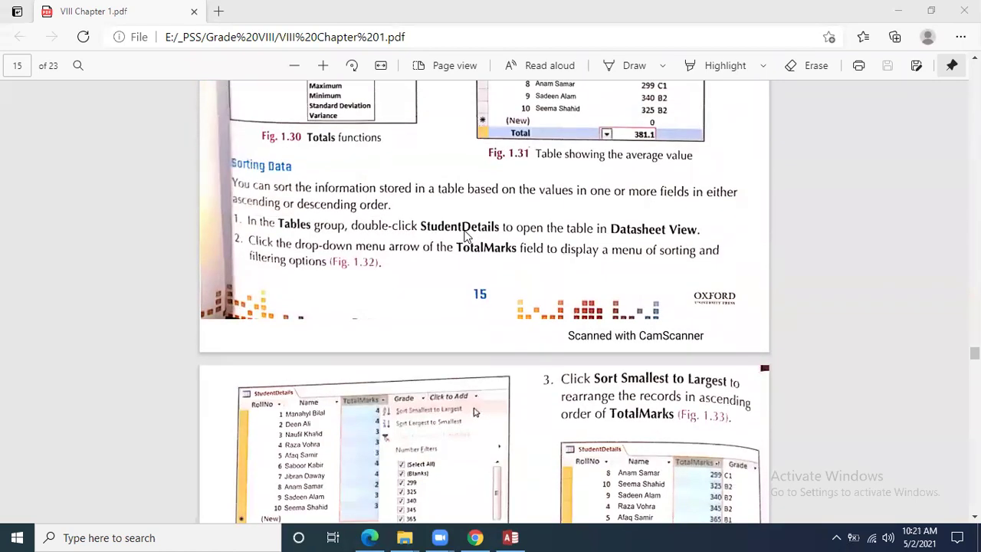
pyautogui.scroll(-6, 465, 236)
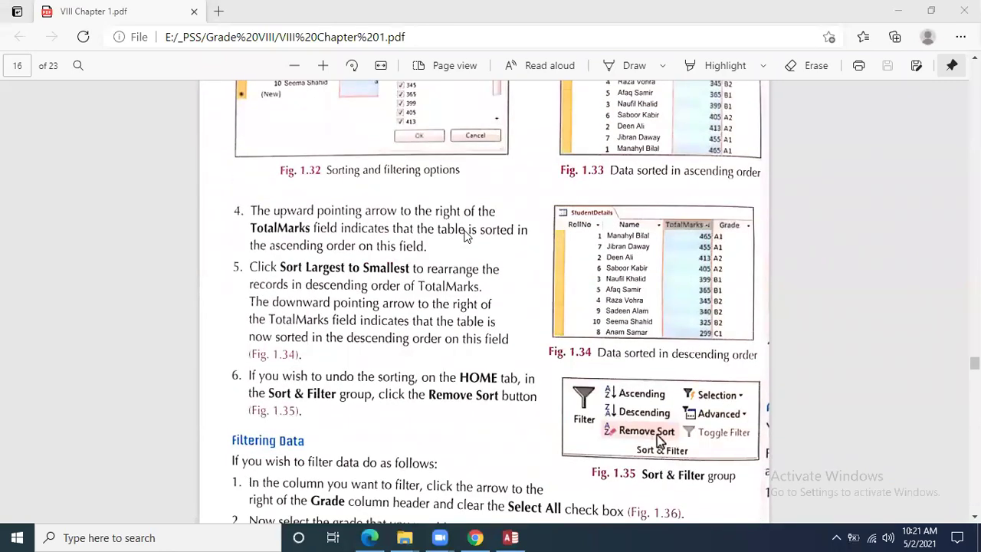
pyautogui.scroll(3, 464, 237)
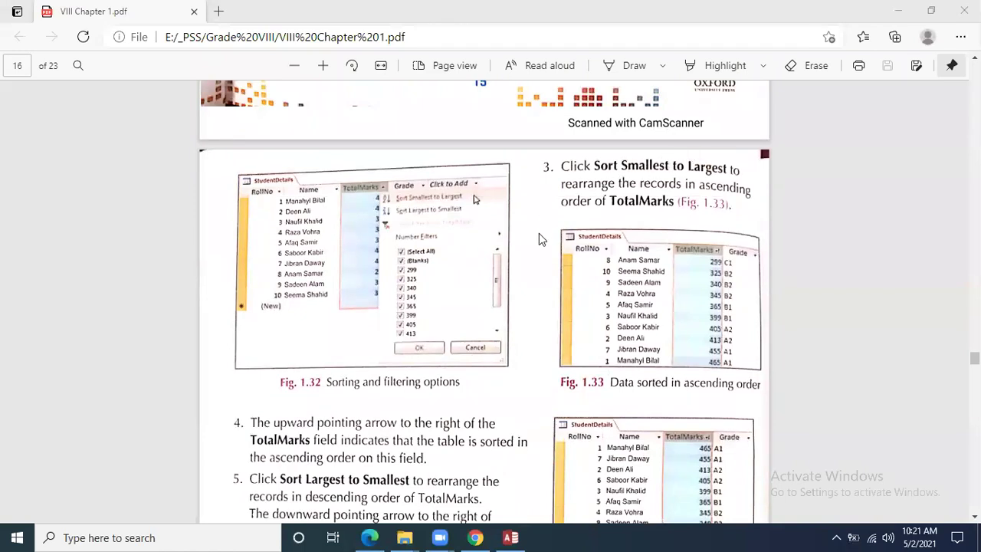
pyautogui.scroll(2, 539, 234)
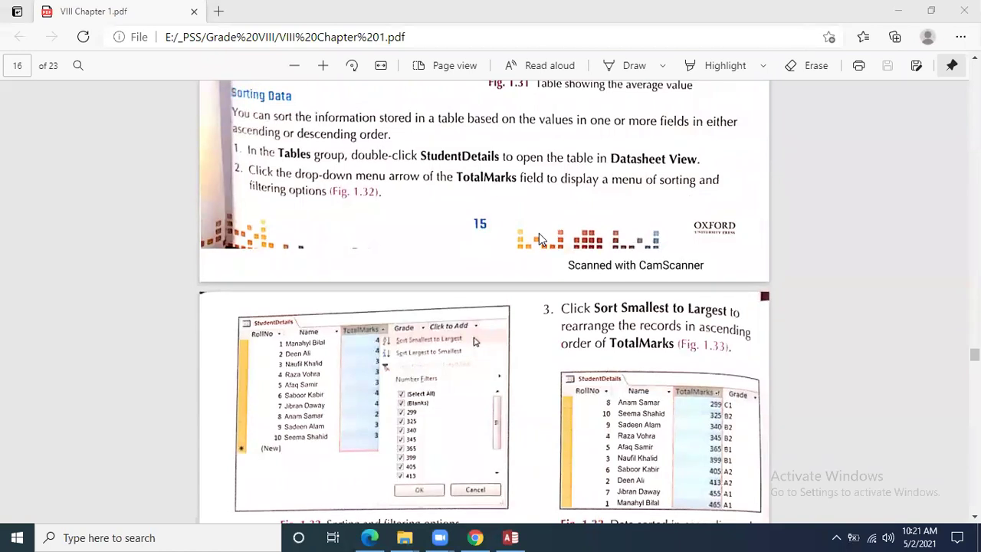
pyautogui.scroll(1, 539, 237)
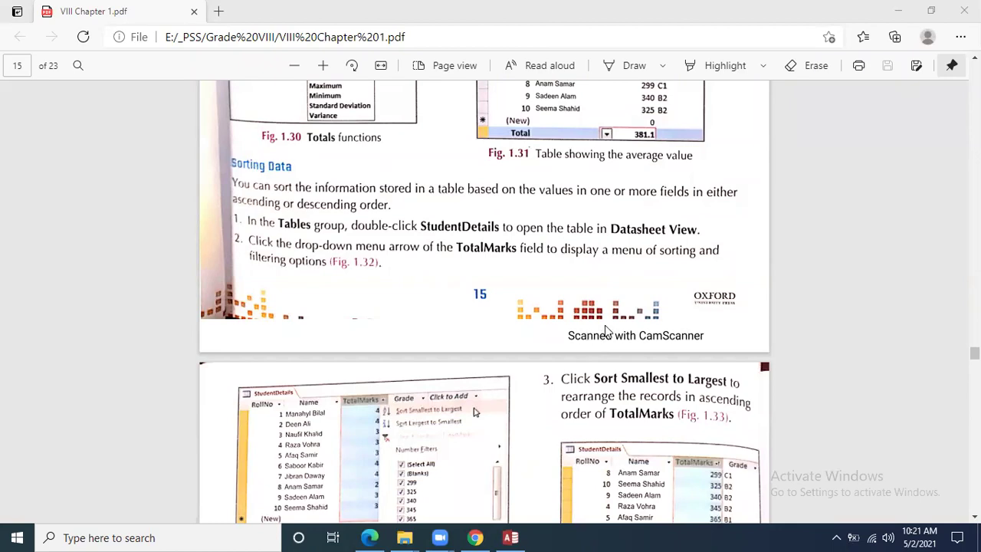
pyautogui.scroll(-6, 605, 332)
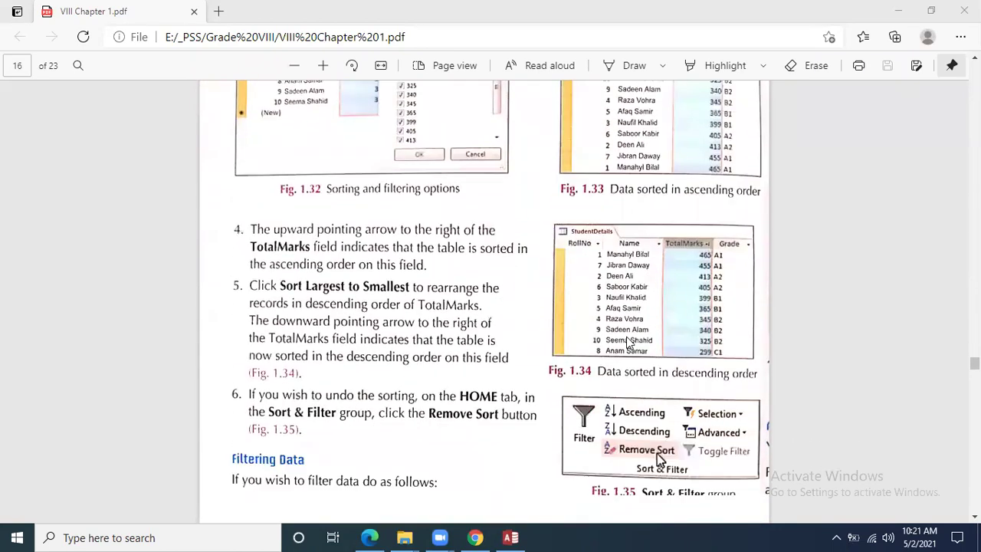
pyautogui.scroll(-1, 627, 341)
pyautogui.scroll(5, 627, 341)
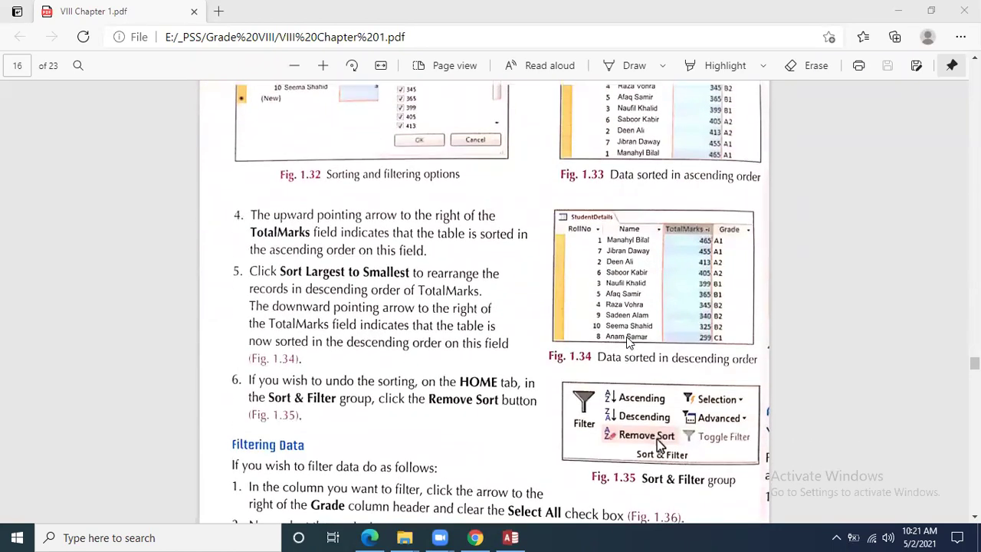
pyautogui.scroll(-5, 629, 343)
pyautogui.scroll(-4, 628, 344)
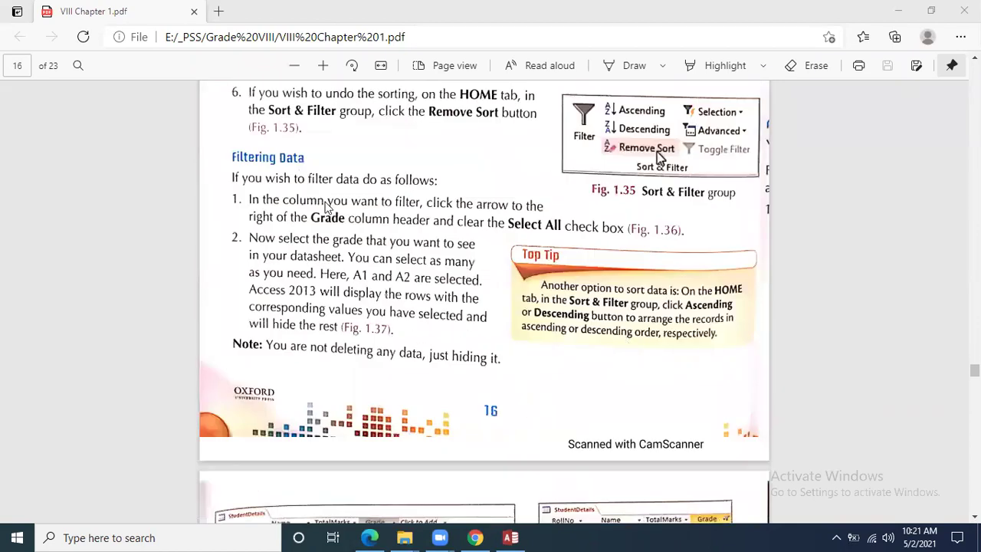
pyautogui.click(295, 159)
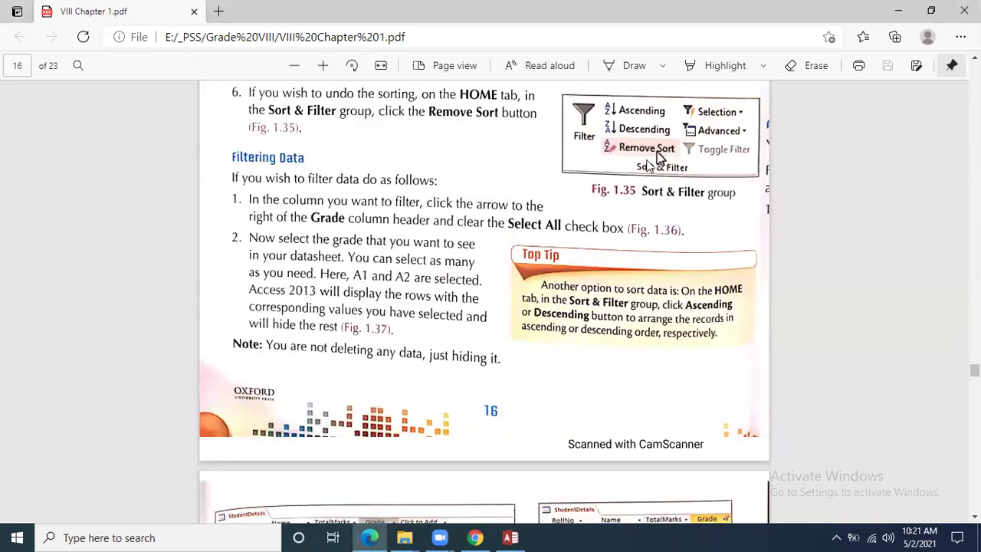
pyautogui.click(509, 538)
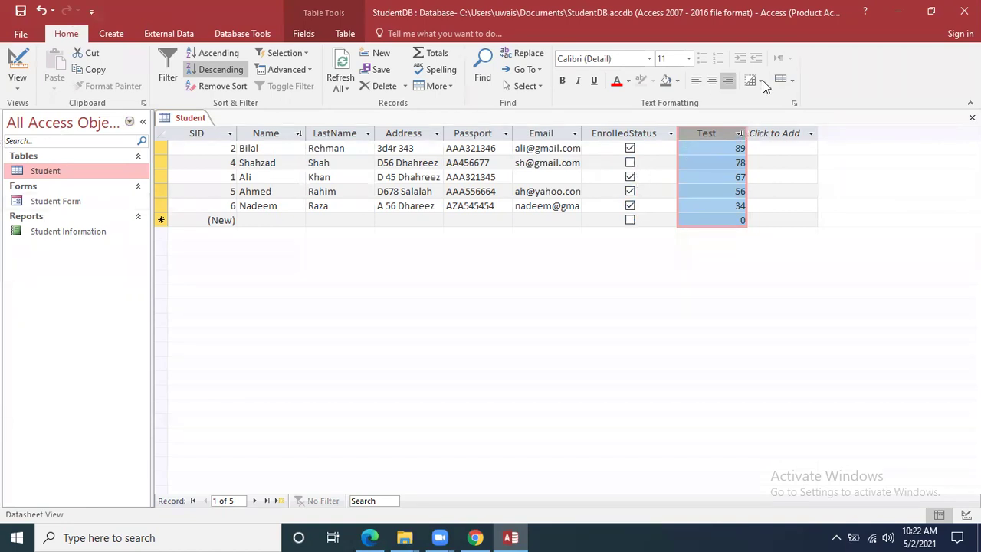
# Close the Student table, choosing Yes to save the changes
pyautogui.click(972, 118)
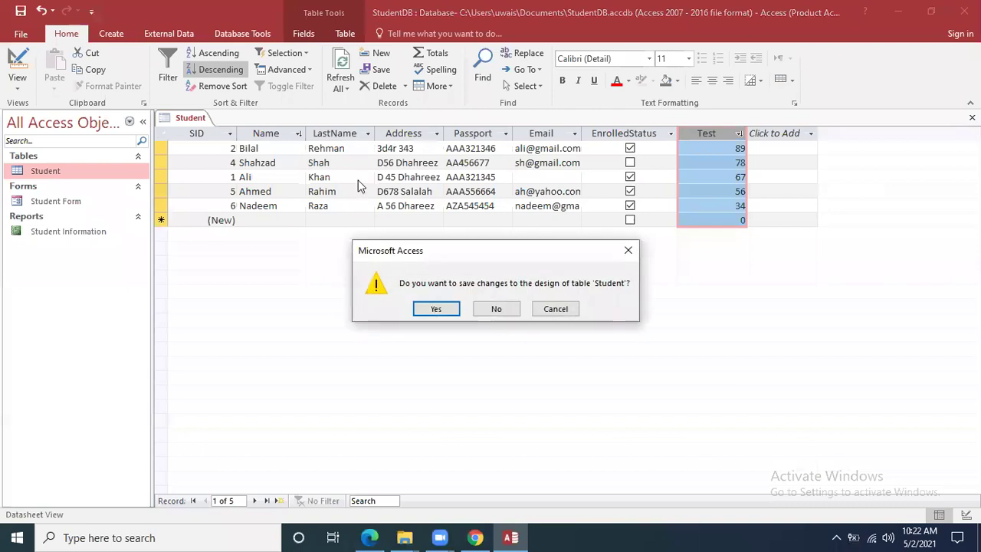
pyautogui.click(436, 309)
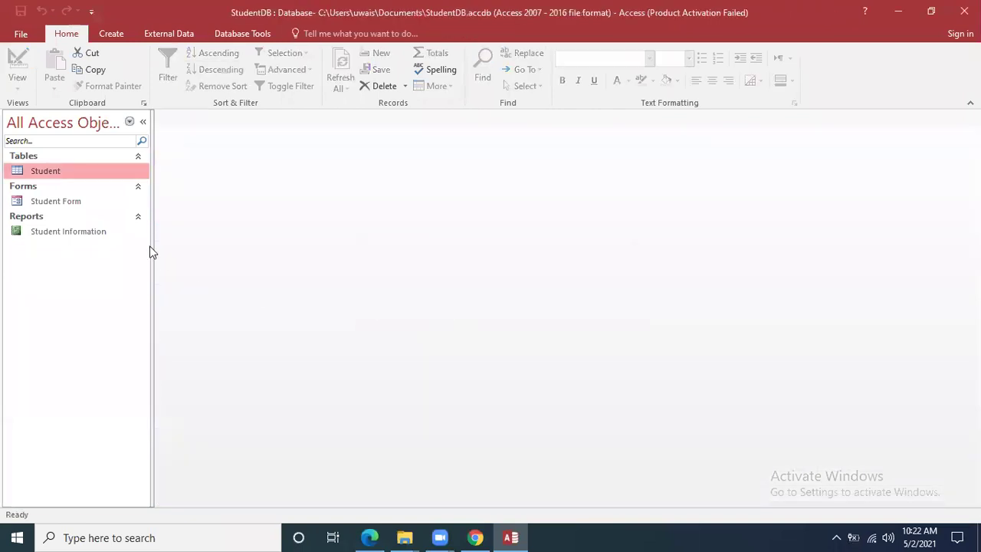
# In Design View, add a Short Text field named Class below Test and save the design
pyautogui.rightClick(76, 180)
pyautogui.rightClick(78, 173)
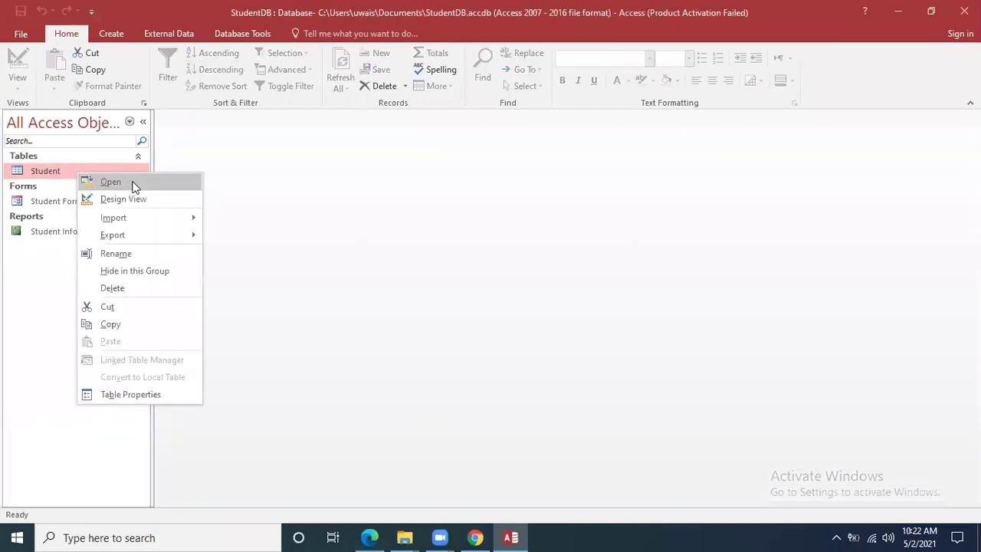
pyautogui.click(133, 198)
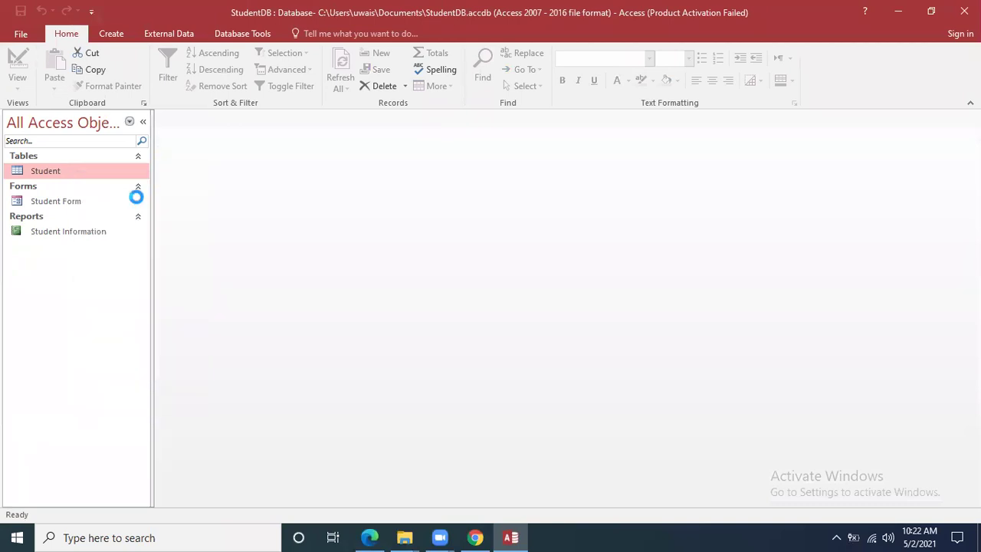
pyautogui.click(294, 253)
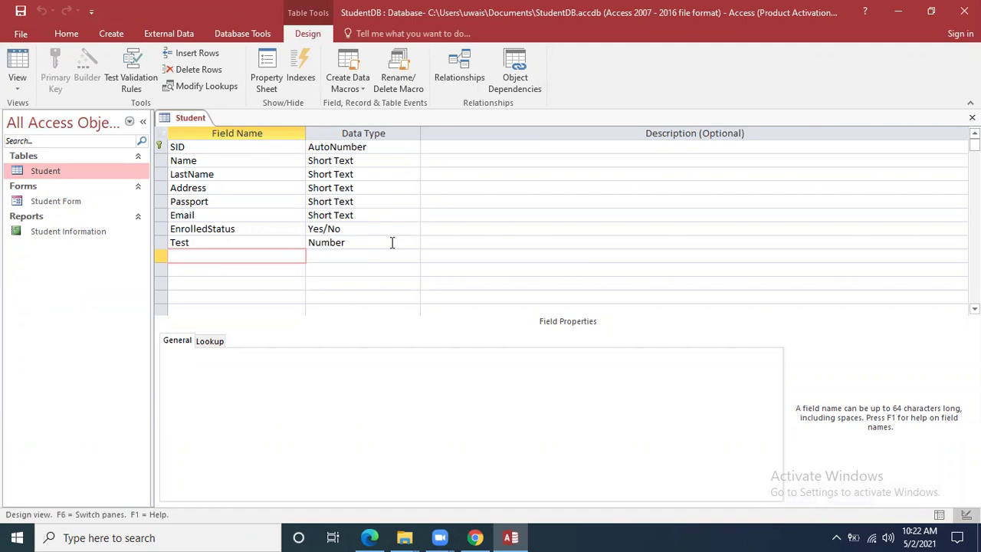
pyautogui.write('Class')
pyautogui.click(368, 254)
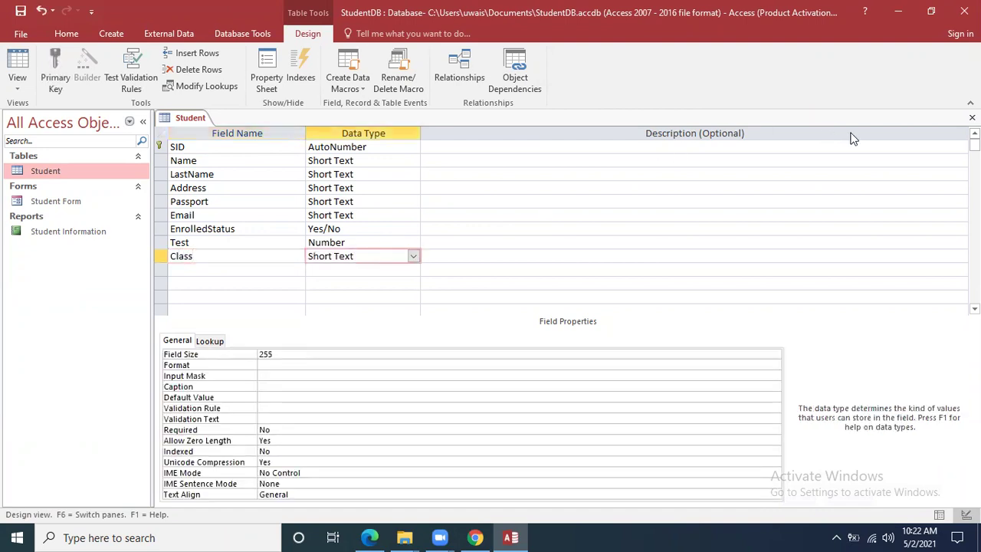
pyautogui.click(972, 117)
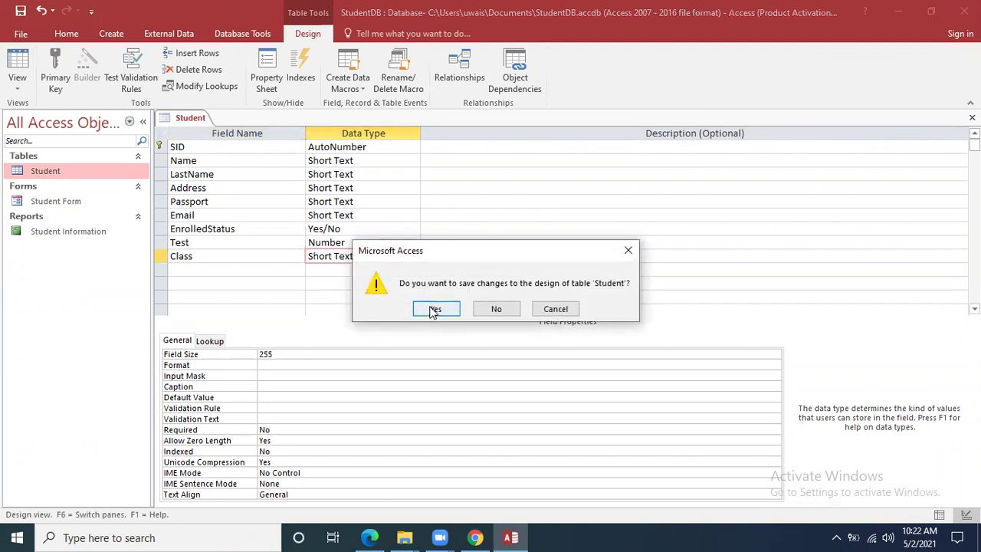
pyautogui.click(436, 308)
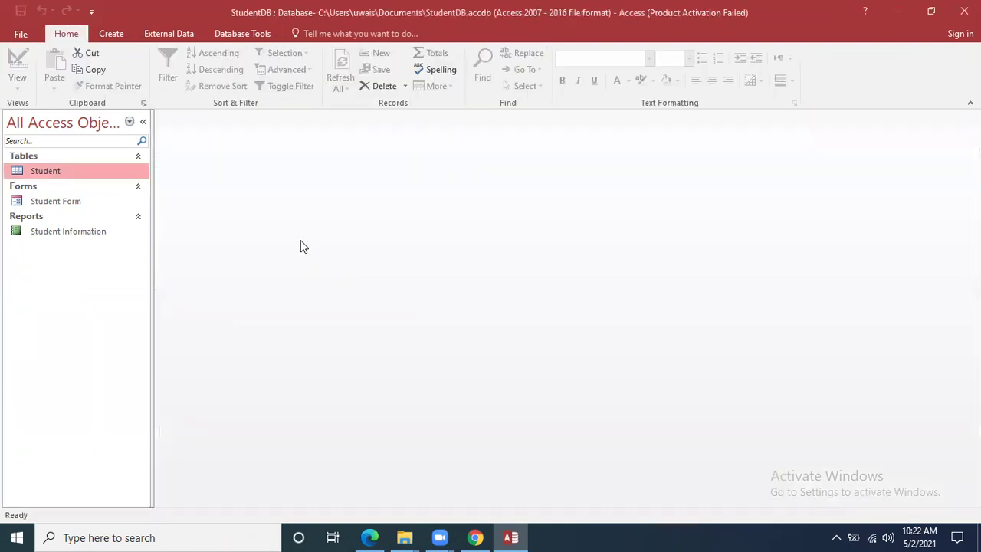
# Open the Student table and enter Class values VIII-B and IX-B, then start the third with X
pyautogui.doubleClick(109, 174)
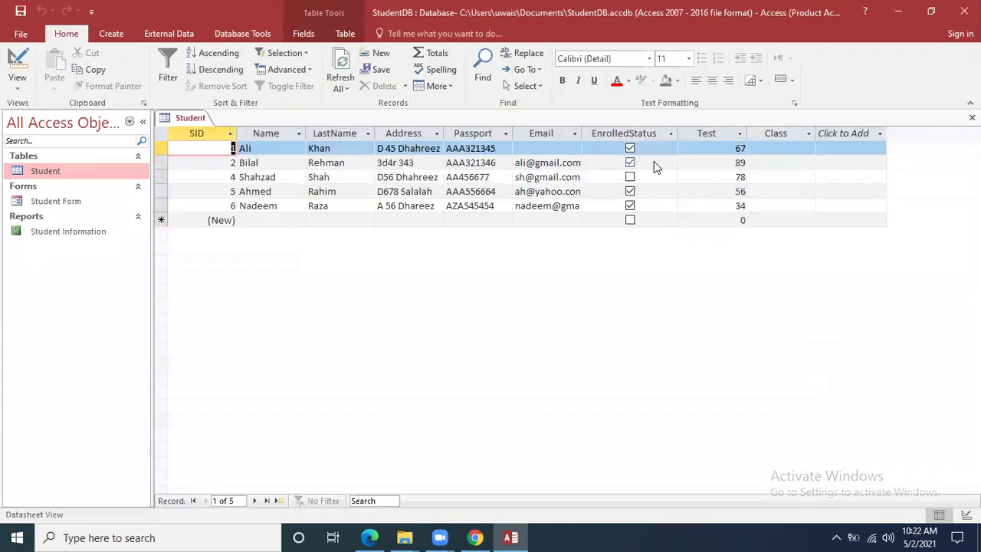
pyautogui.click(785, 148)
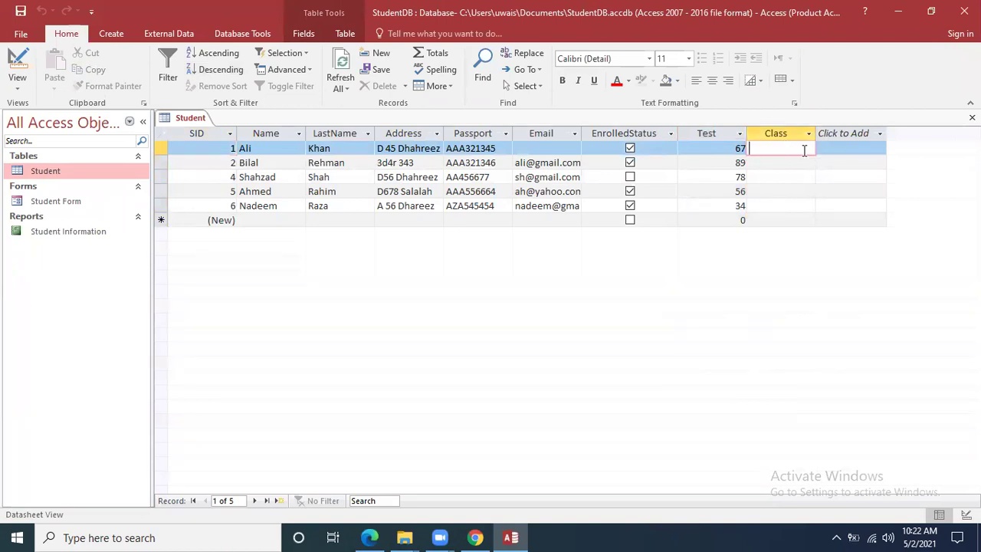
pyautogui.write('VIII-B')
pyautogui.press('Down')
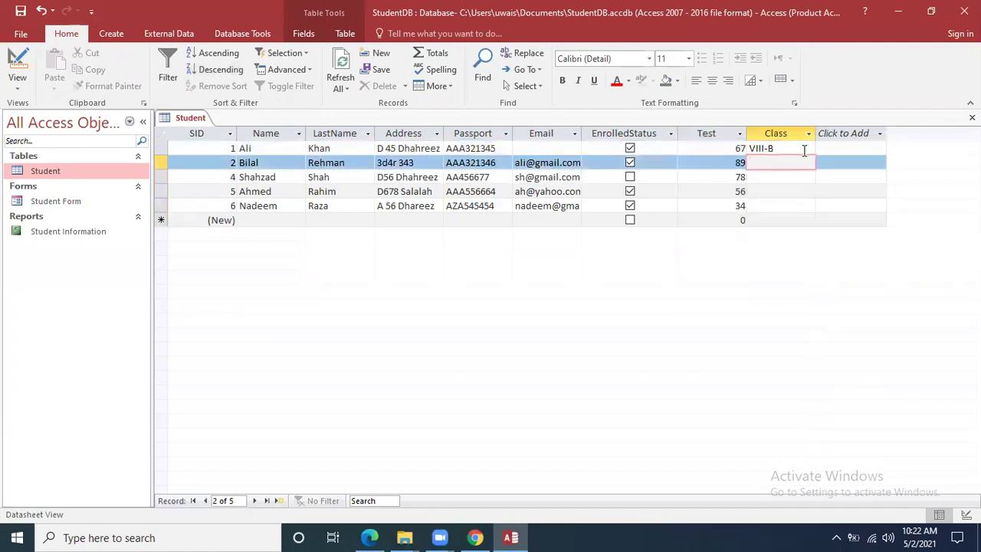
pyautogui.write('IX-B')
pyautogui.press('Down')
pyautogui.write('X')
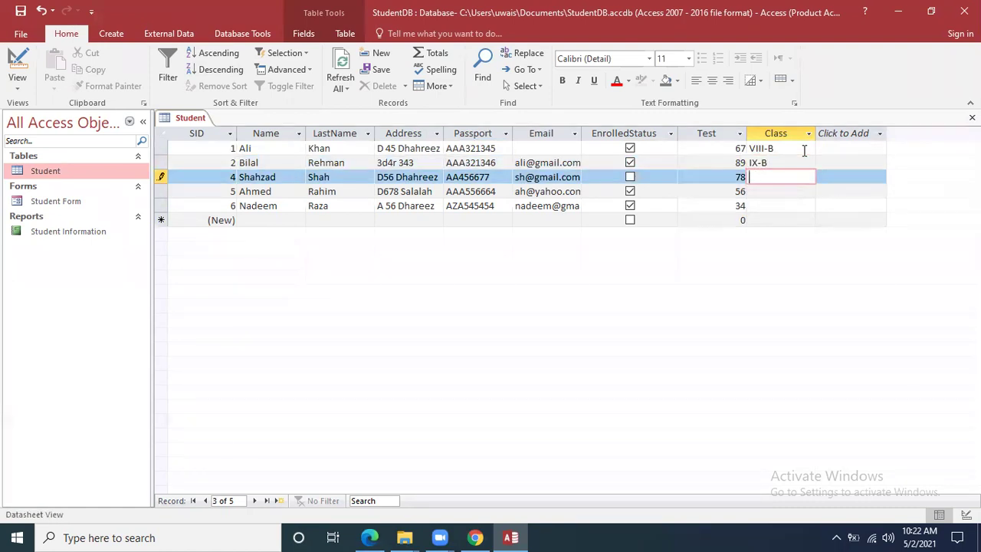
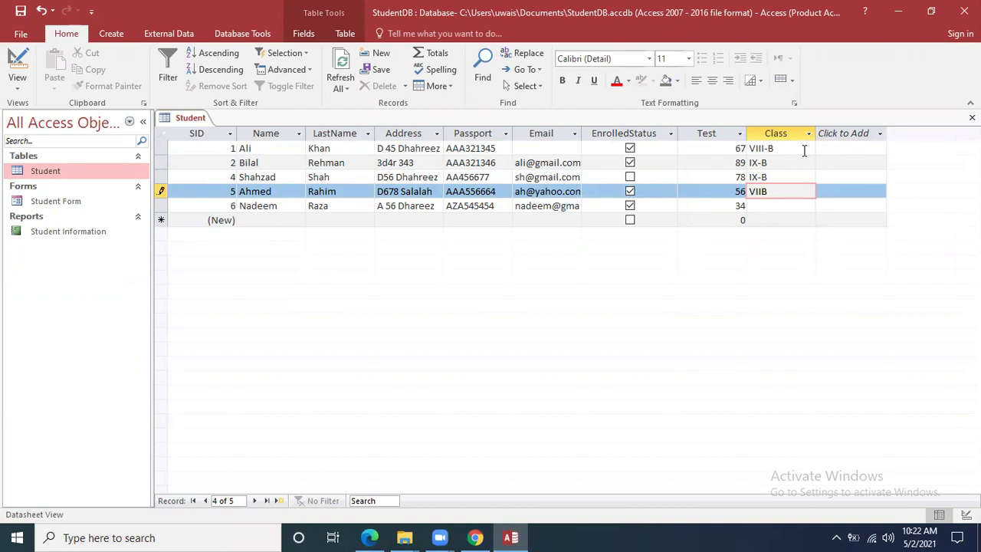
# Enter VII-B as SID 6's Class and correct SID 5's VIIB to VII-B
pyautogui.press('Down')
pyautogui.write('VII-B')
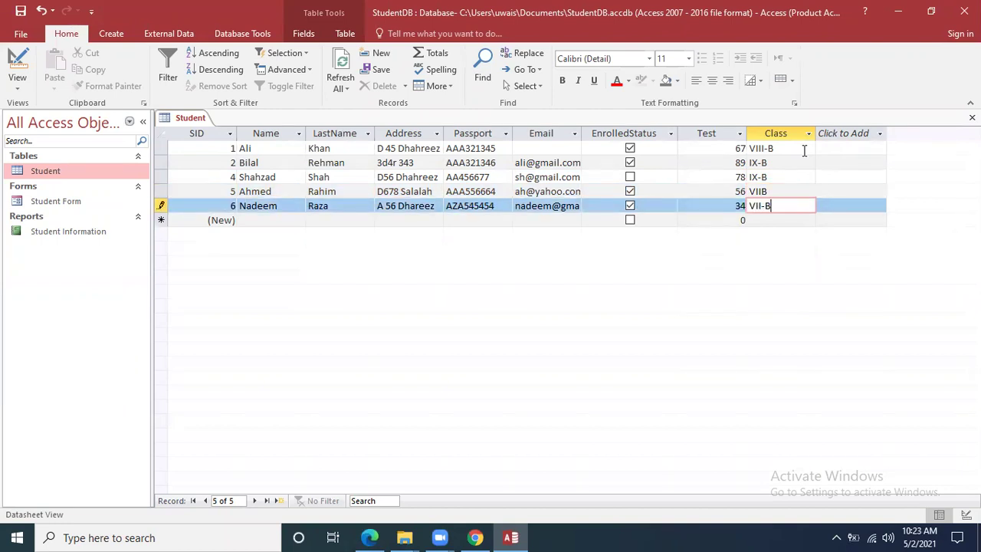
pyautogui.click(766, 191)
pyautogui.write('-')
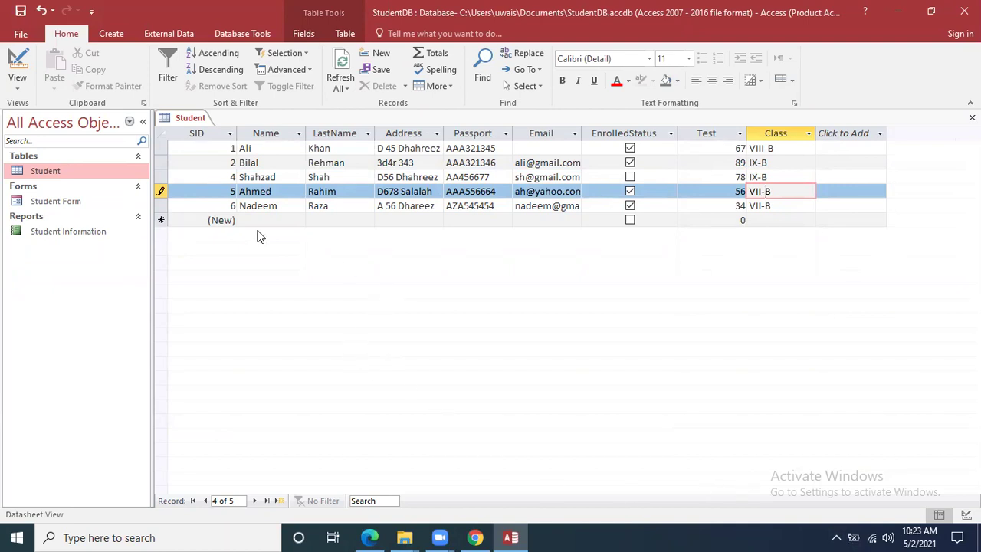
pyautogui.click(804, 176)
pyautogui.click(798, 220)
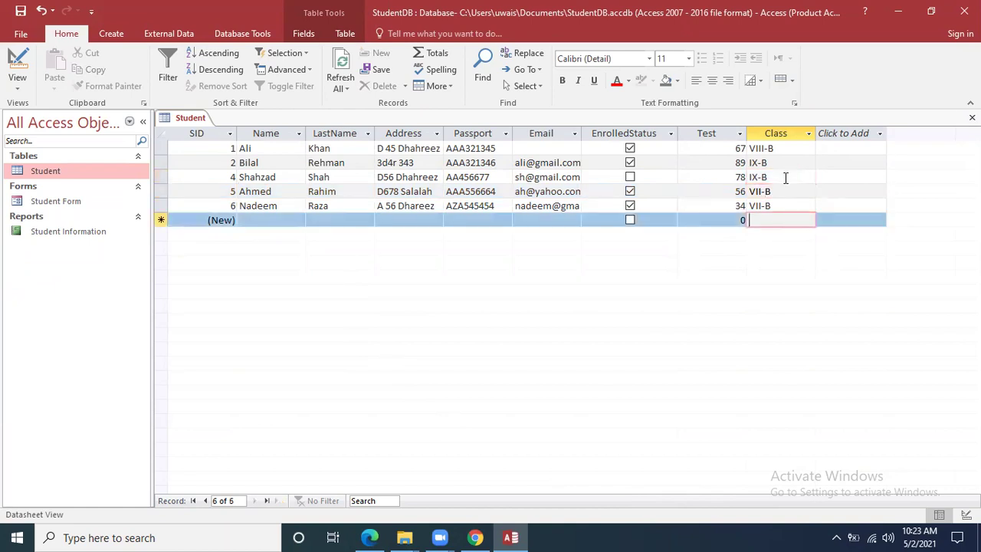
pyautogui.click(775, 133)
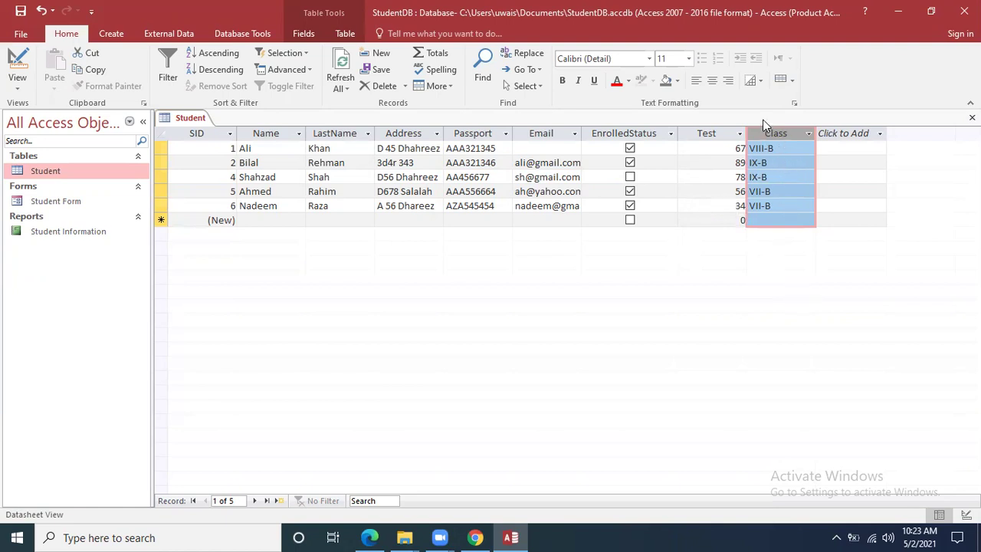
pyautogui.click(170, 73)
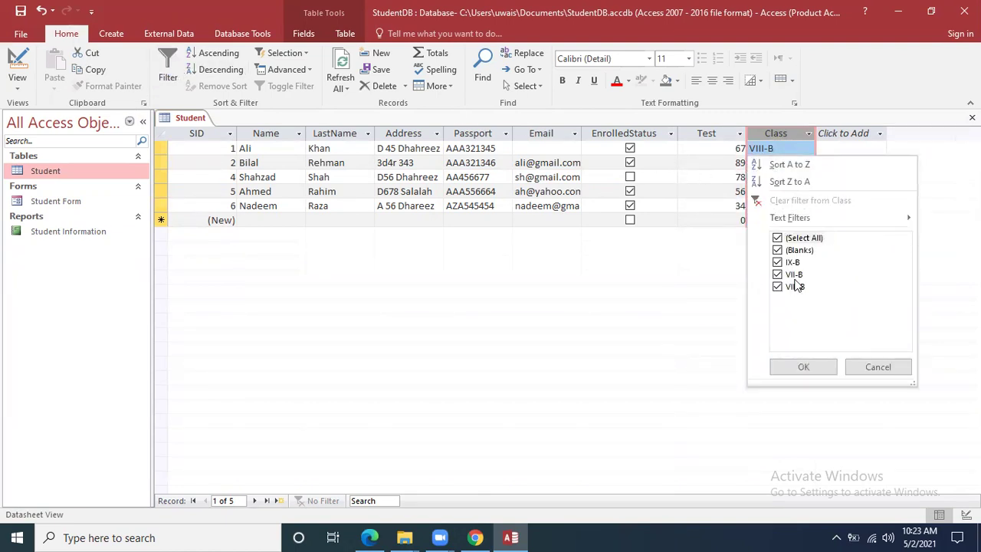
pyautogui.click(778, 239)
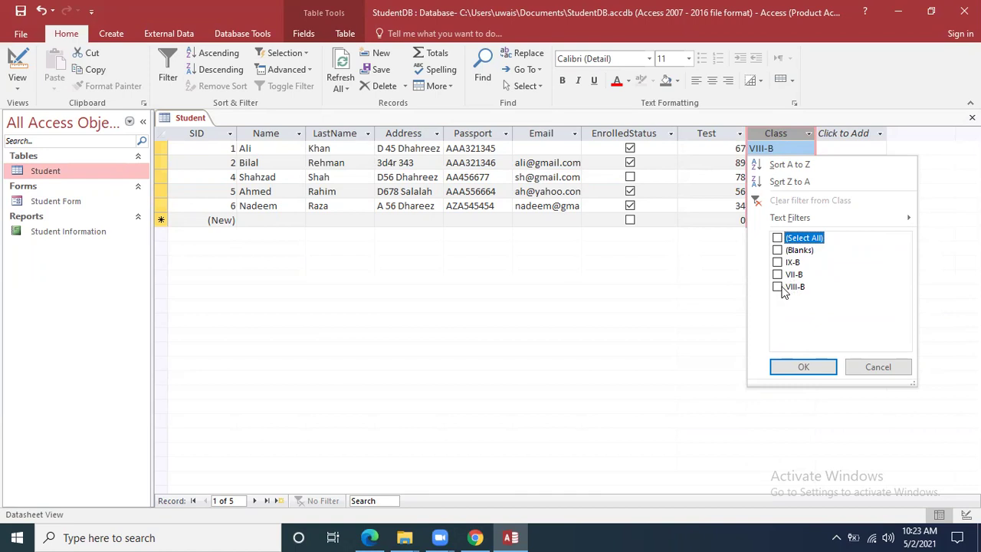
pyautogui.click(822, 367)
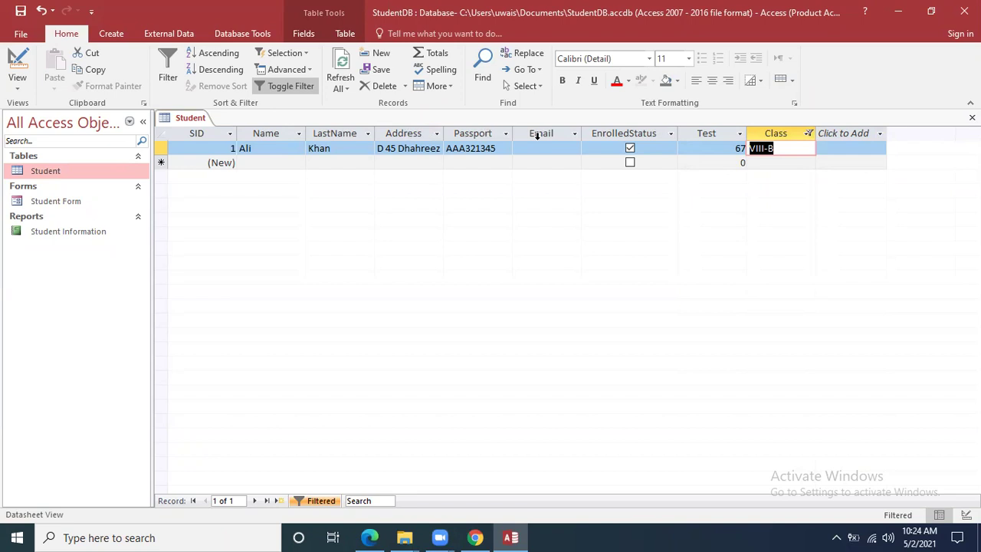
pyautogui.click(808, 133)
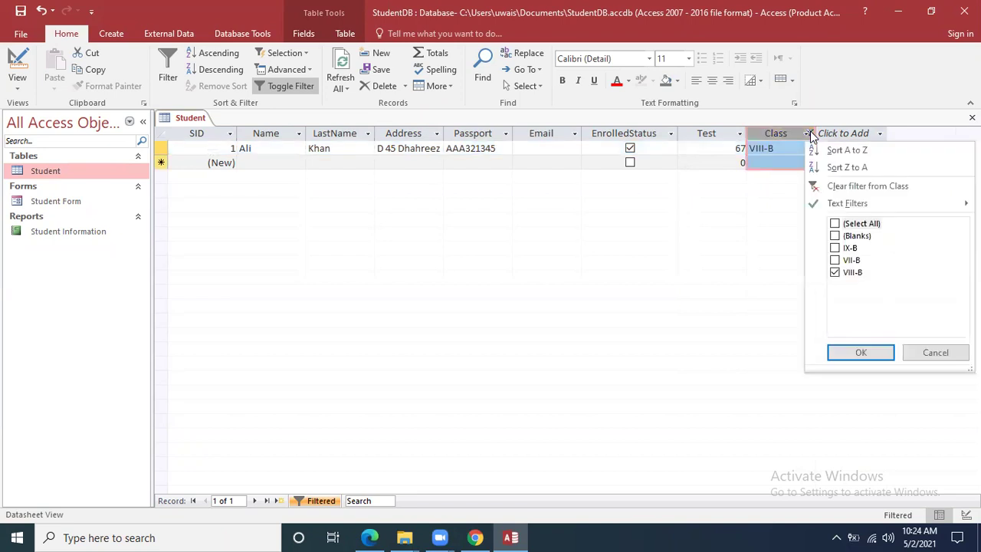
pyautogui.click(837, 224)
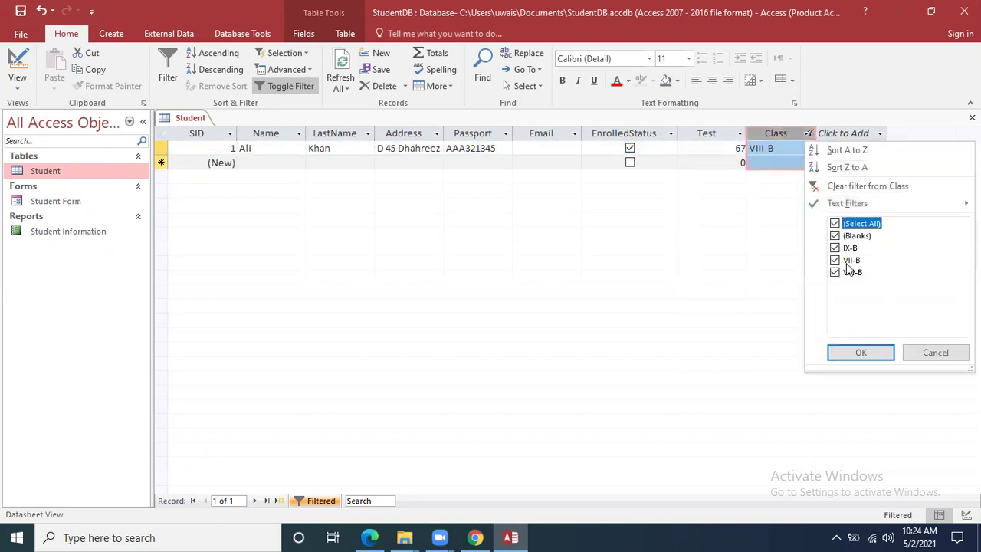
pyautogui.click(861, 352)
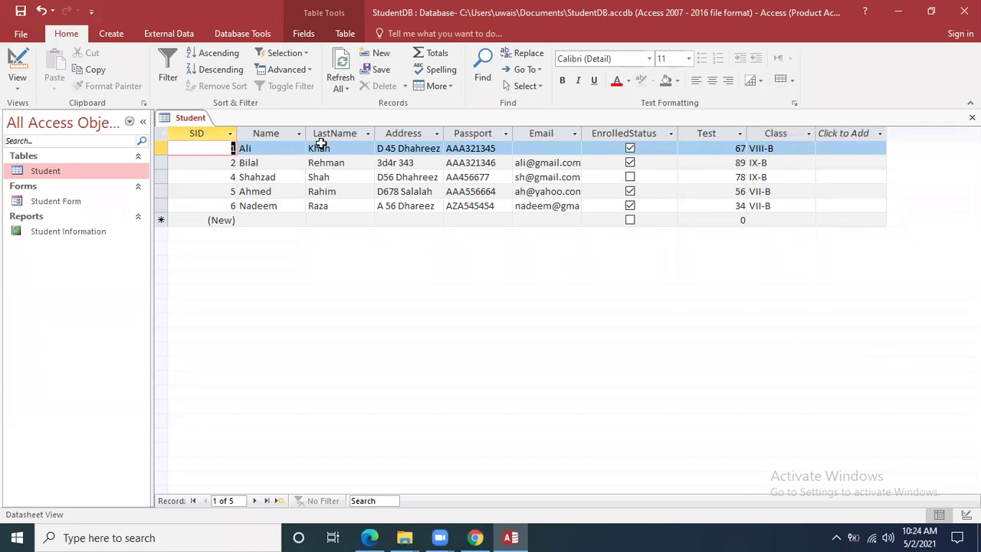
pyautogui.click(776, 134)
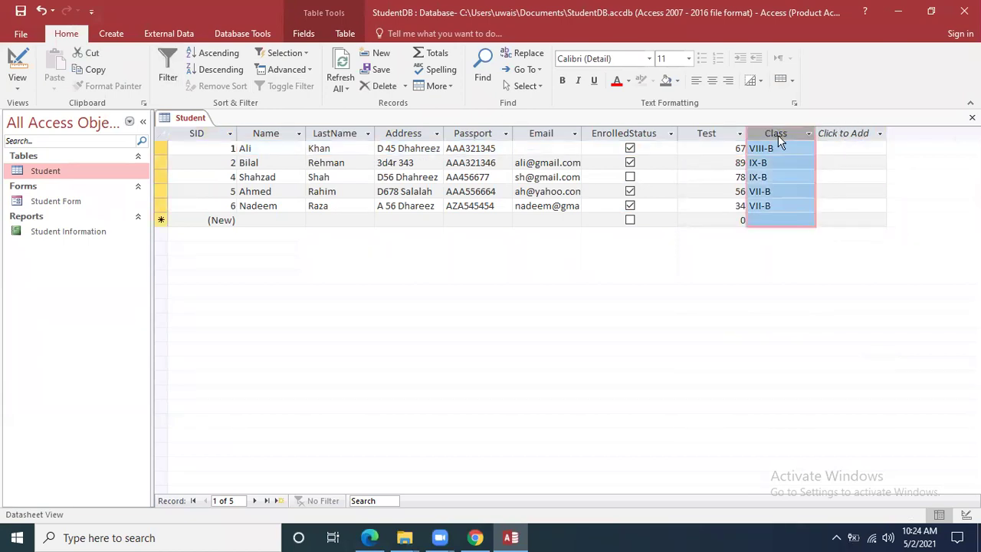
pyautogui.click(167, 67)
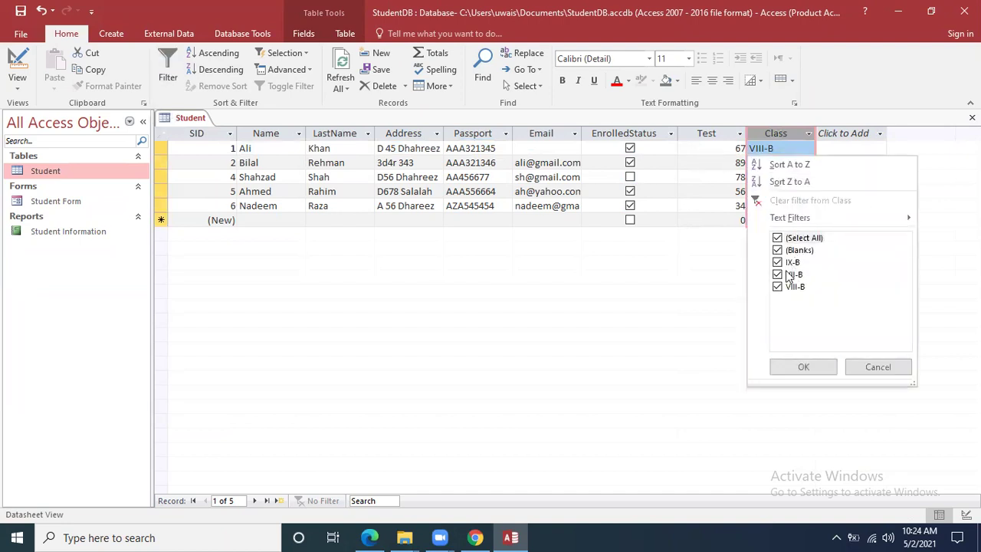
pyautogui.click(778, 287)
pyautogui.click(778, 274)
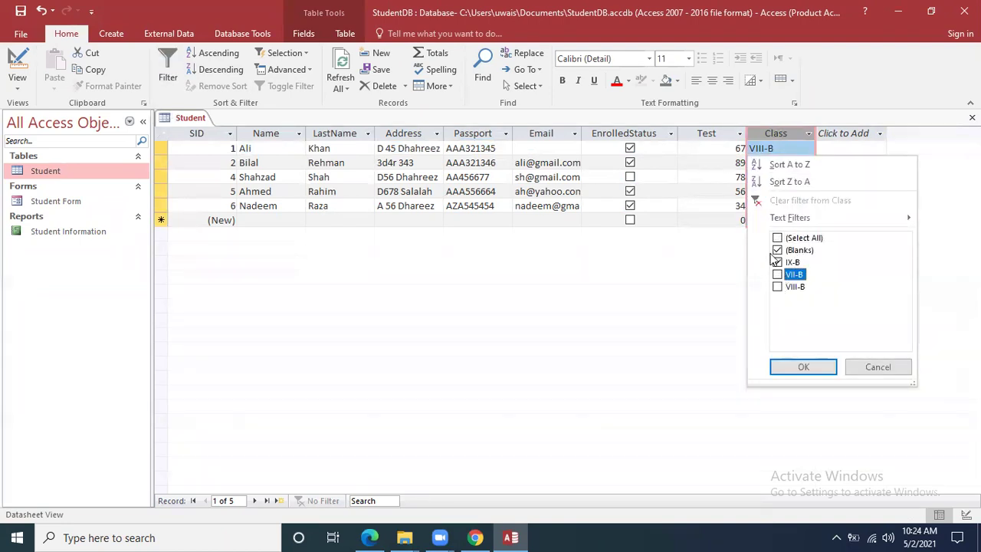
pyautogui.click(802, 366)
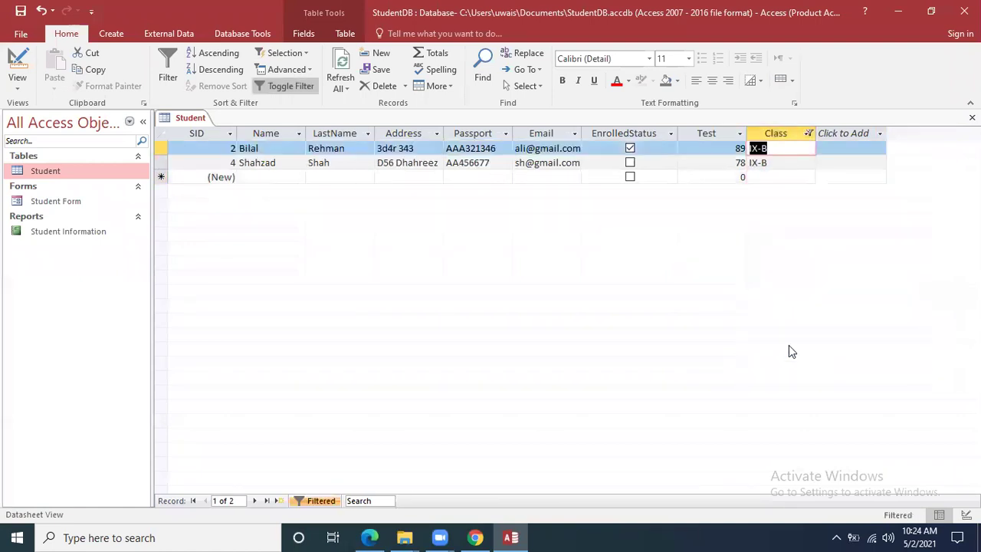
pyautogui.click(801, 166)
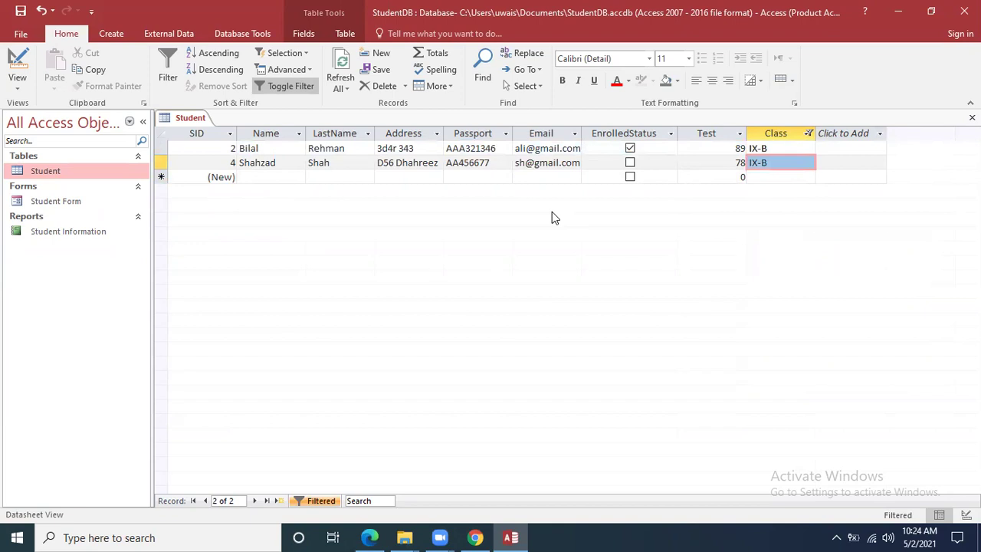
pyautogui.click(808, 134)
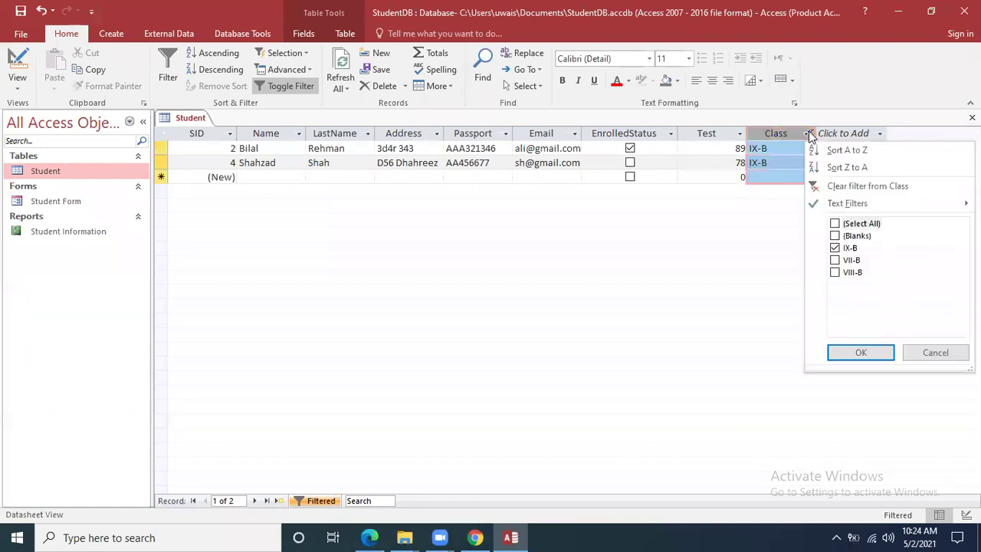
pyautogui.click(835, 224)
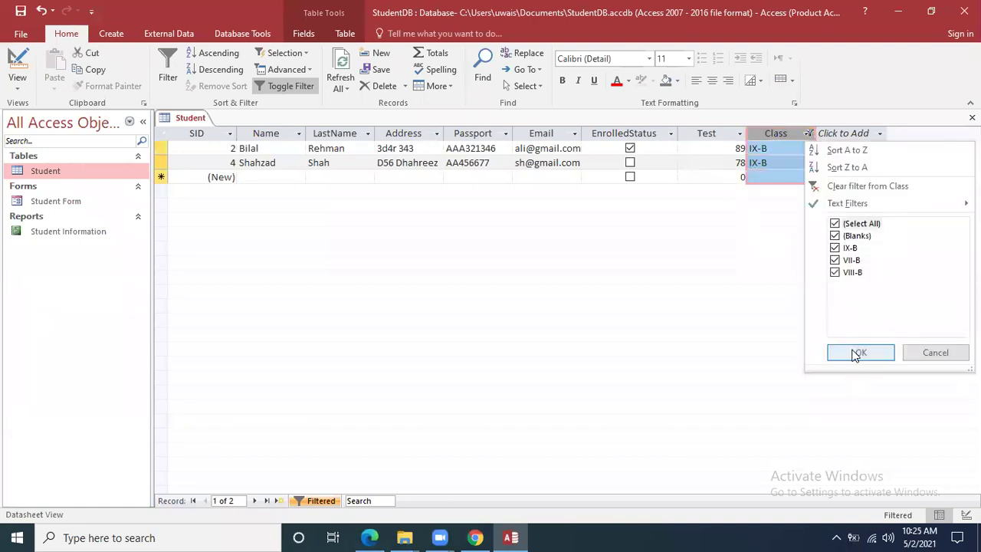
pyautogui.click(861, 352)
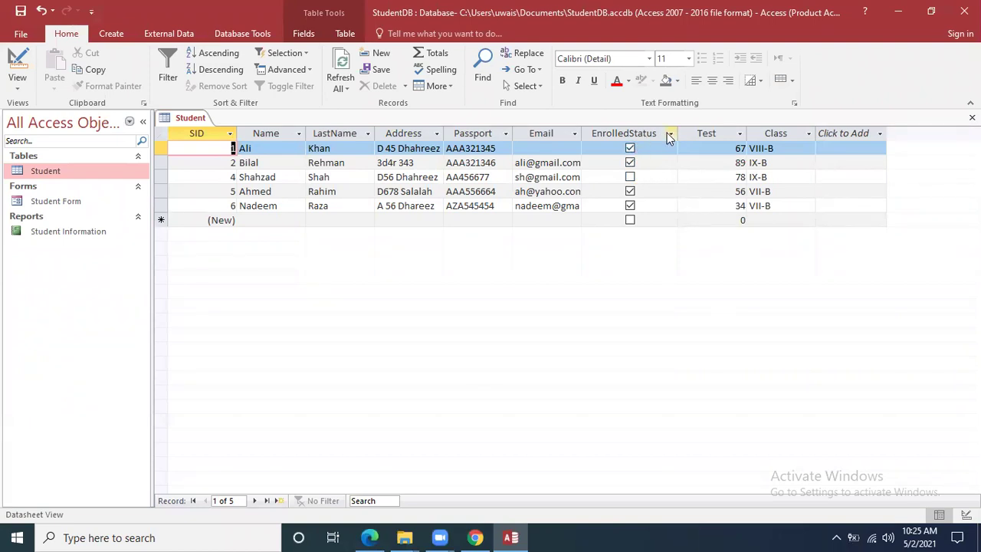
# Filter the EnrolledStatus column to show only enrolled students
pyautogui.click(642, 134)
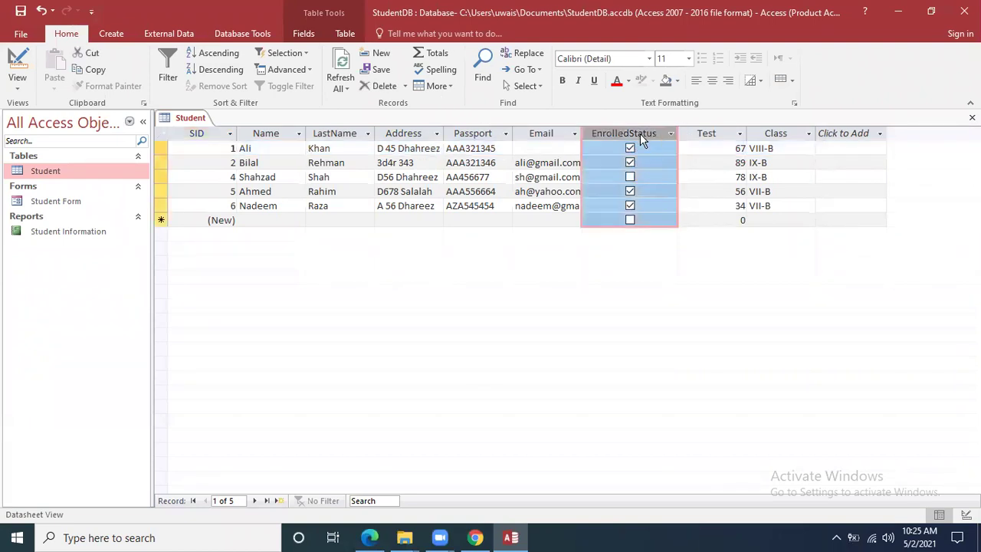
pyautogui.click(169, 68)
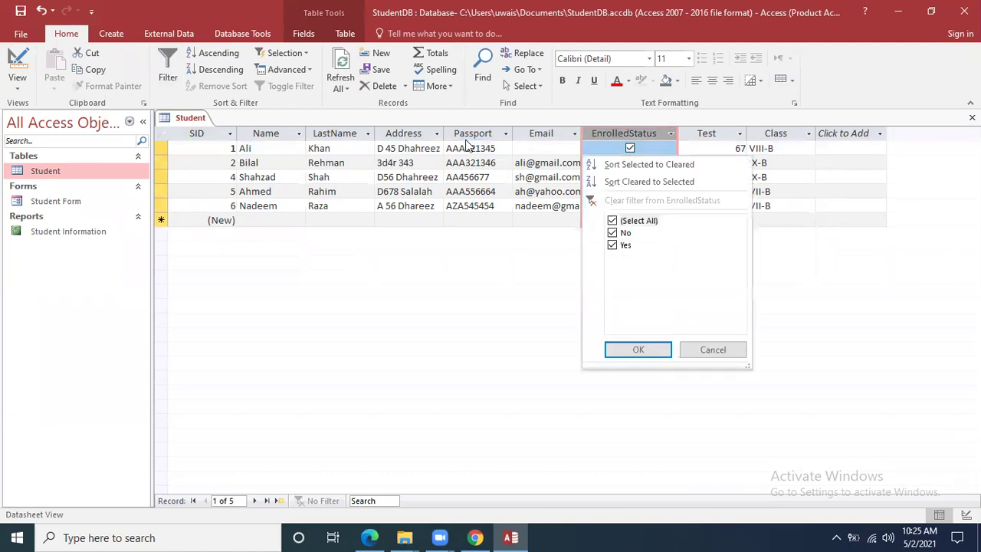
pyautogui.click(614, 234)
pyautogui.click(637, 350)
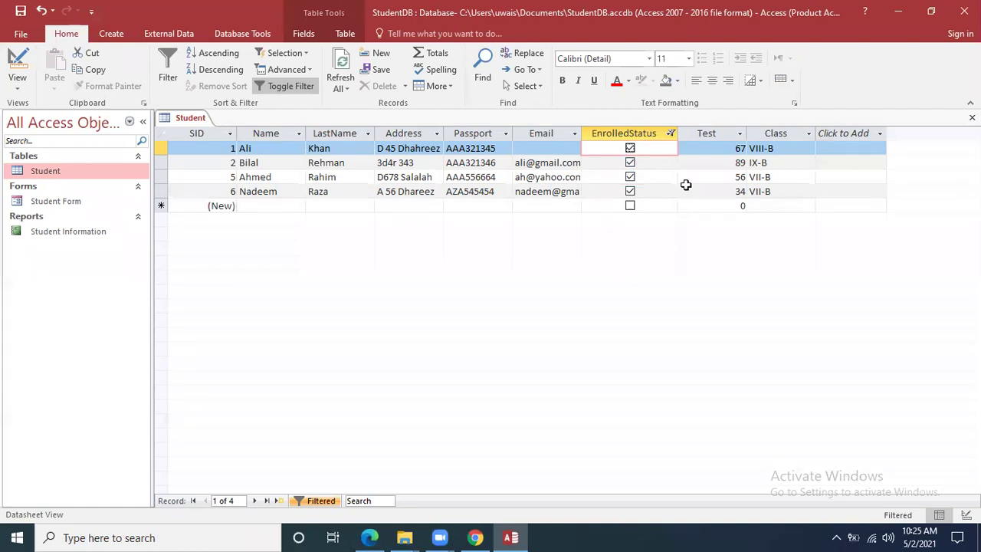
# Keep the EnrolledStatus field name and refilter to show only the non-enrolled student
pyautogui.click(664, 137)
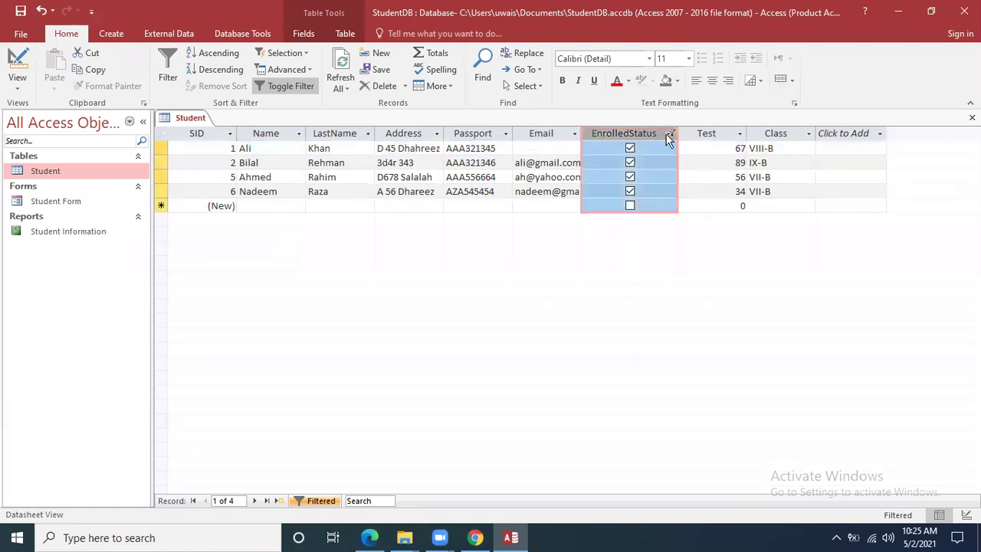
pyautogui.doubleClick(667, 136)
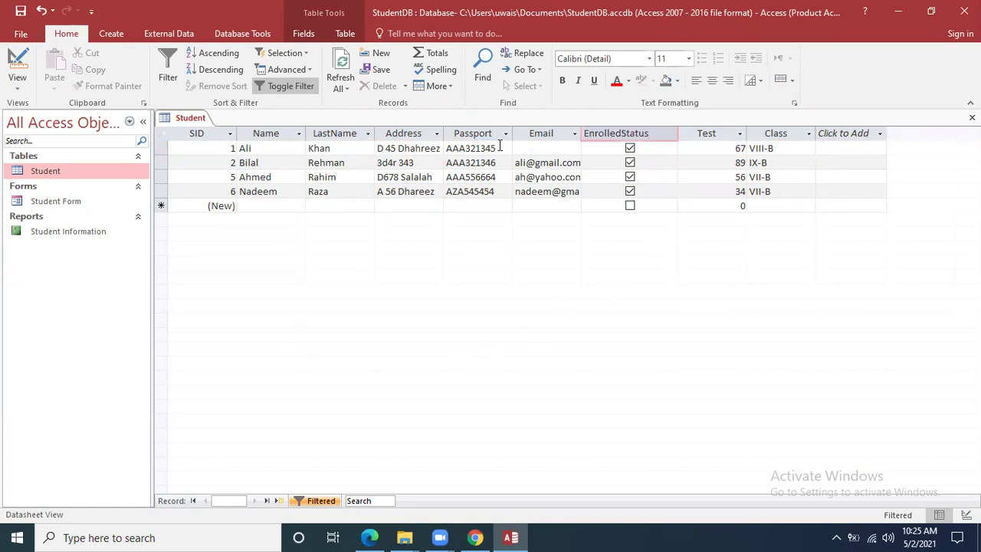
pyautogui.click(532, 134)
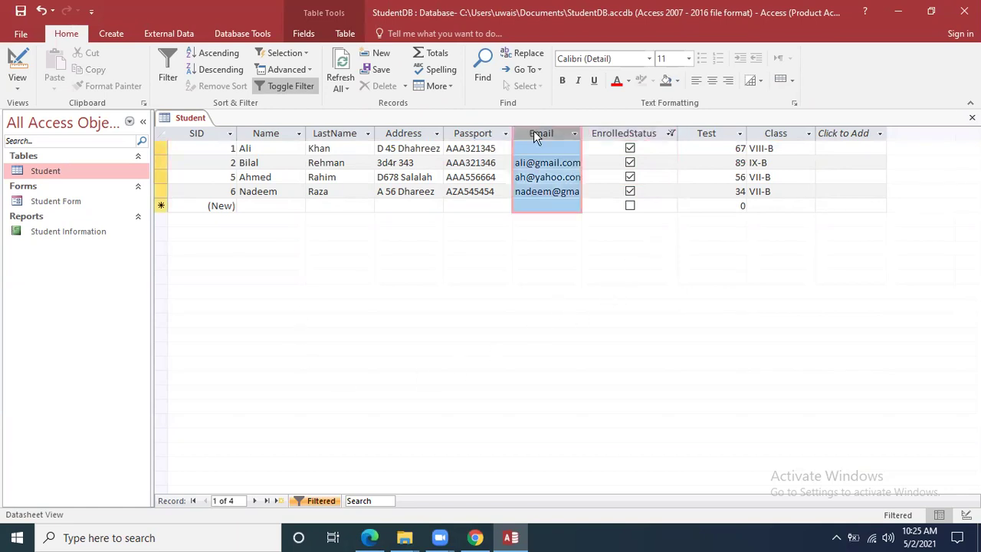
pyautogui.click(671, 135)
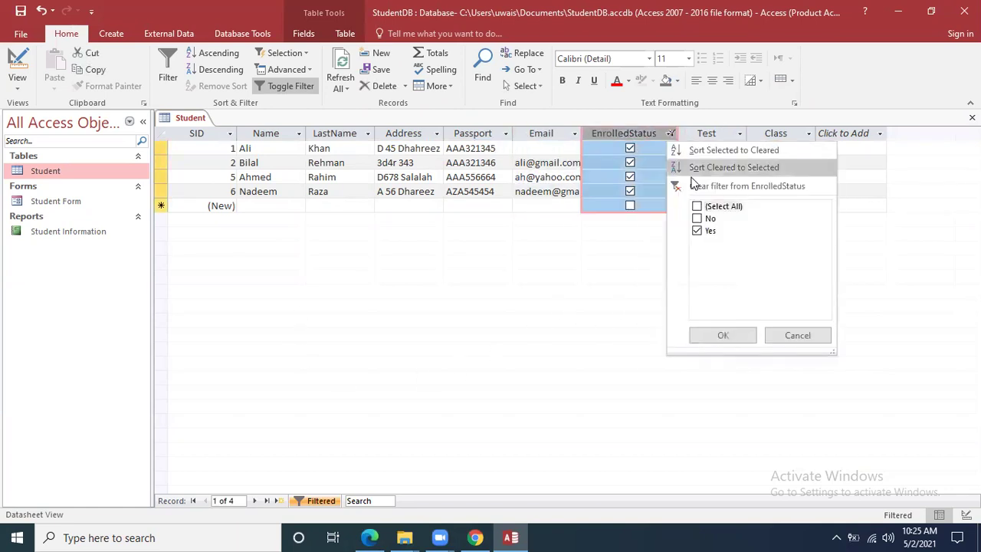
pyautogui.click(697, 219)
pyautogui.click(697, 230)
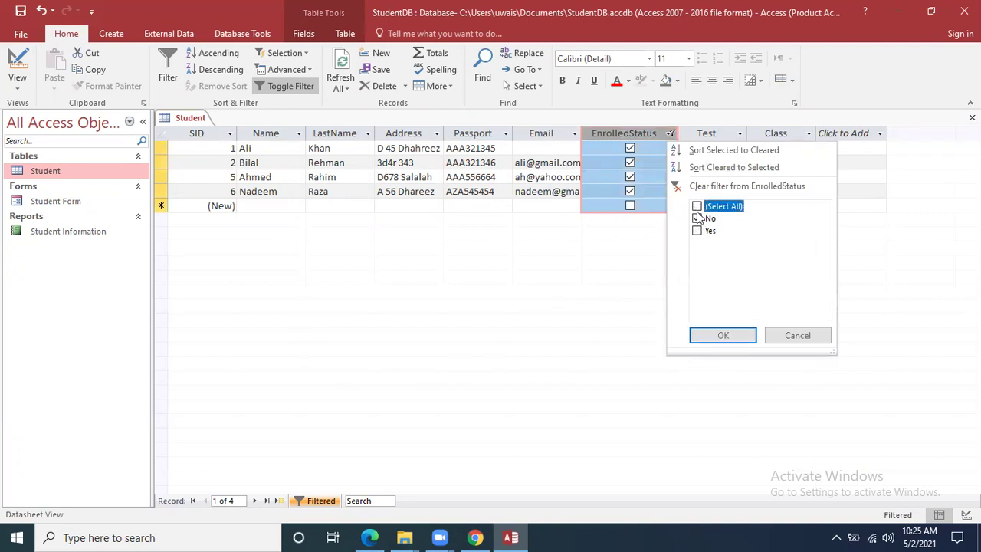
pyautogui.click(723, 335)
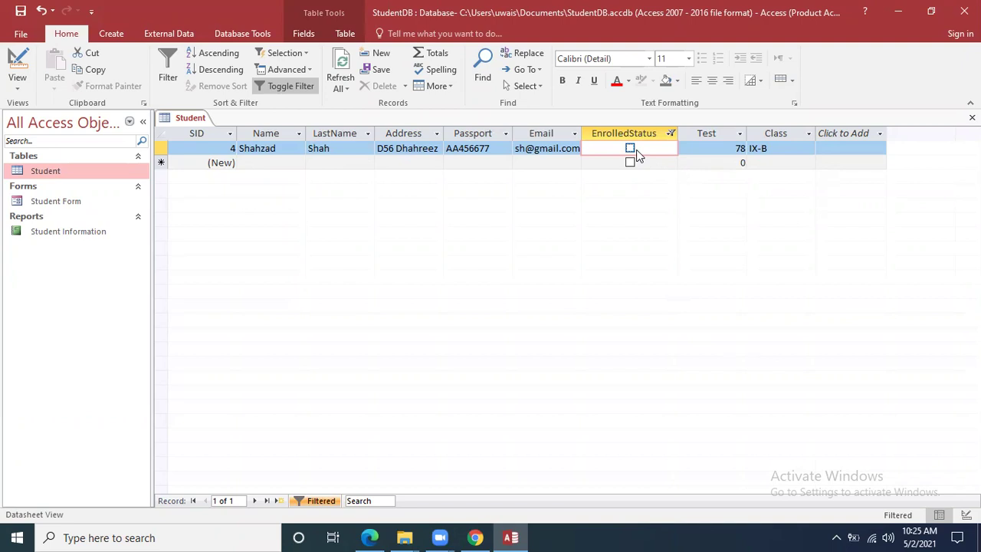
# Clear the EnrolledStatus filter by selecting all values, showing all five records
pyautogui.click(671, 133)
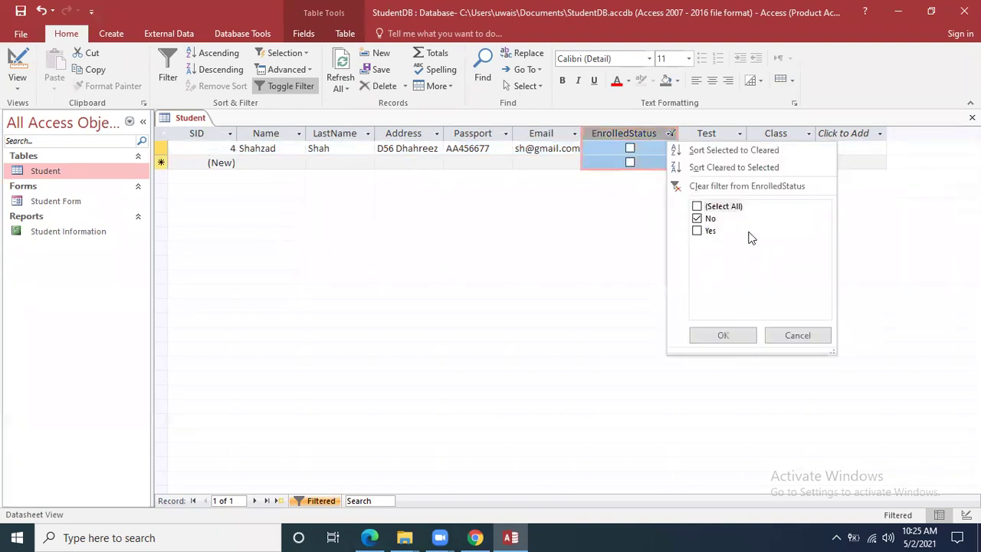
pyautogui.click(710, 209)
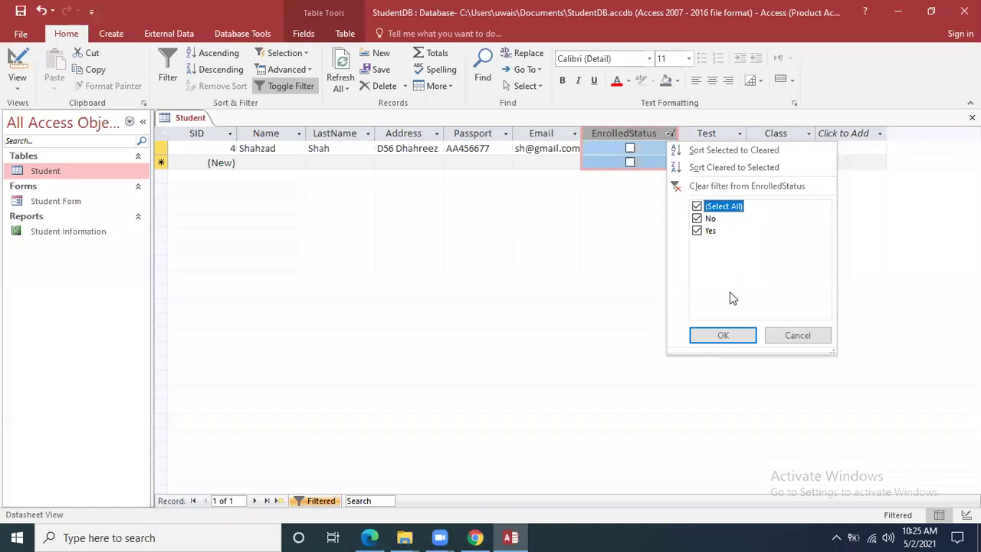
pyautogui.click(730, 334)
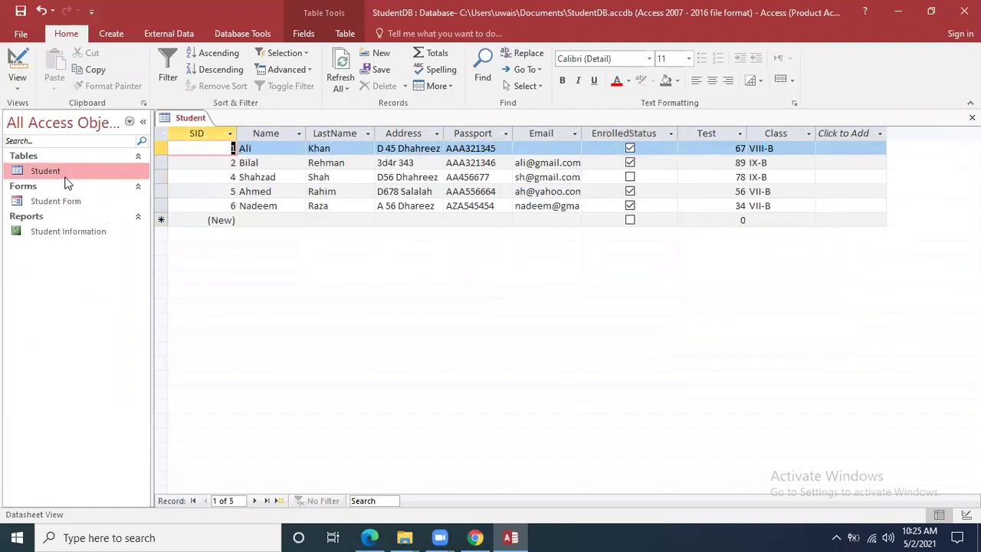
# Save and close the Student table, then reopen it in Design View
pyautogui.click(972, 117)
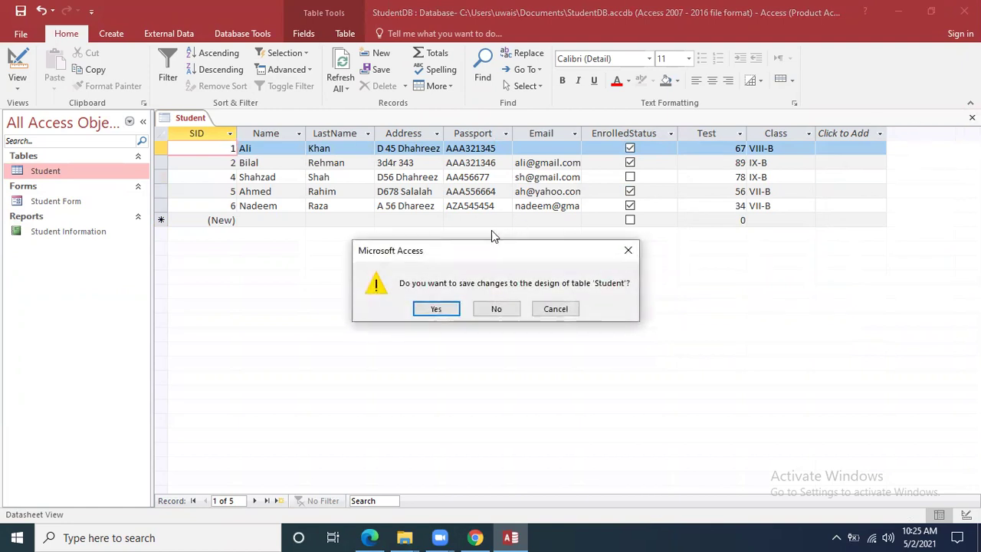
pyautogui.click(432, 310)
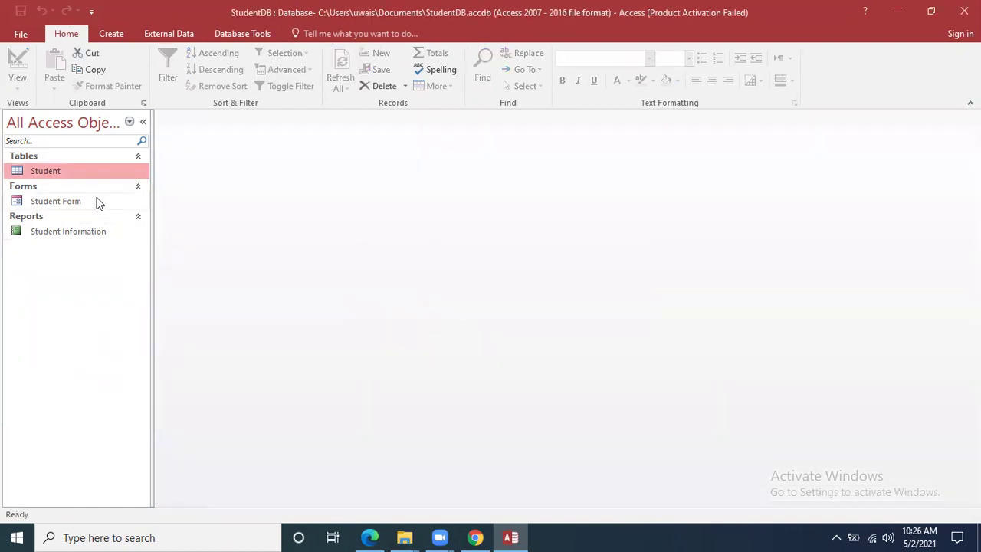
pyautogui.rightClick(79, 170)
pyautogui.click(116, 196)
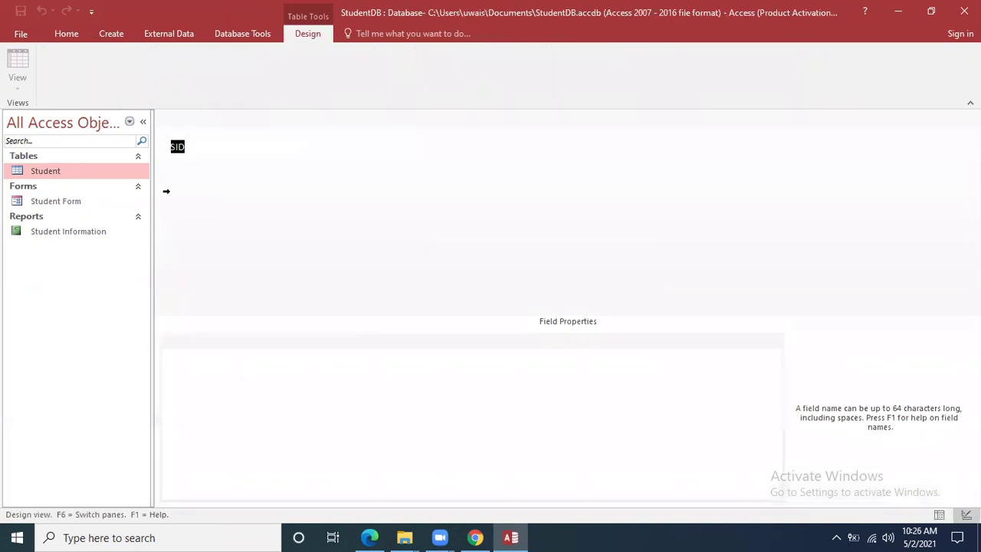
# Add a Short Text City field below Class, save the design, and reopen the datasheet
pyautogui.click(245, 267)
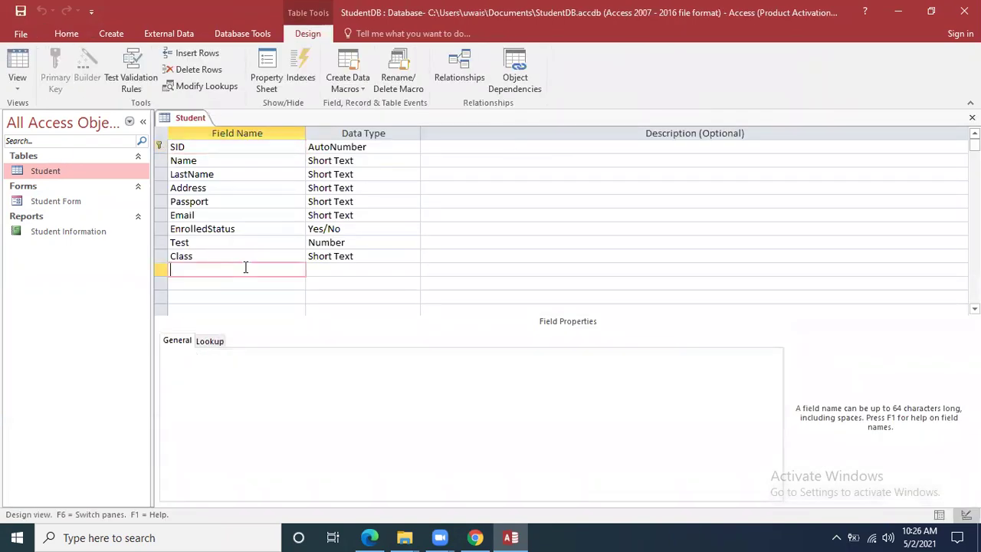
pyautogui.write('Cl')
pyautogui.click(325, 256)
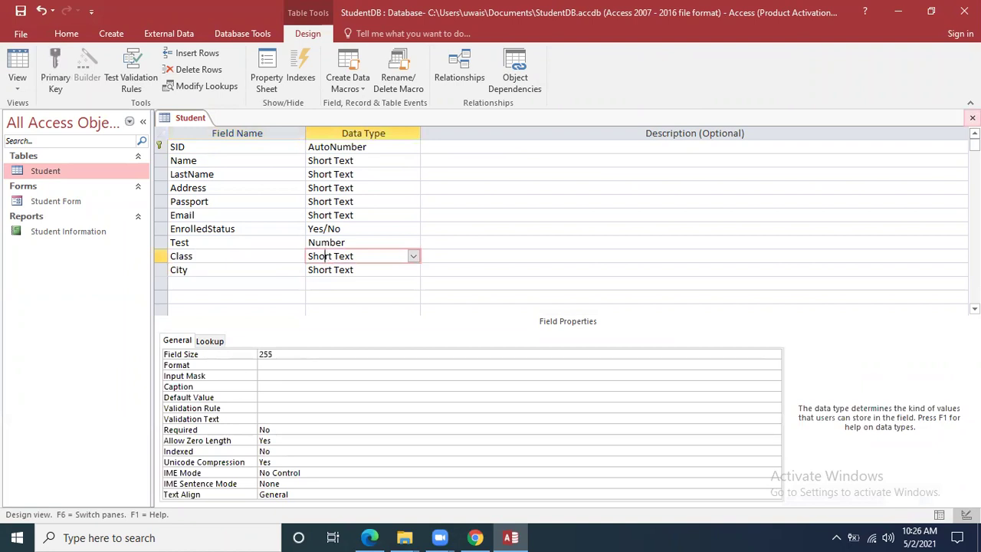
pyautogui.hotkey('ctrl', 'w')
pyautogui.click(441, 309)
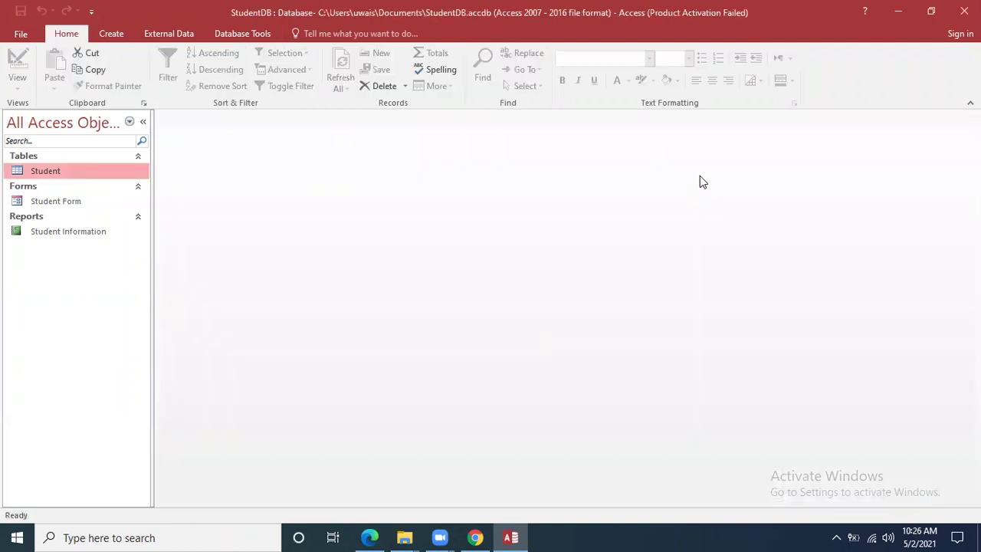
pyautogui.doubleClick(45, 171)
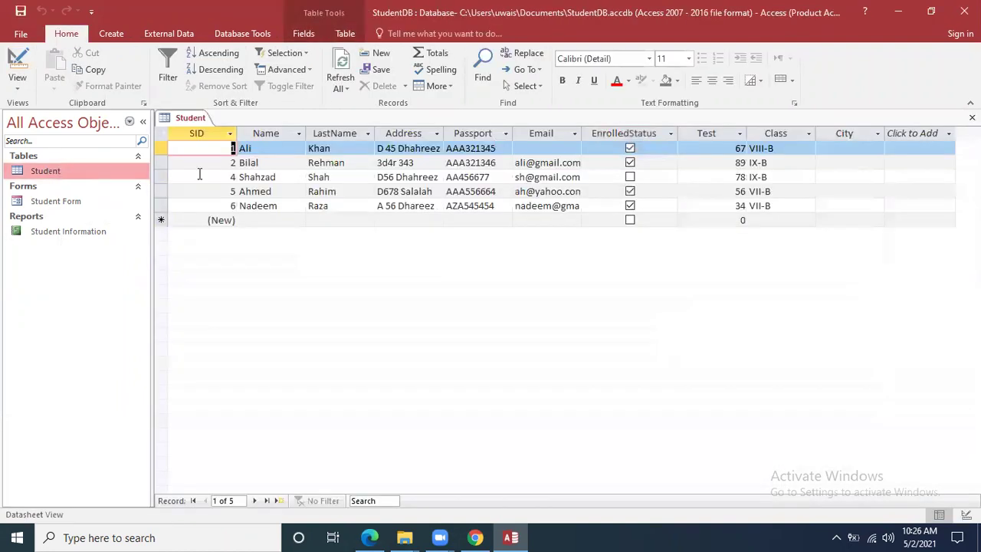
# Type Karachi, Multan, Lahore, Lahore and Islamabad down the City column, fixing one typo
pyautogui.click(861, 150)
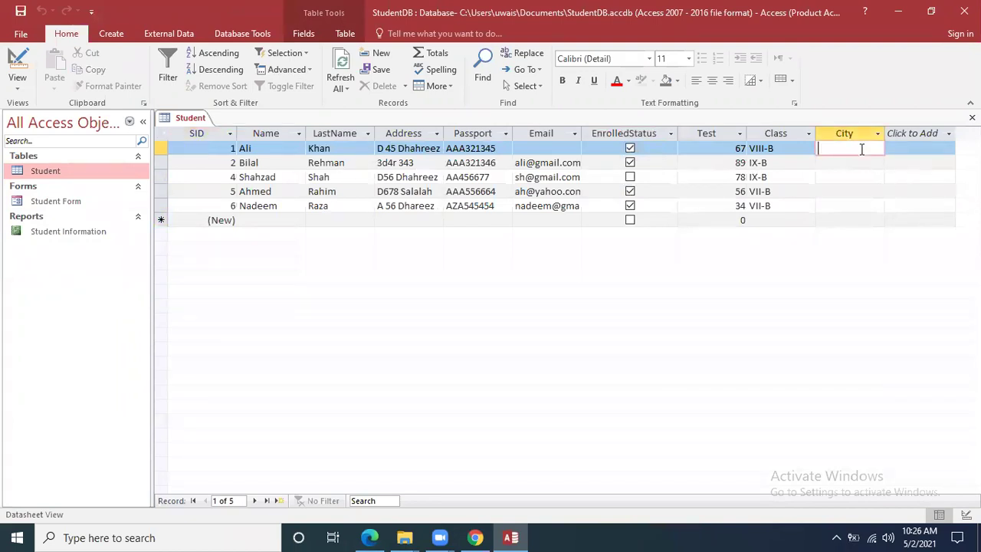
pyautogui.write('Karachi')
pyautogui.press('Down')
pyautogui.write('Multan')
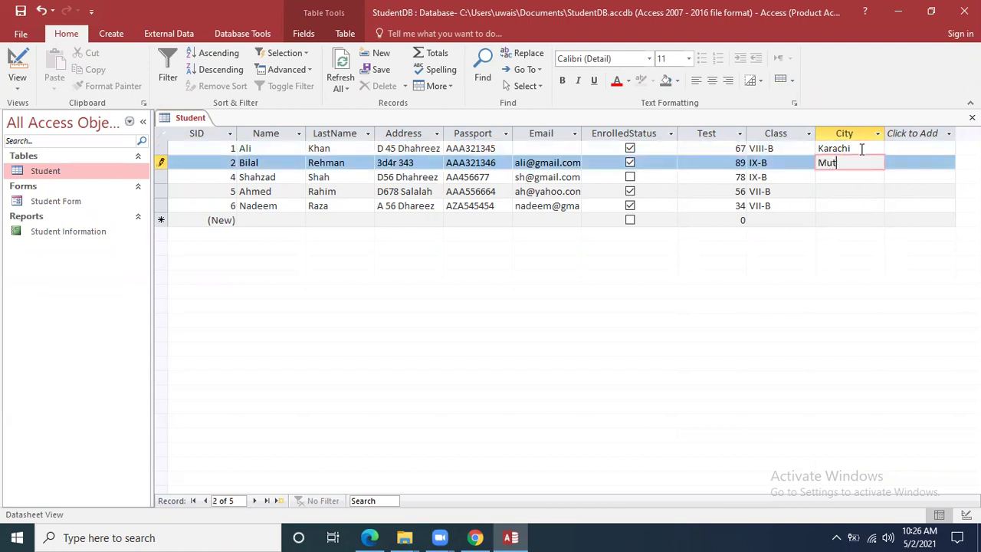
pyautogui.press('Down')
pyautogui.write('Lahore')
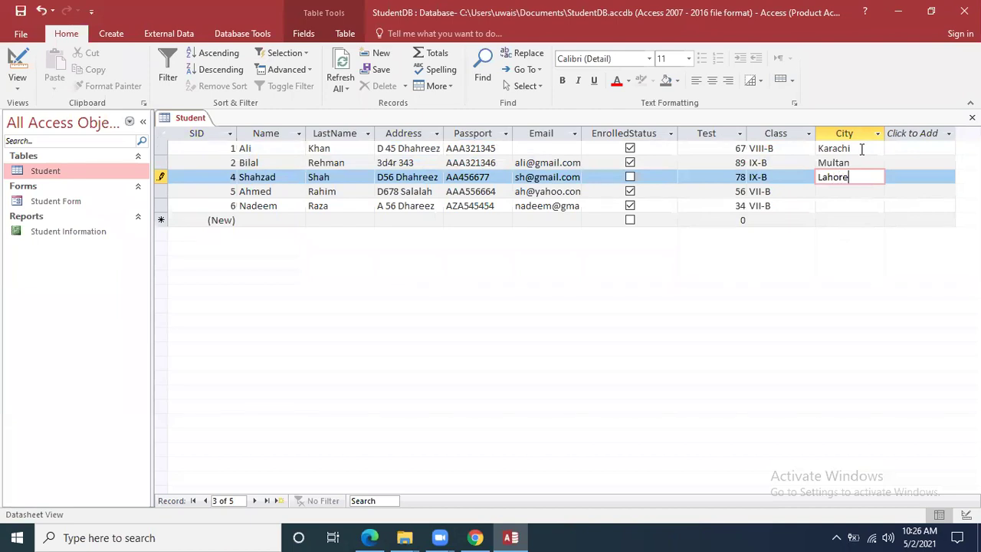
pyautogui.press('Down')
pyautogui.write('Lahore')
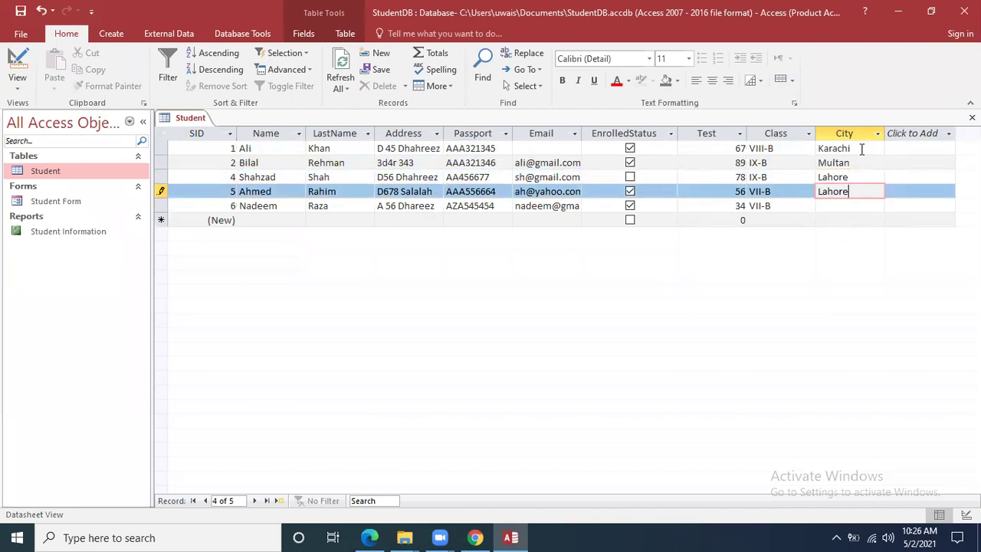
pyautogui.press('Down')
pyautogui.write('Isa')
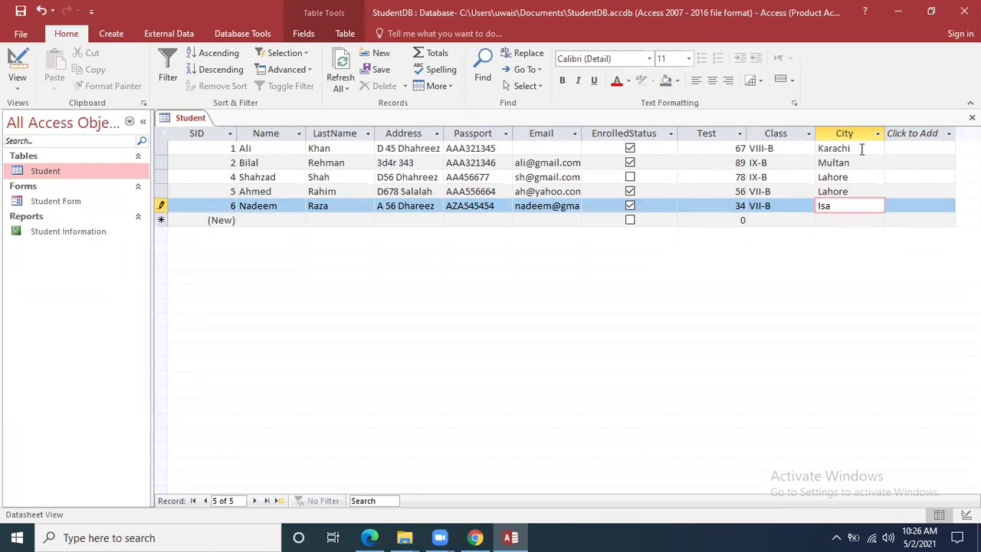
pyautogui.press('BackSpace')
pyautogui.write('lamabad')
pyautogui.click(862, 129)
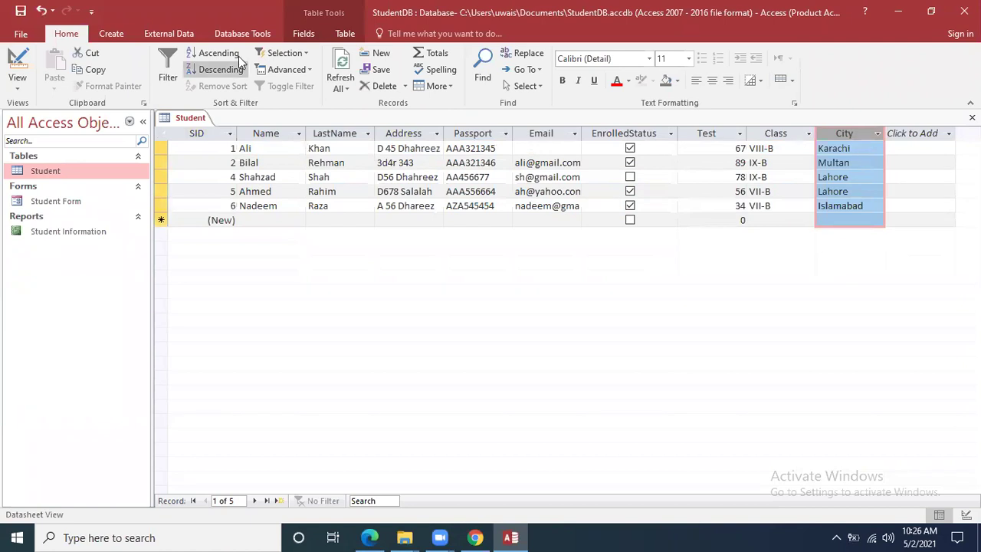
pyautogui.click(172, 70)
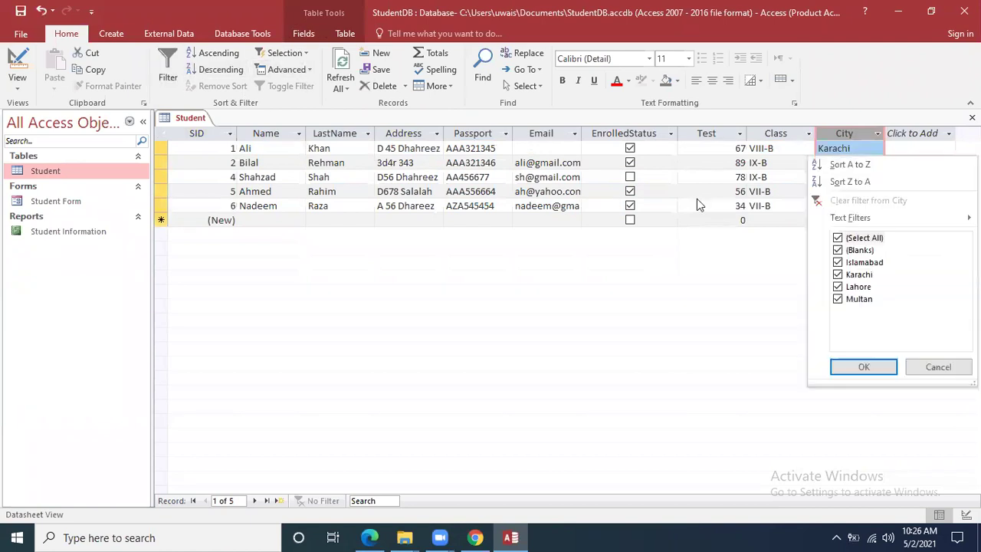
pyautogui.click(839, 238)
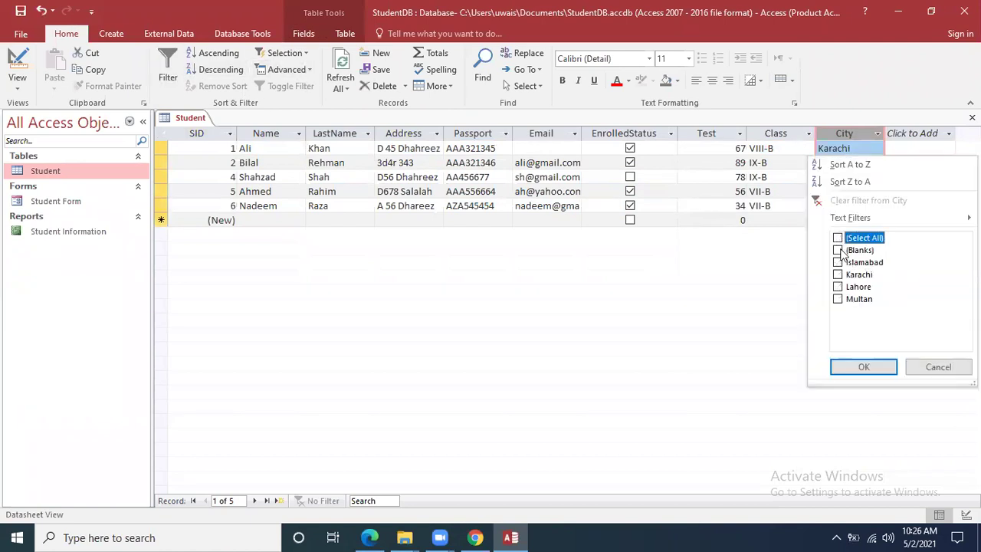
pyautogui.click(838, 287)
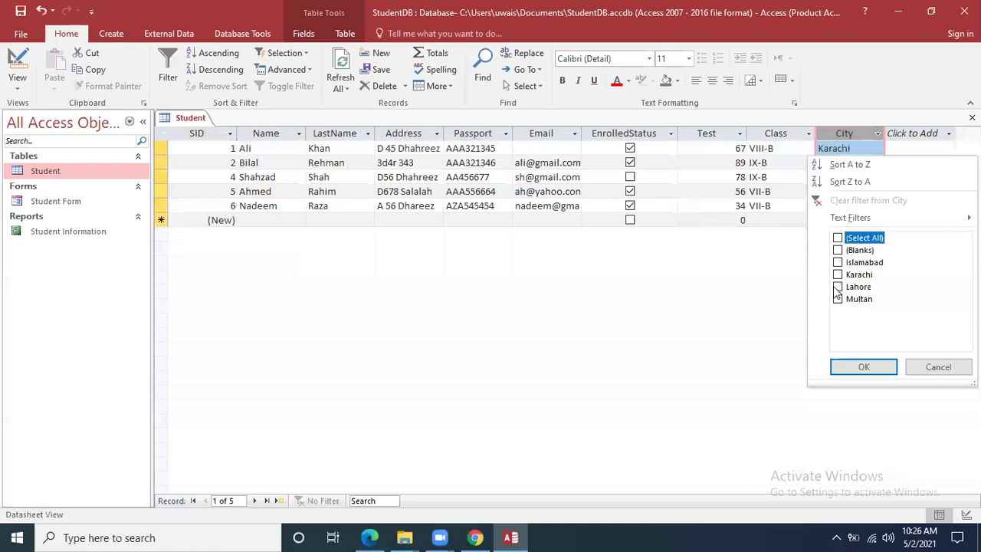
pyautogui.click(864, 369)
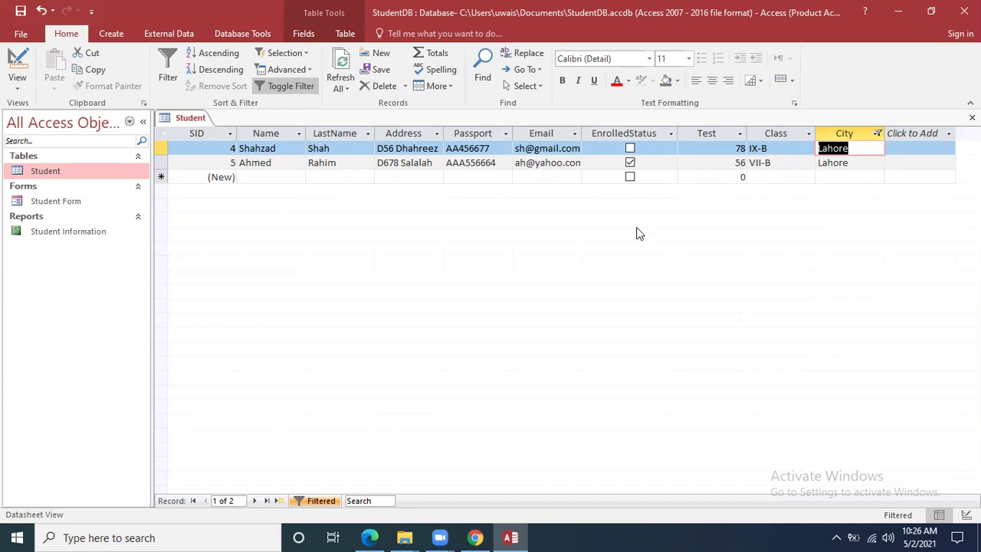
pyautogui.click(809, 134)
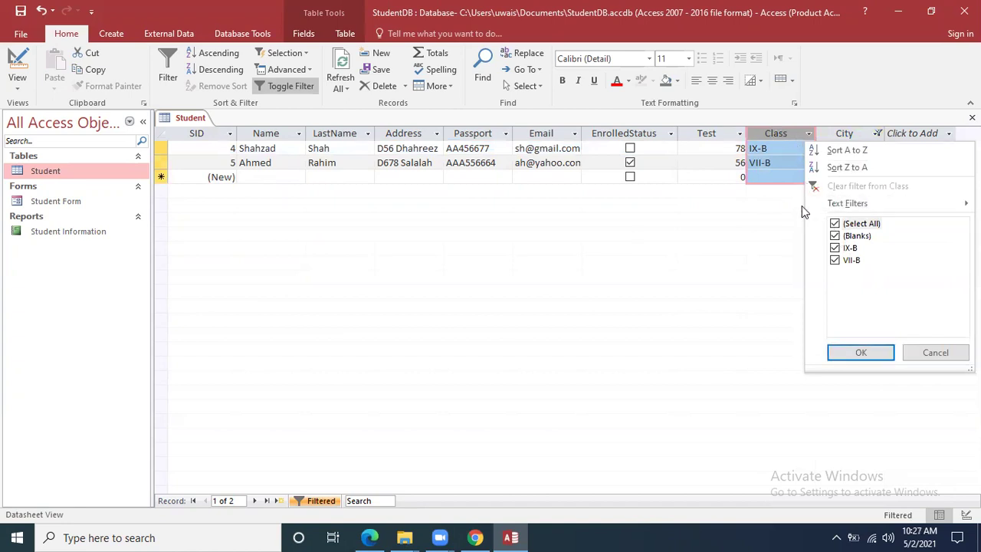
pyautogui.click(837, 227)
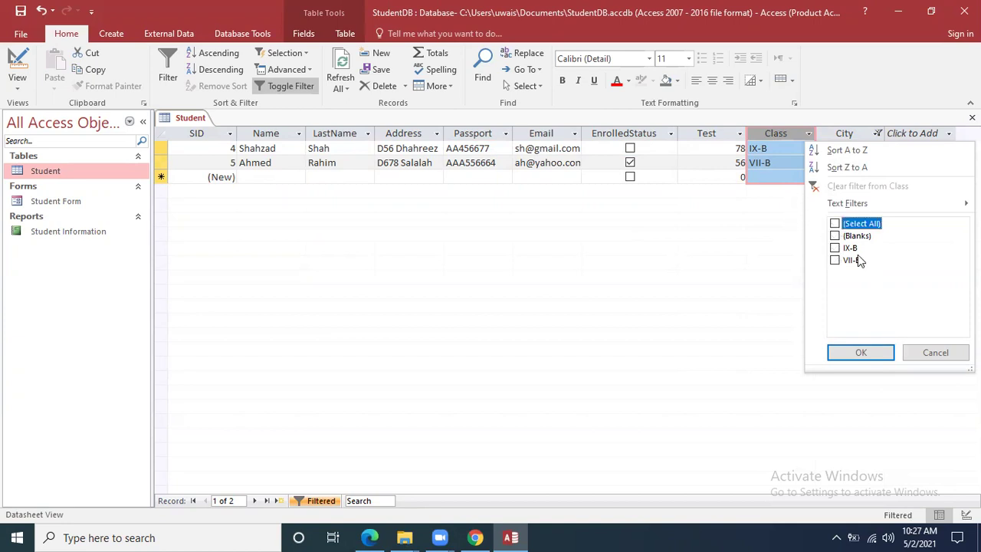
pyautogui.click(934, 351)
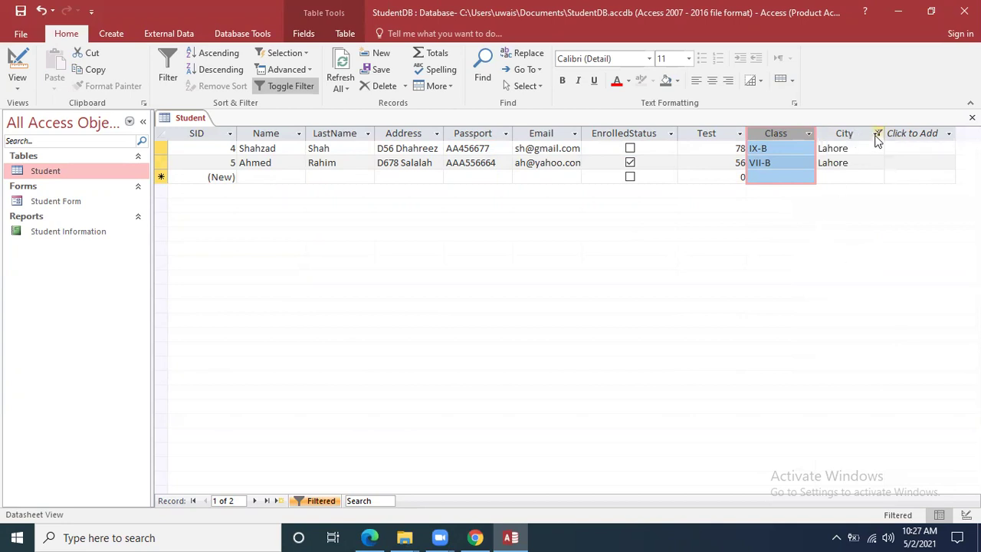
pyautogui.click(878, 135)
pyautogui.click(838, 223)
pyautogui.click(800, 194)
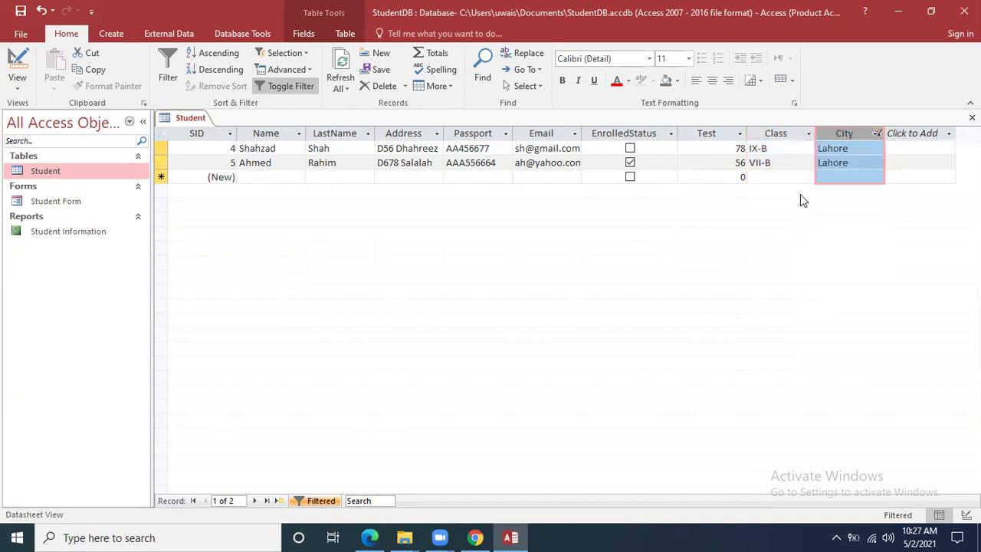
pyautogui.click(878, 133)
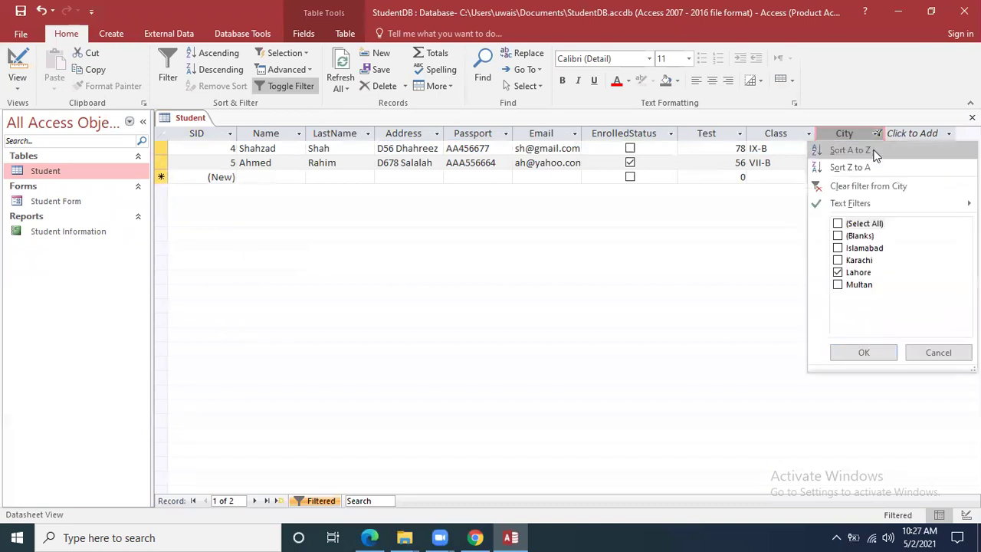
pyautogui.click(837, 223)
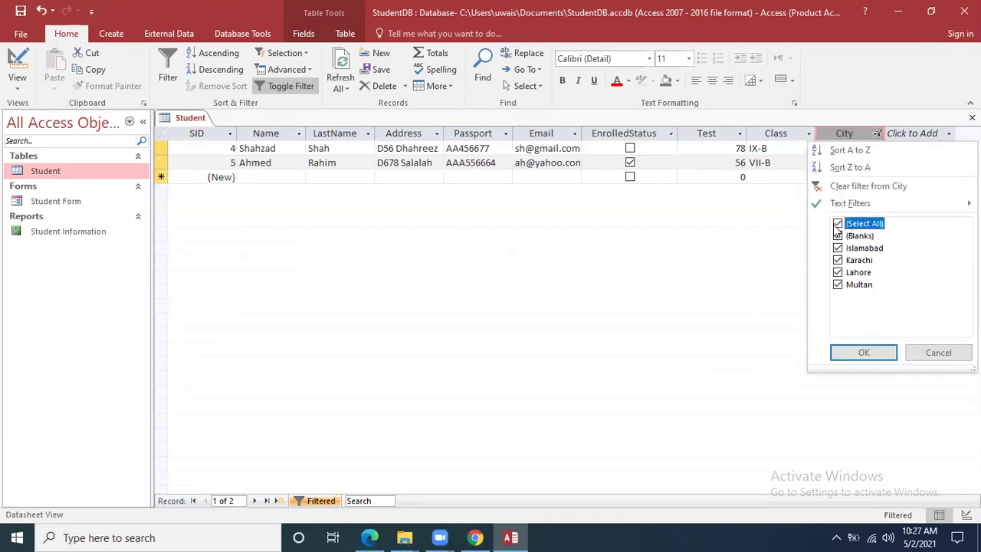
pyautogui.click(867, 352)
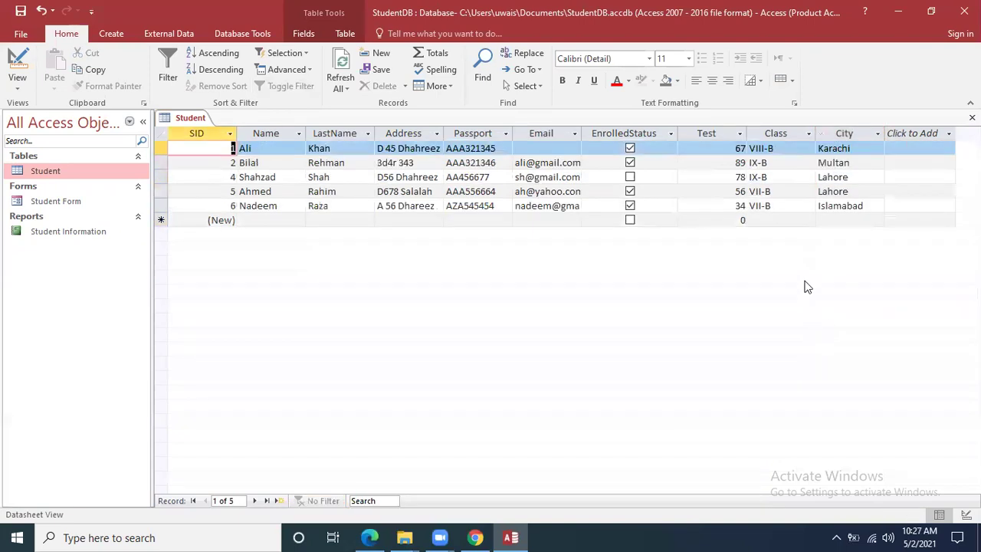
# Filter the Class column to show only VIII-B students
pyautogui.click(774, 134)
pyautogui.click(809, 133)
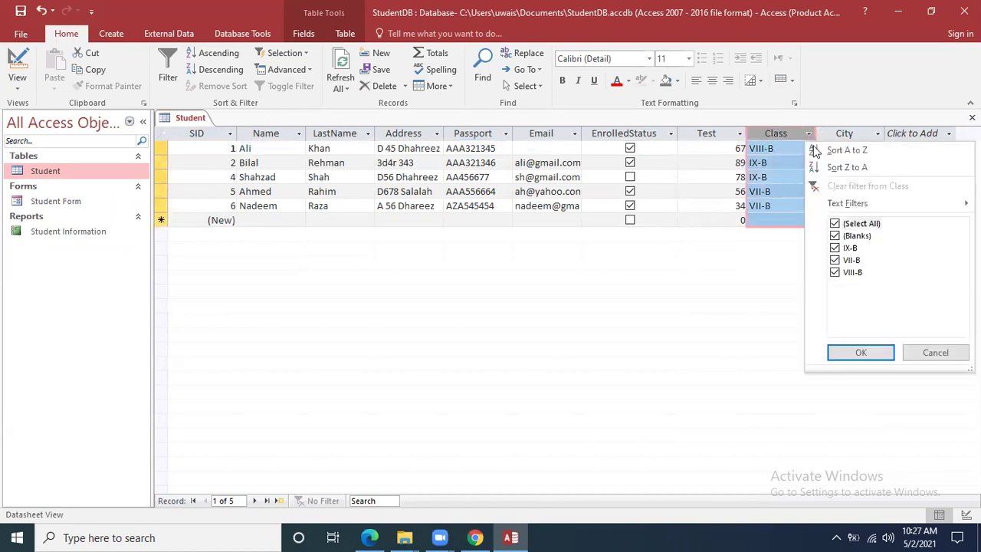
pyautogui.click(835, 261)
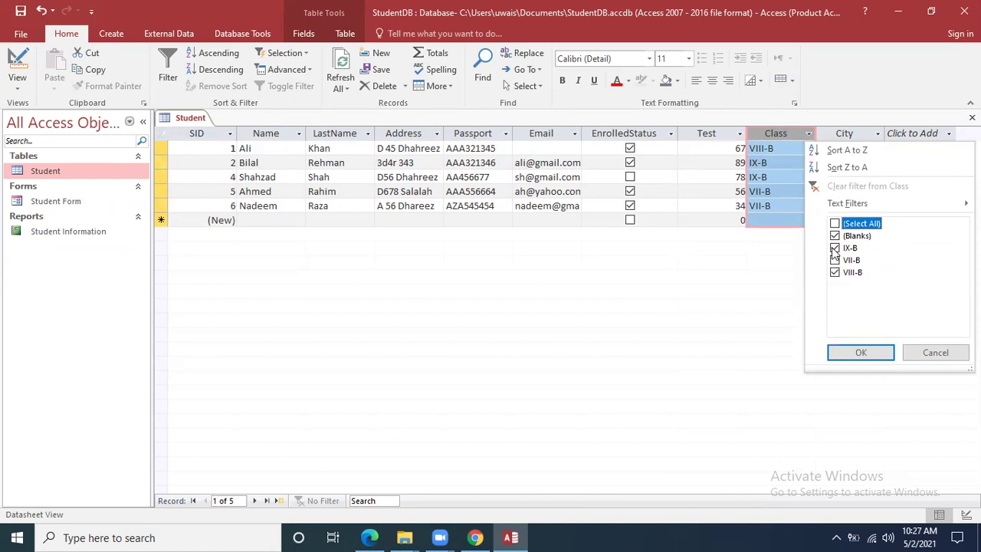
pyautogui.click(835, 249)
pyautogui.click(835, 236)
pyautogui.click(857, 349)
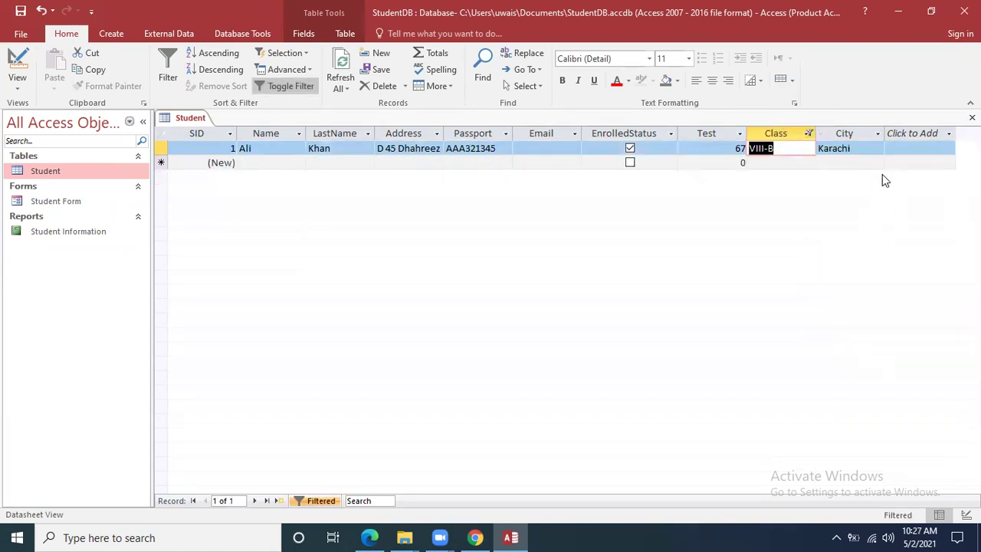
# Check the City filter without changes, then switch to Google Classroom in Chrome
pyautogui.click(878, 133)
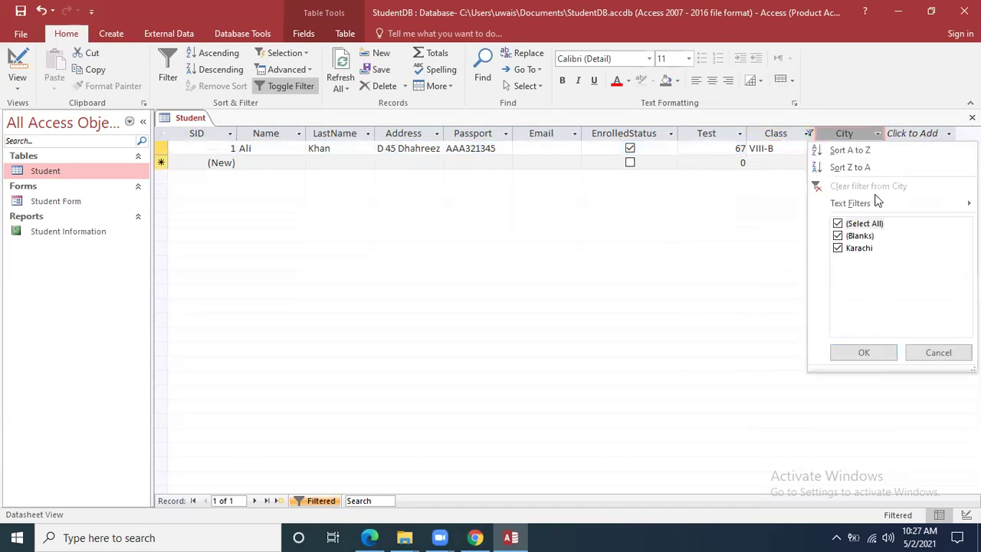
pyautogui.click(722, 212)
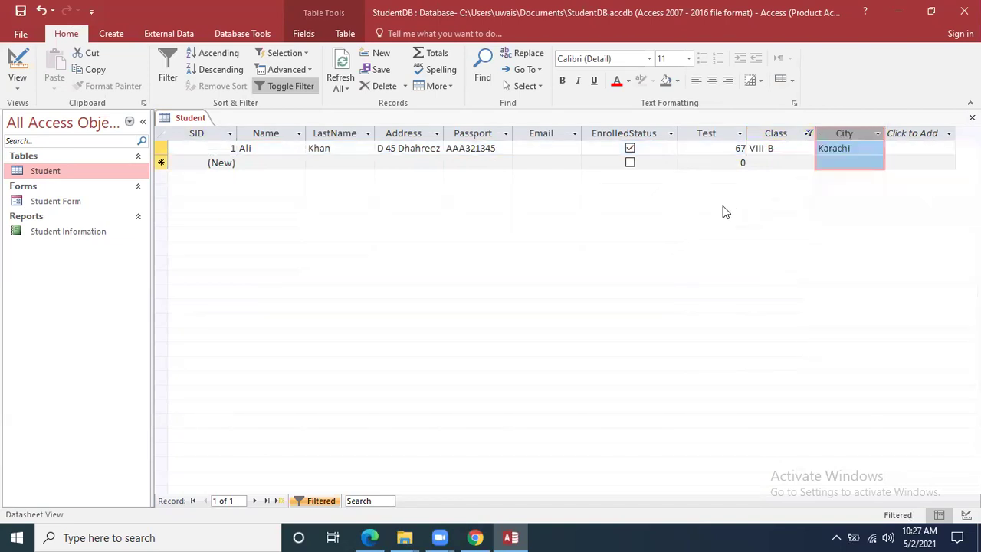
pyautogui.click(787, 136)
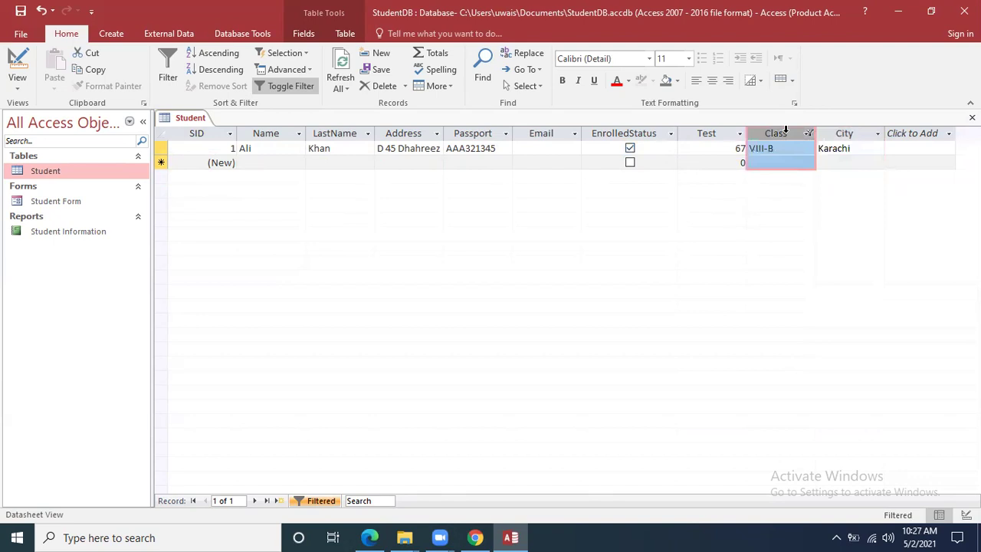
pyautogui.click(842, 137)
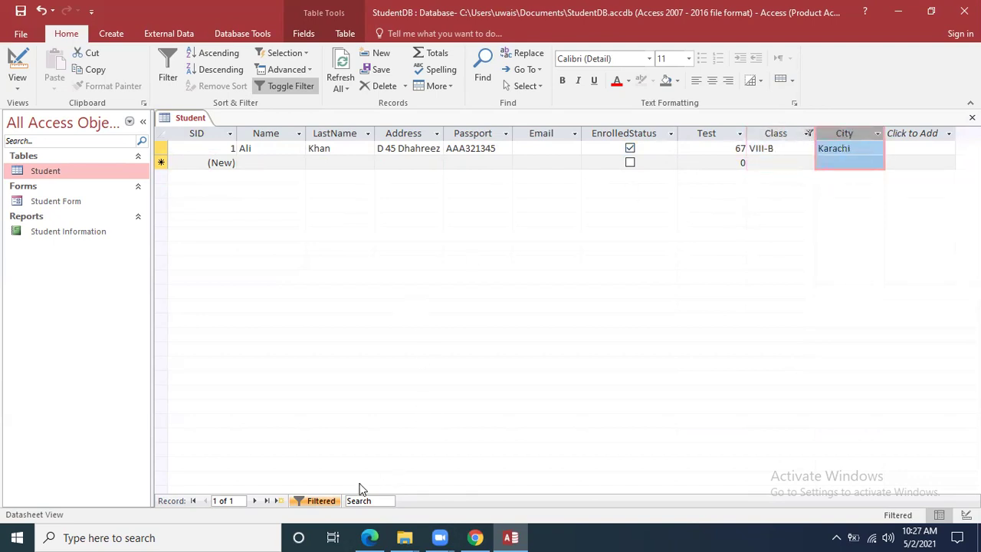
pyautogui.click(476, 538)
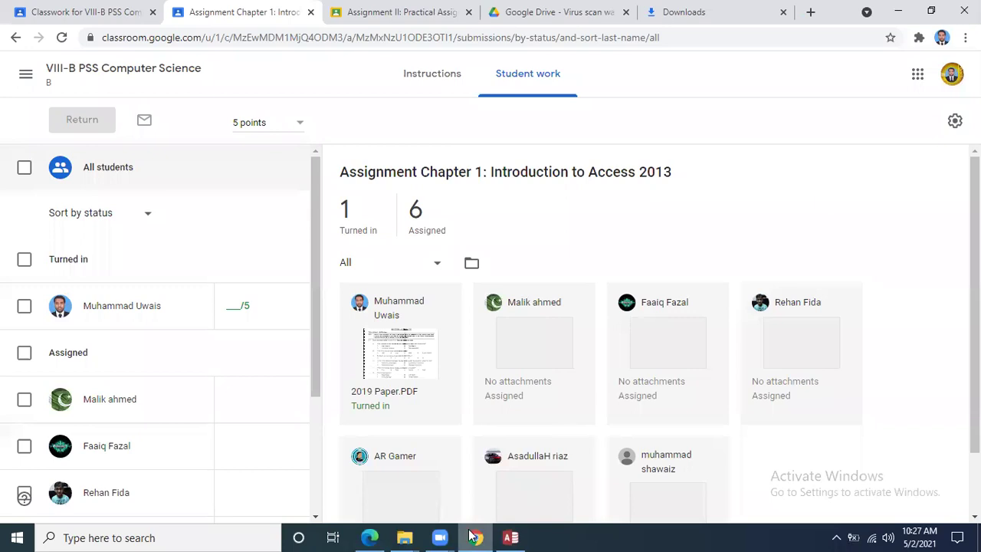
# Read Chapter 1 PDF pages 15–18 on totals, sorting, filtering and searching, then return to Access
pyautogui.click(473, 535)
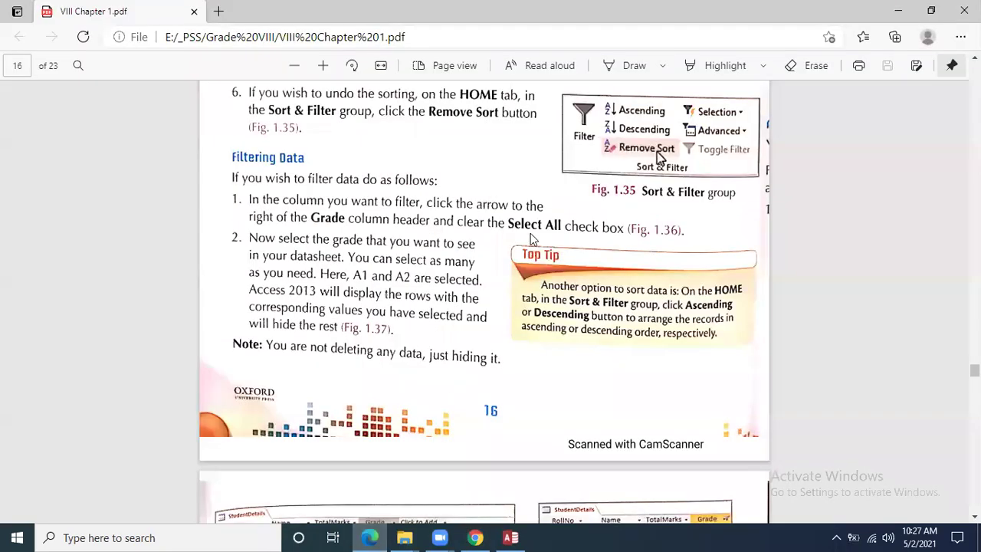
pyautogui.scroll(15, 534, 239)
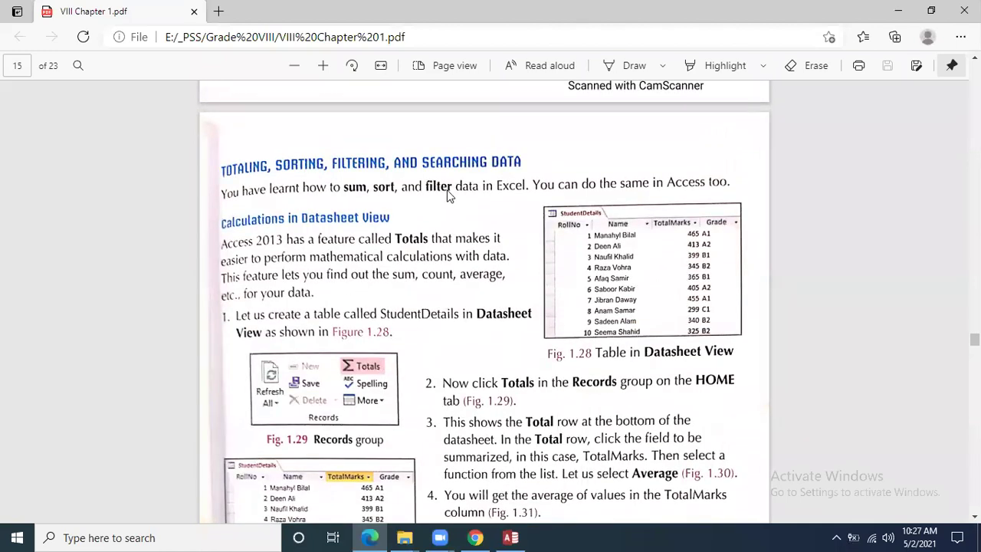
pyautogui.scroll(5, 448, 195)
pyautogui.scroll(-5, 448, 195)
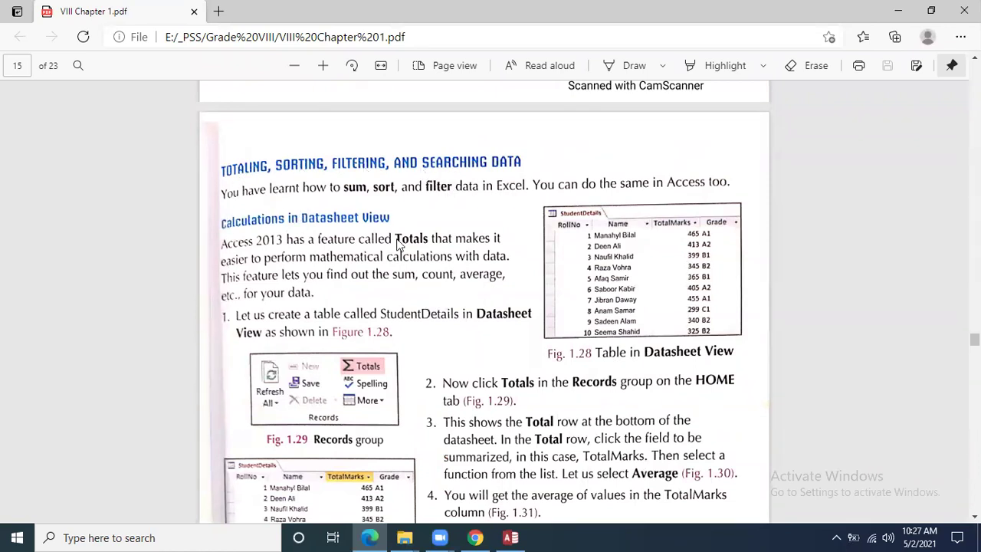
pyautogui.scroll(-10, 399, 244)
pyautogui.scroll(-10, 397, 244)
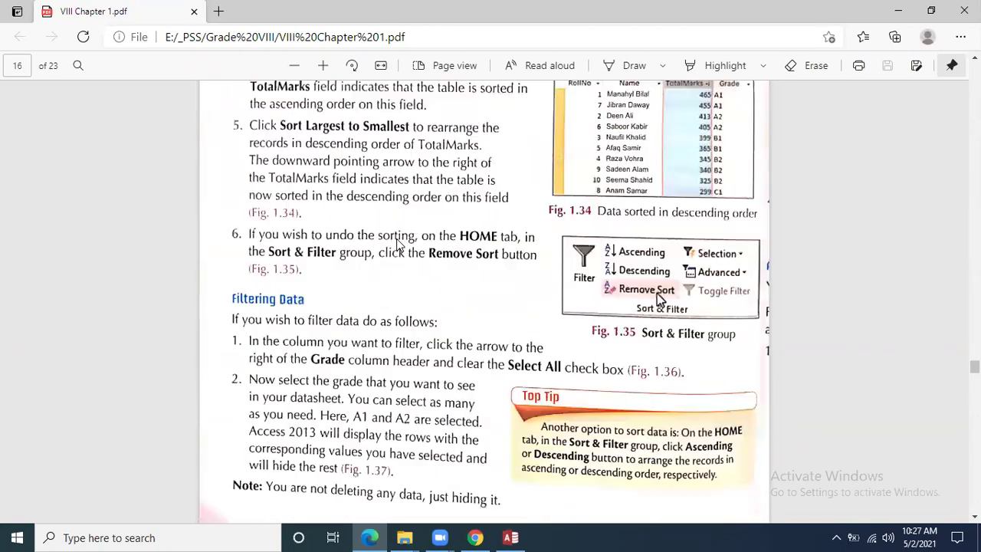
pyautogui.scroll(-1, 397, 244)
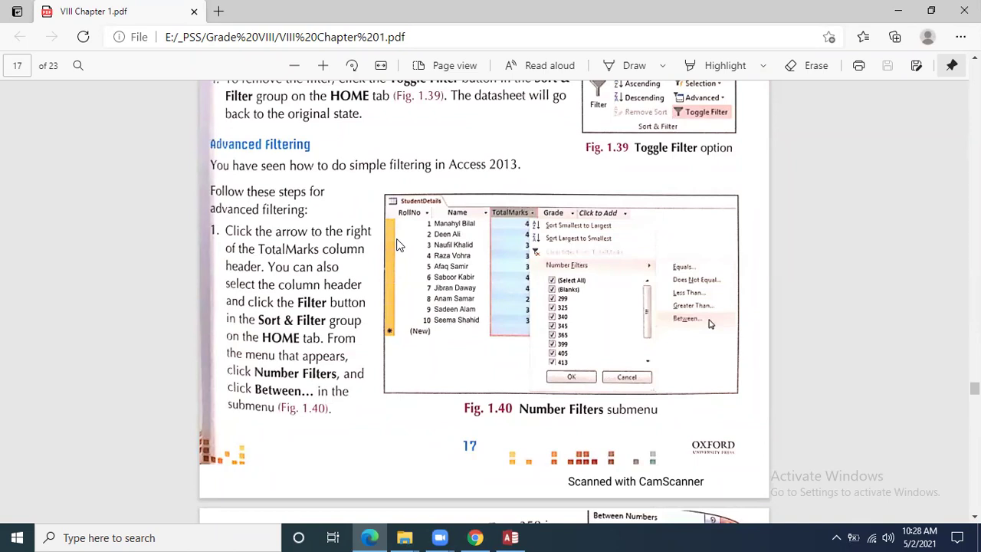
pyautogui.scroll(-10, 401, 254)
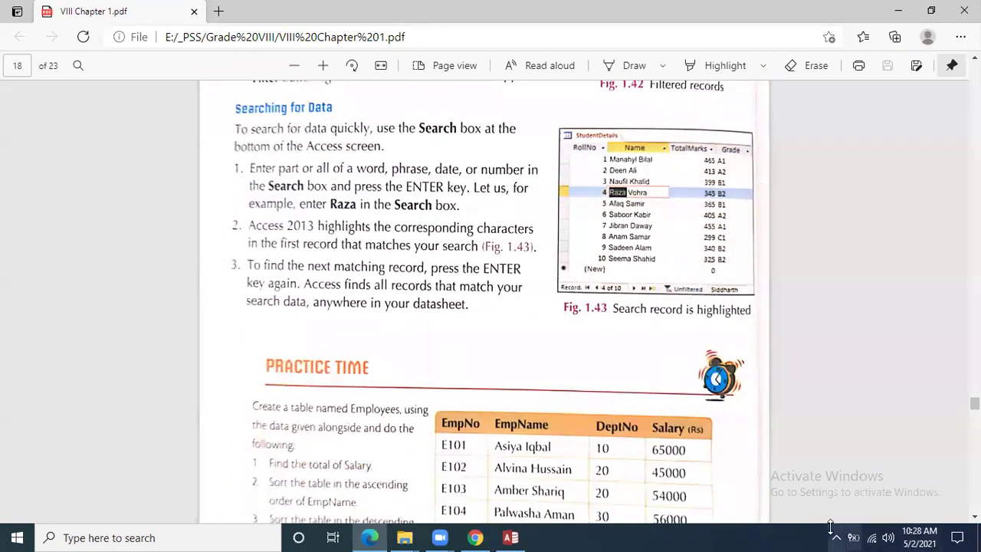
pyautogui.click(512, 537)
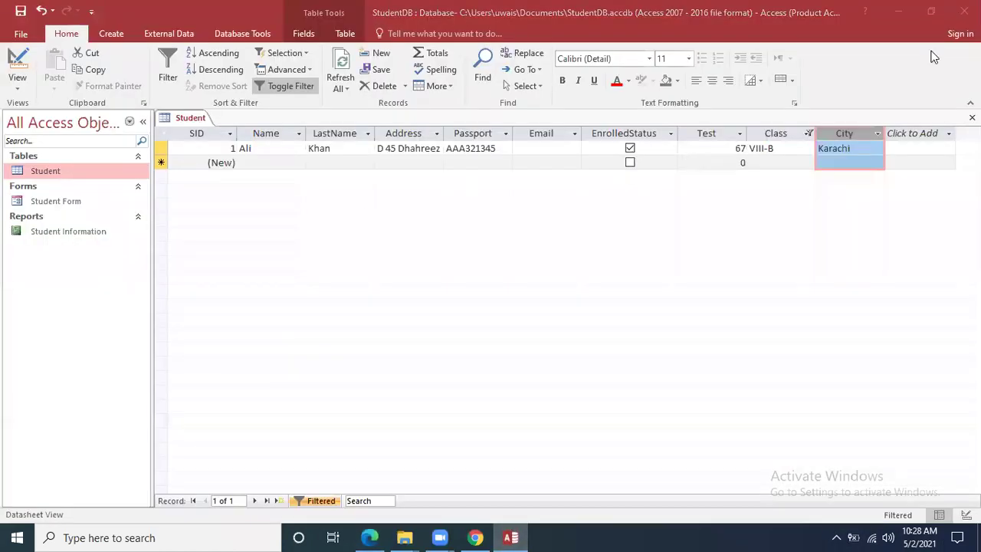
# Clear the Class filter to show all five students, then bring back the Chapter 1 PDF
pyautogui.click(808, 134)
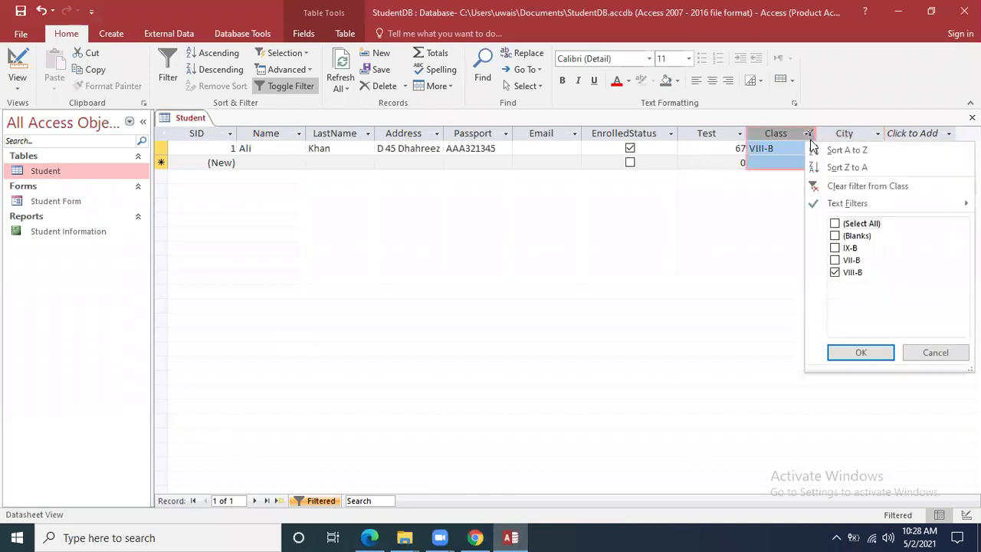
pyautogui.click(861, 352)
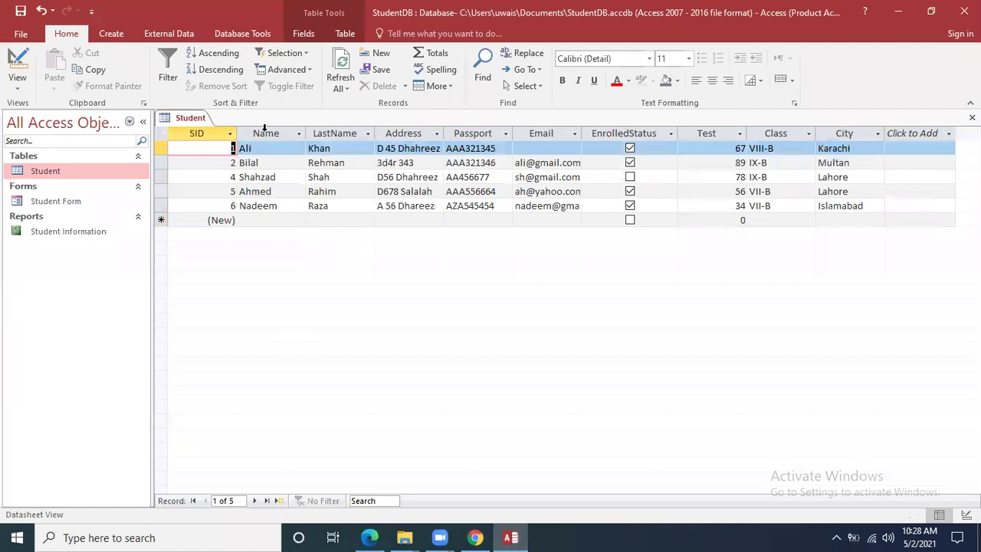
pyautogui.click(277, 135)
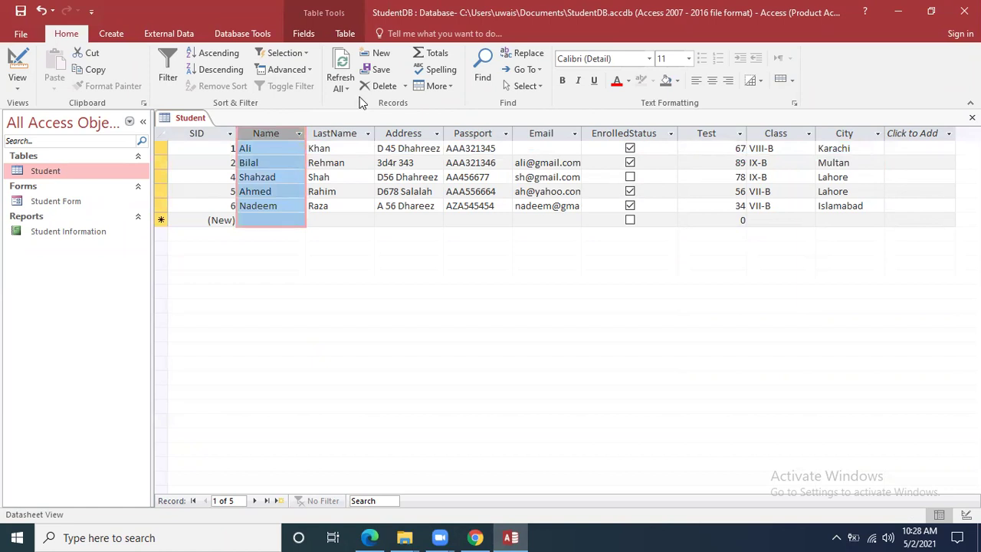
pyautogui.click(476, 537)
pyautogui.click(370, 537)
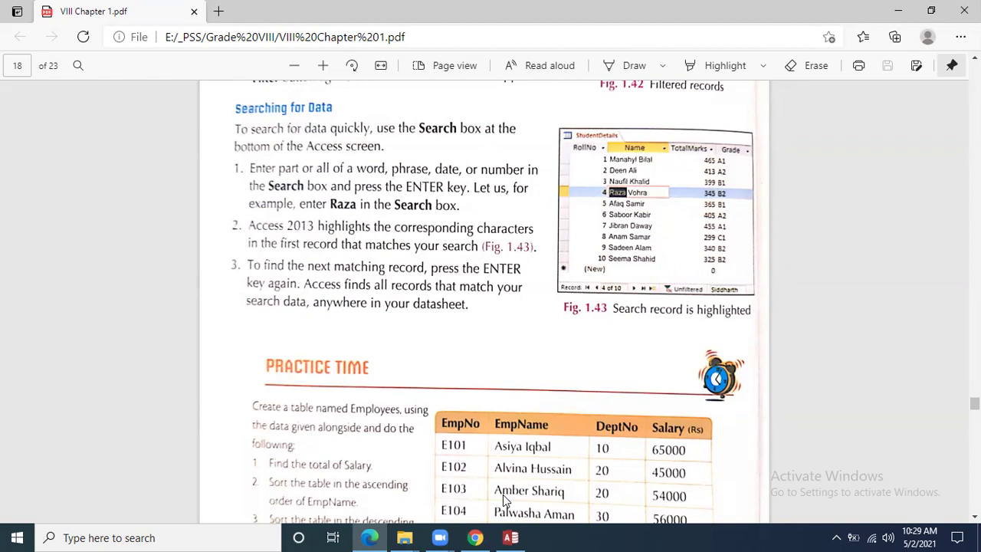
# Switch from the Edge PDF back to the Access Student table with Alt+Tab
pyautogui.hotkey('alt', 'Tab')
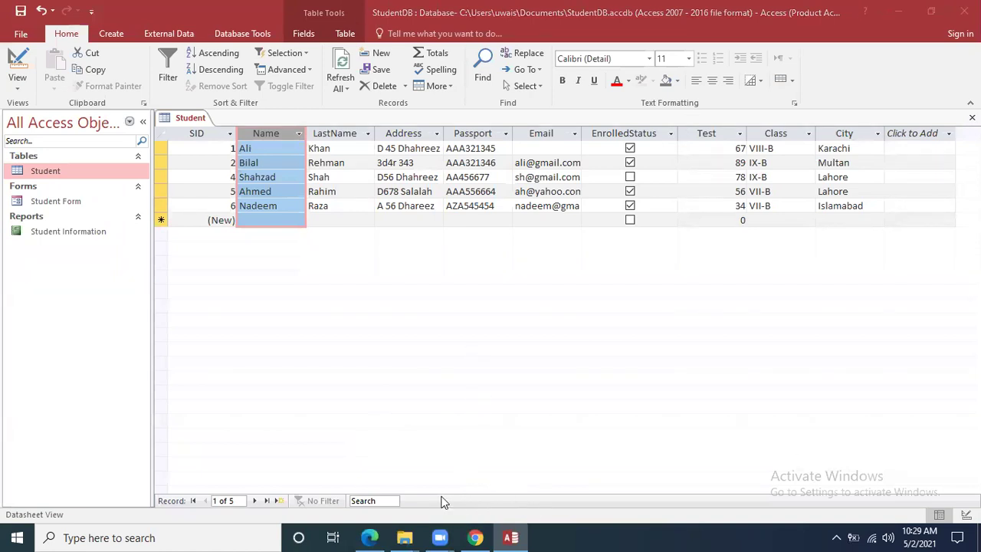
# Try record searches for 'ali', 'khan' and '78' in the navigation Search box
pyautogui.click(388, 499)
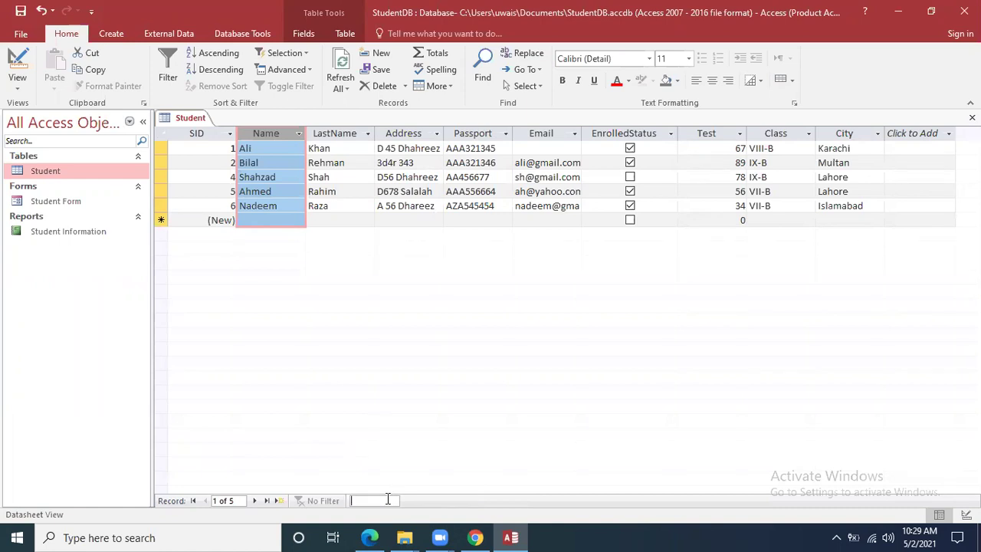
pyautogui.write('ali')
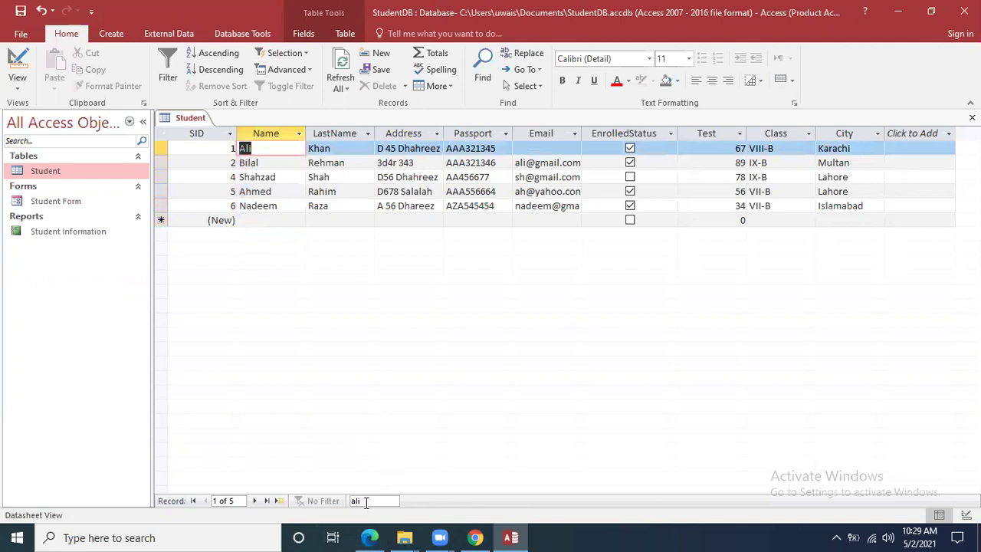
pyautogui.click(403, 392)
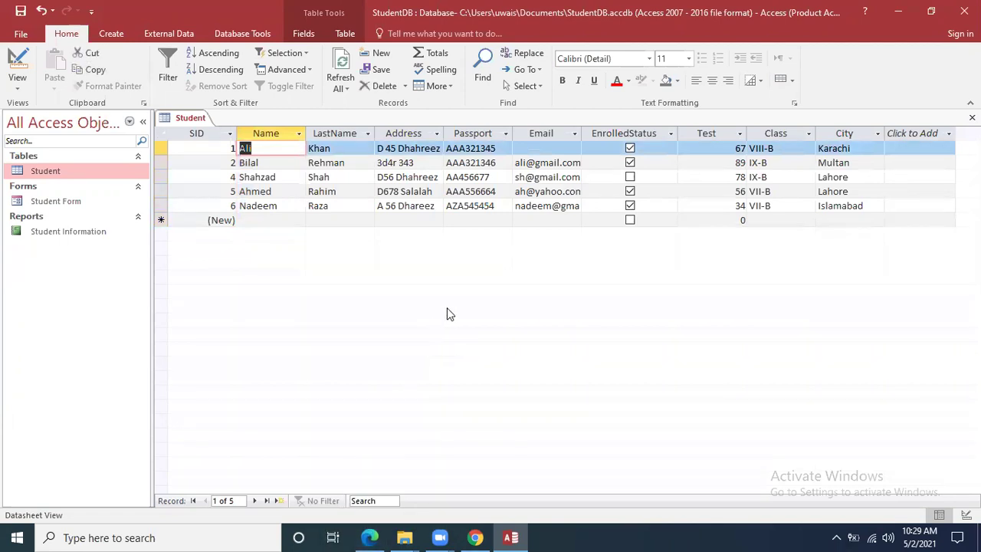
pyautogui.click(384, 500)
pyautogui.write('khan')
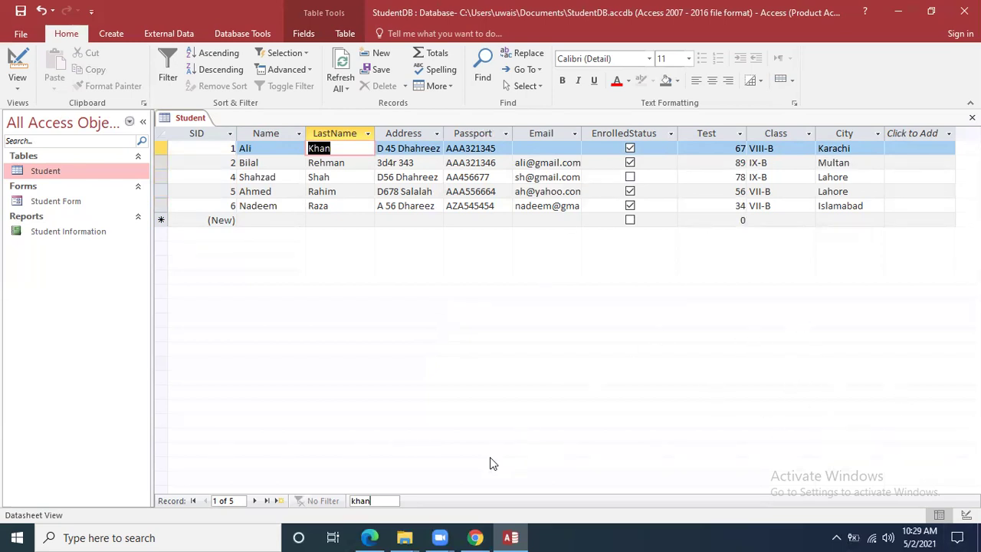
pyautogui.doubleClick(357, 502)
pyautogui.write('78')
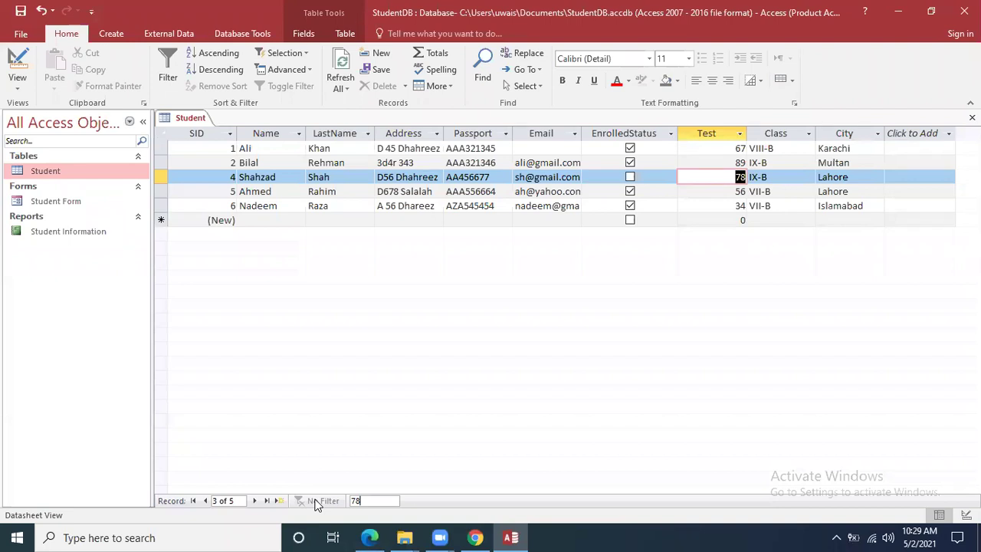
# Search for 'lahore' and step through the matching Lahore City records
pyautogui.press('Return')
pyautogui.write('lahore')
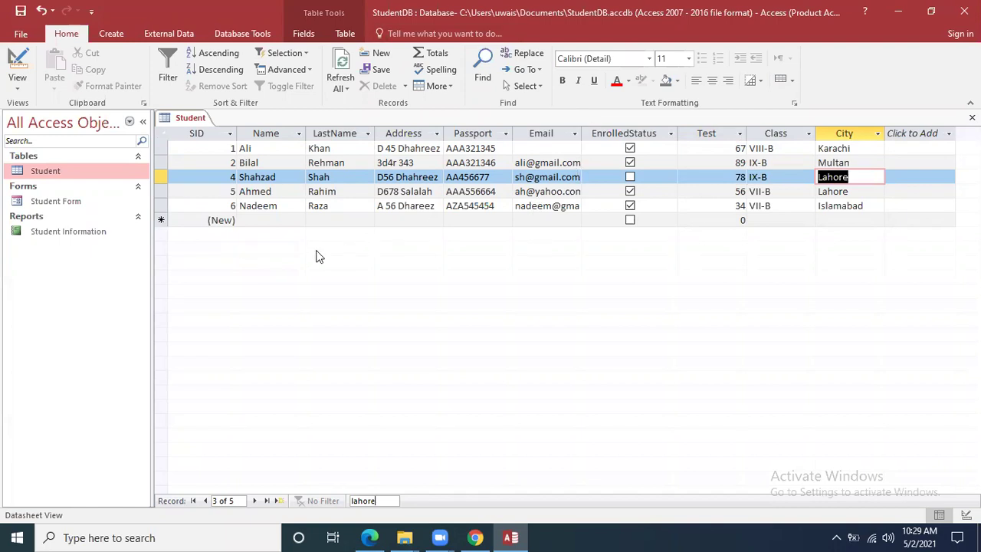
pyautogui.click(847, 191)
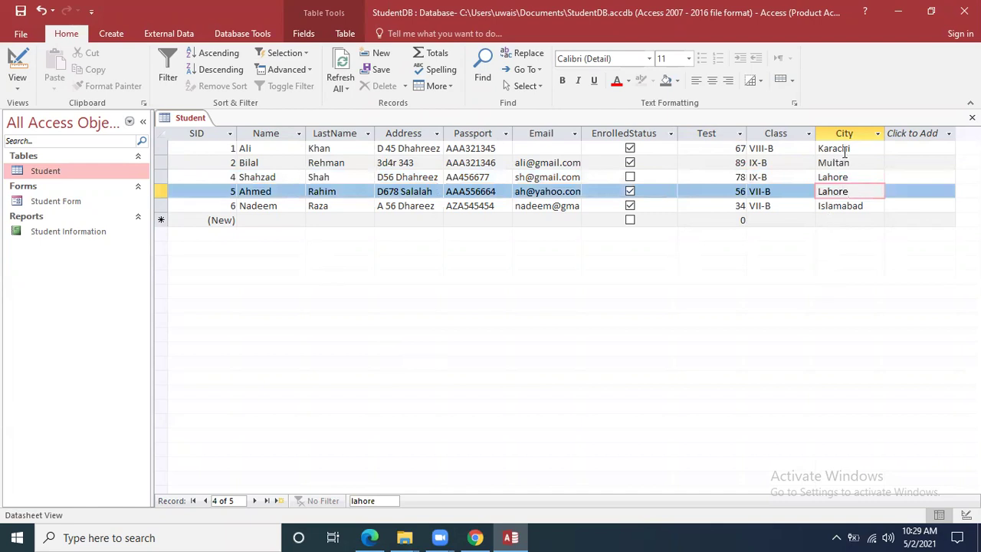
pyautogui.click(857, 133)
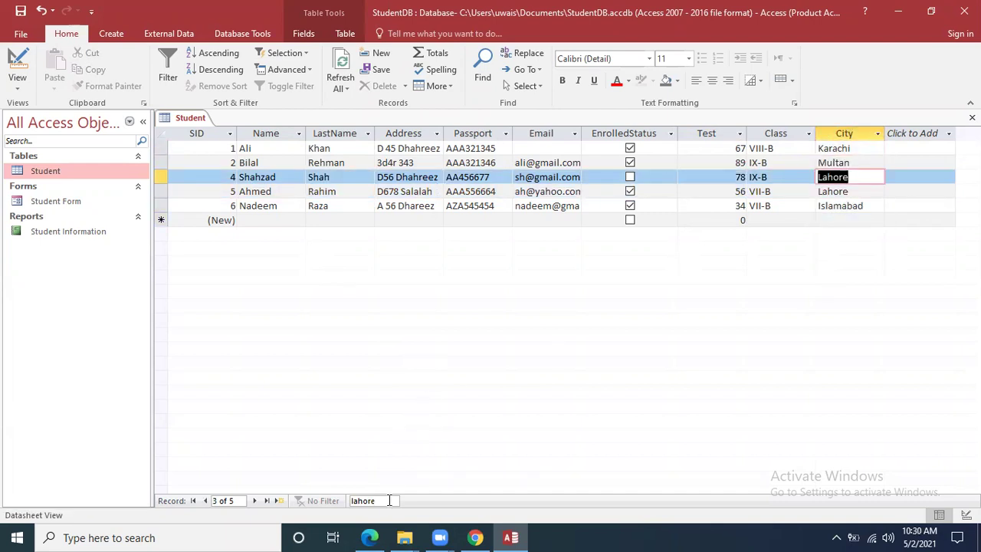
pyautogui.press('Return')
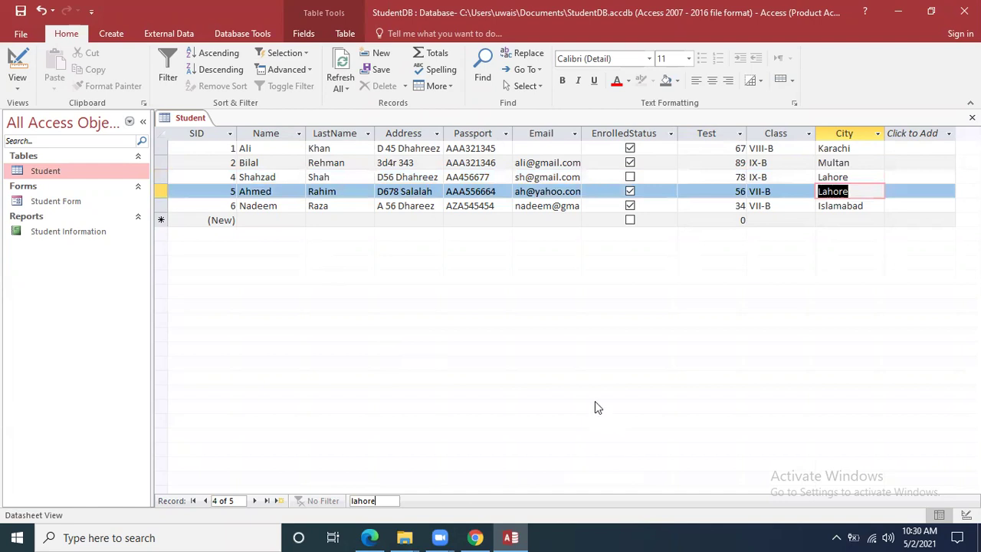
pyautogui.click(861, 176)
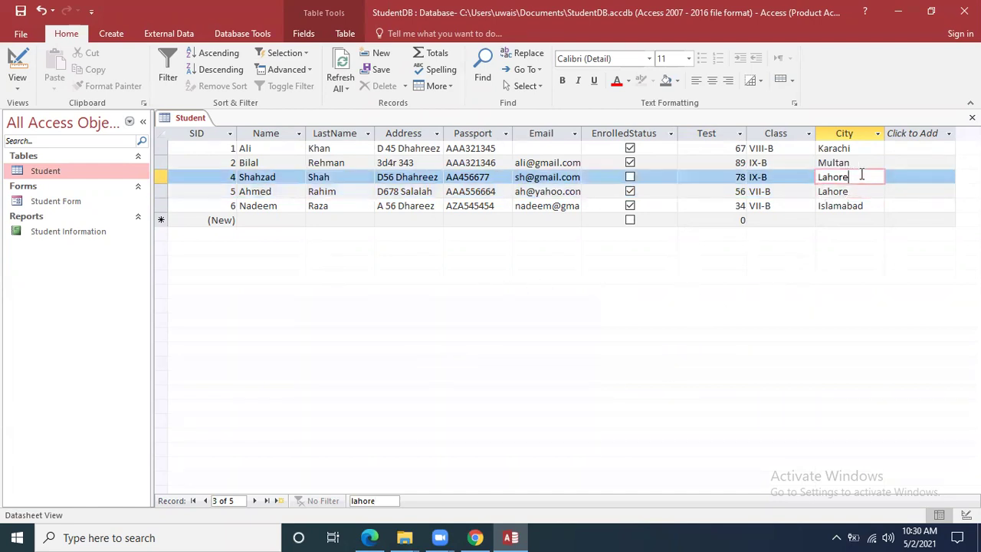
pyautogui.press('Tab')
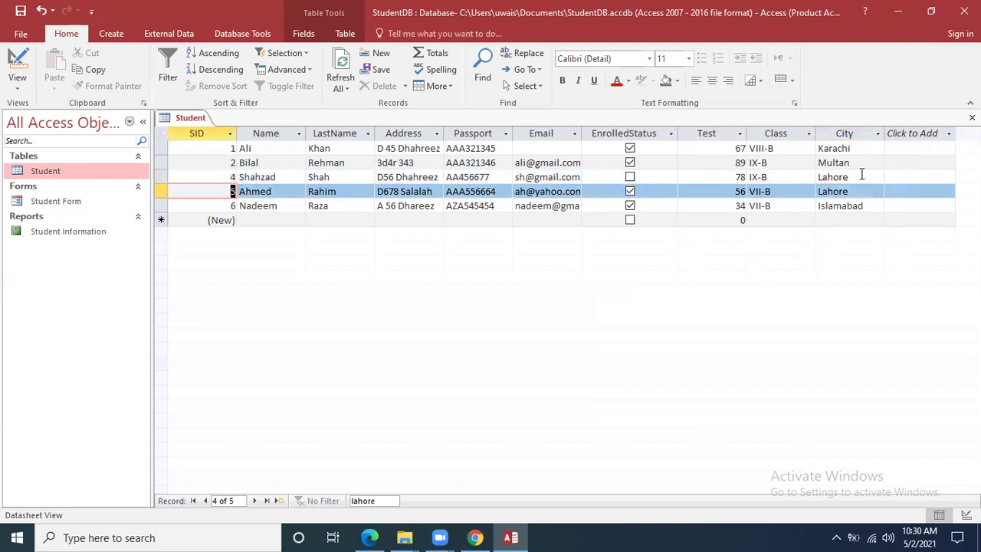
pyautogui.click(373, 191)
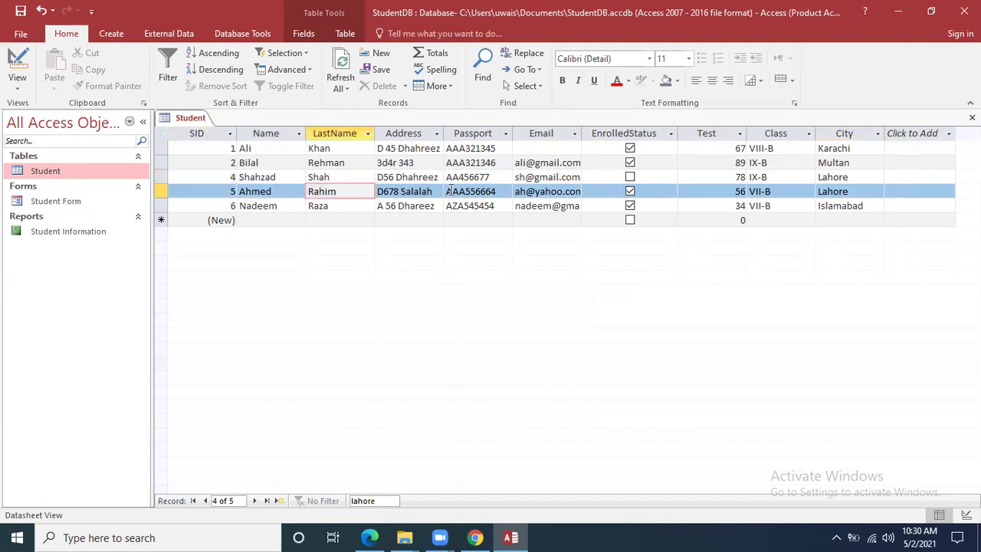
# Search for 'rahim', then clear the search box
pyautogui.click(389, 499)
pyautogui.write('rahim')
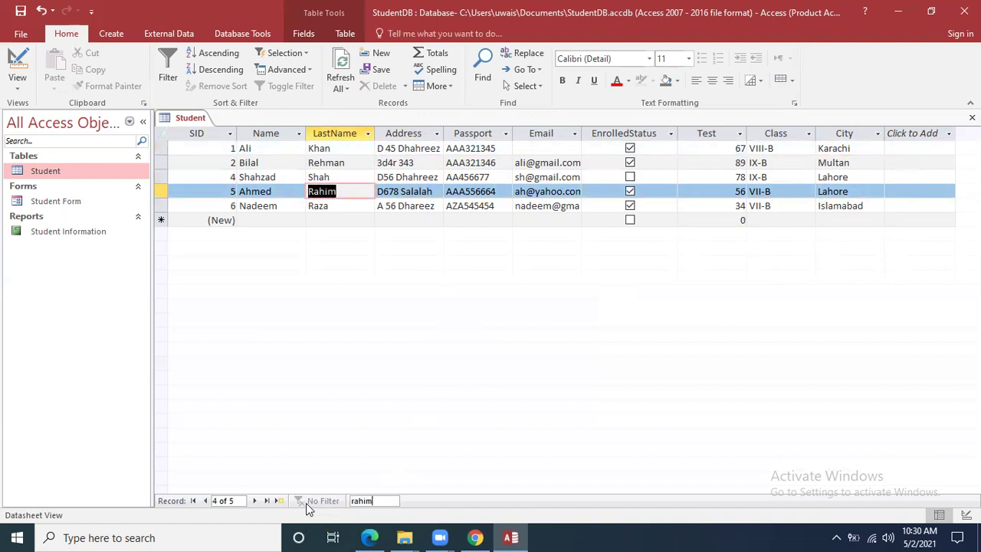
pyautogui.press('BackSpace')
pyautogui.press('BackSpace')
pyautogui.press('BackSpace')
pyautogui.press('BackSpace')
pyautogui.press('BackSpace')
pyautogui.click(421, 148)
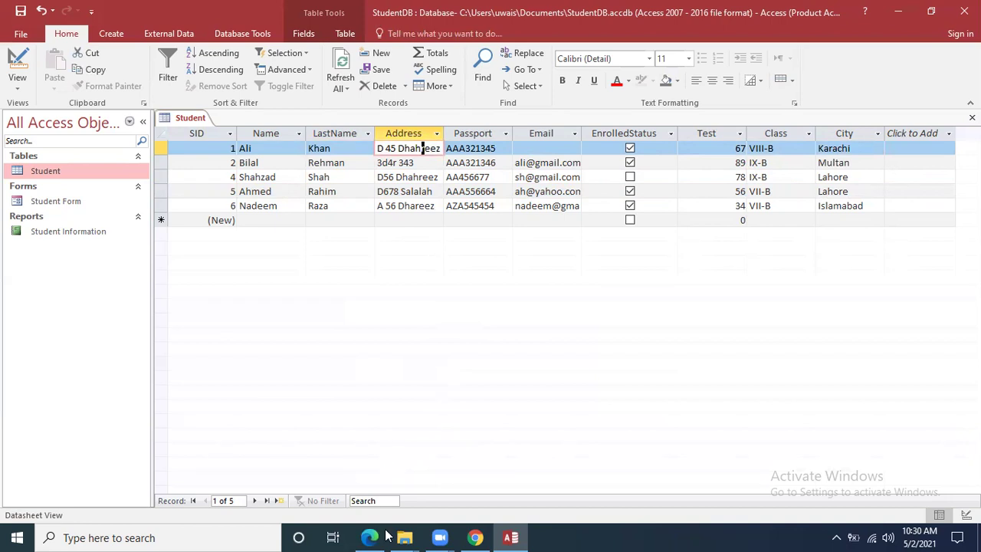
# Search for the address 'd56', correcting the mistyped 'd65', then return to the PDF
pyautogui.click(390, 501)
pyautogui.write('d65')
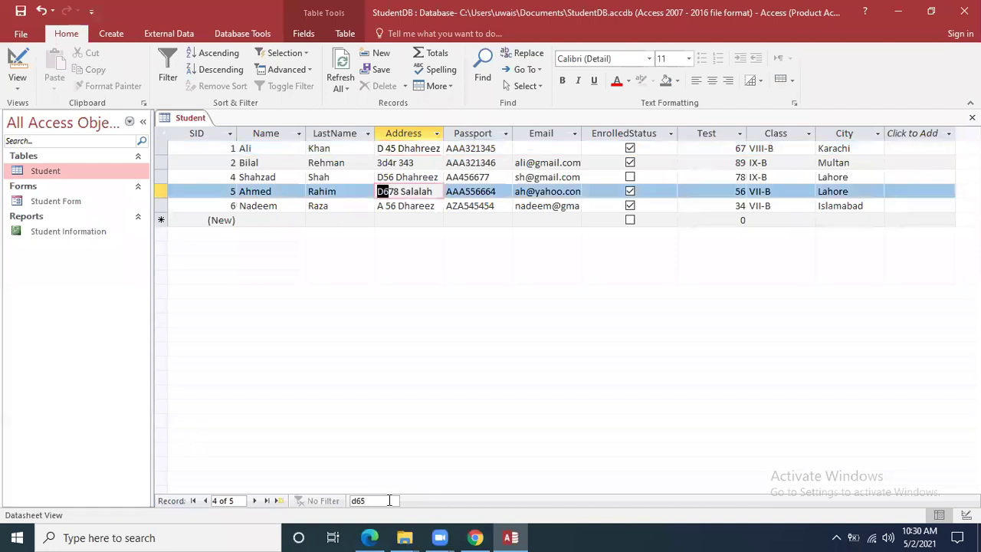
pyautogui.press('BackSpace')
pyautogui.press('BackSpace')
pyautogui.write('56')
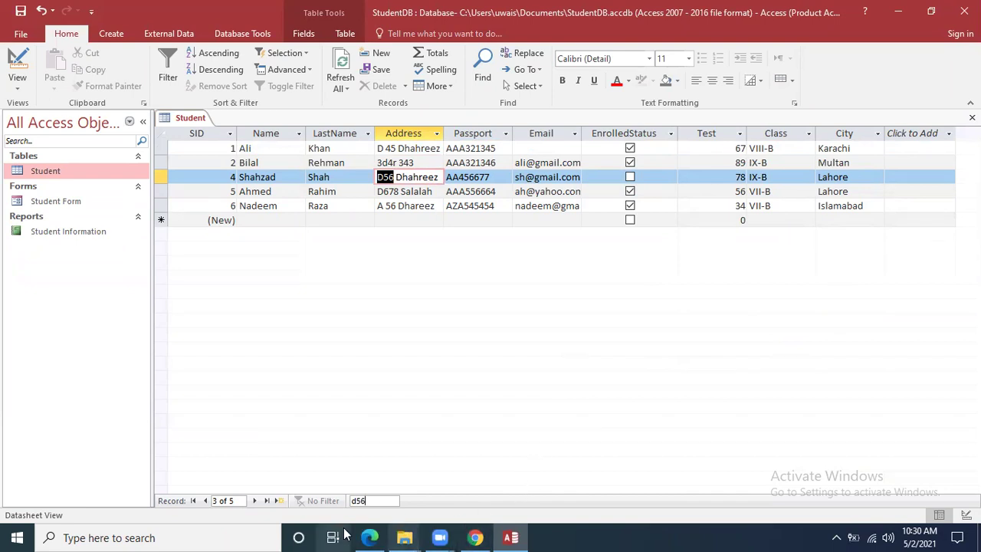
pyautogui.click(369, 538)
# Scroll the chapter PDF up to page 15's Totaling, Sorting, Filtering and Searching section, then return to Access
pyautogui.scroll(4, 426, 331)
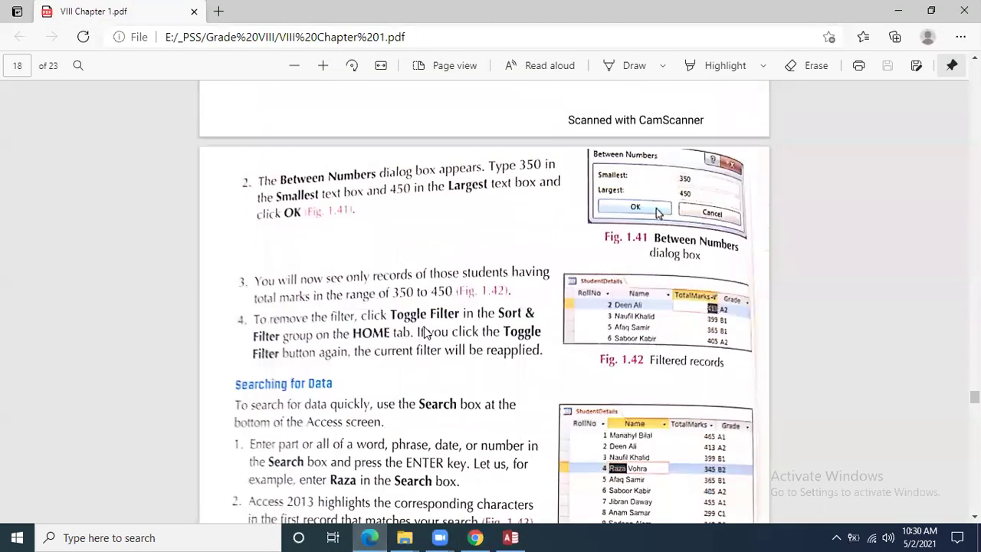
pyautogui.scroll(6, 425, 331)
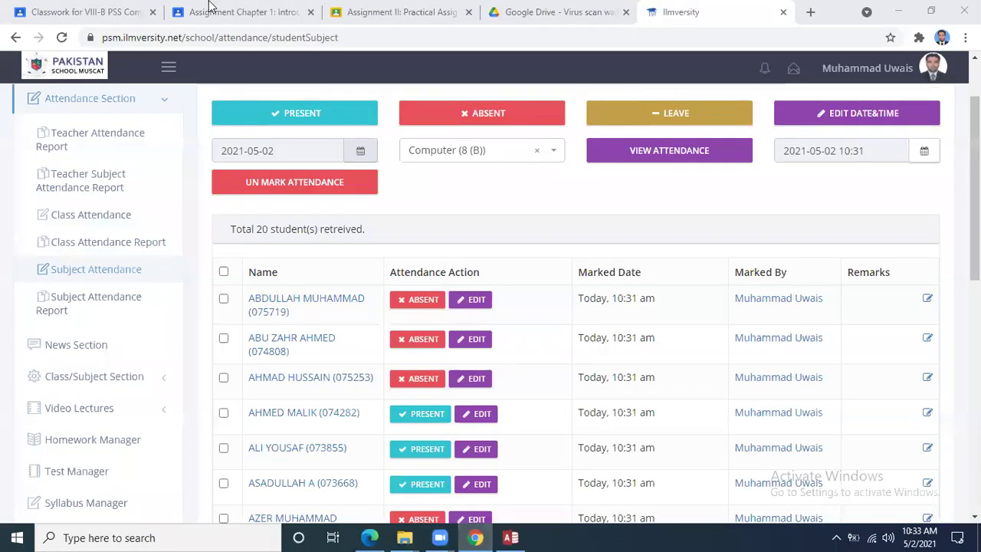
pyautogui.click(236, 9)
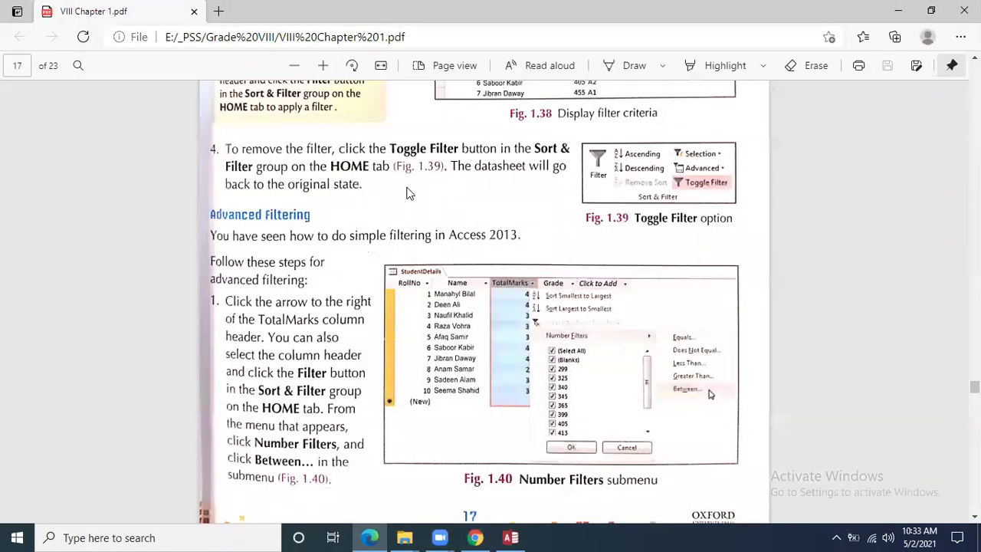
pyautogui.scroll(5, 409, 193)
pyautogui.scroll(20, 408, 193)
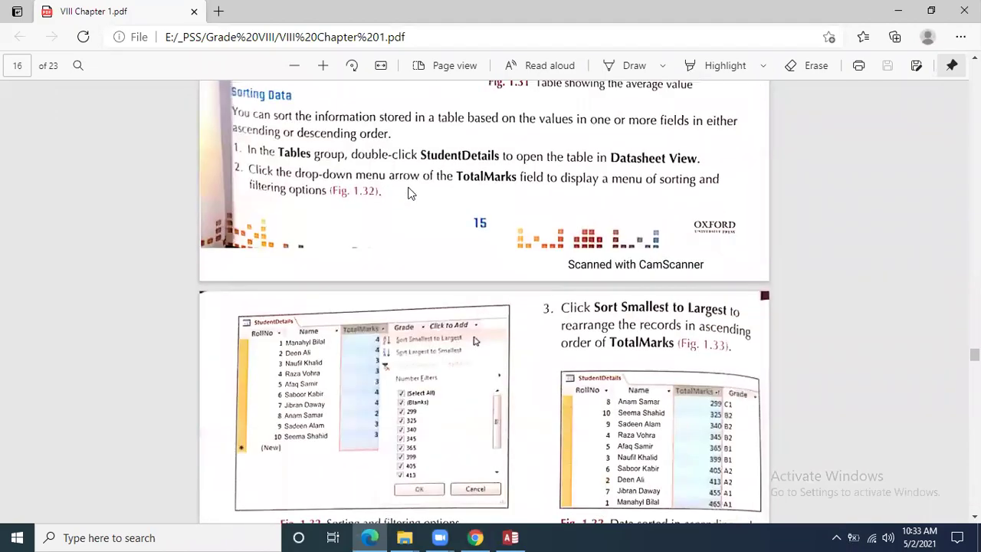
pyautogui.scroll(15, 409, 194)
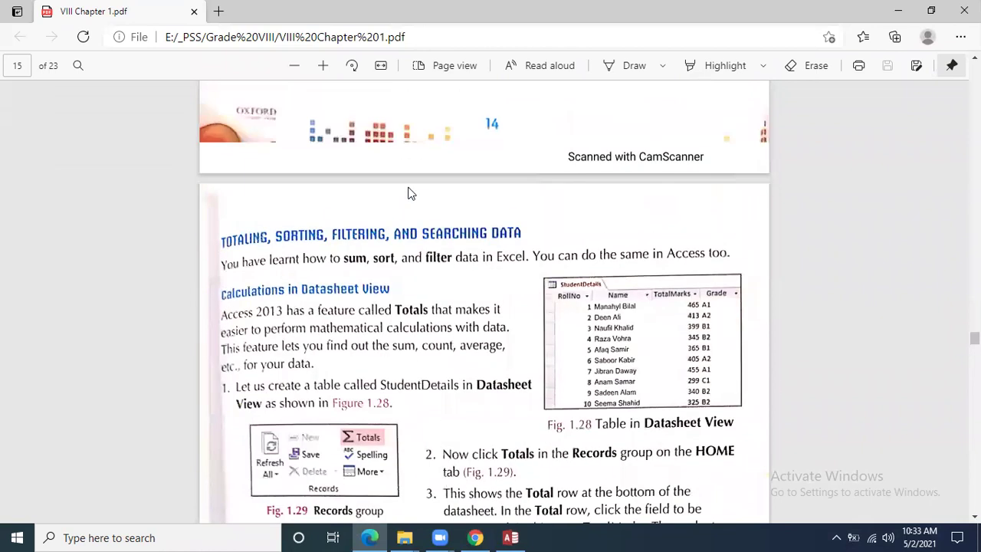
pyautogui.scroll(-2, 408, 193)
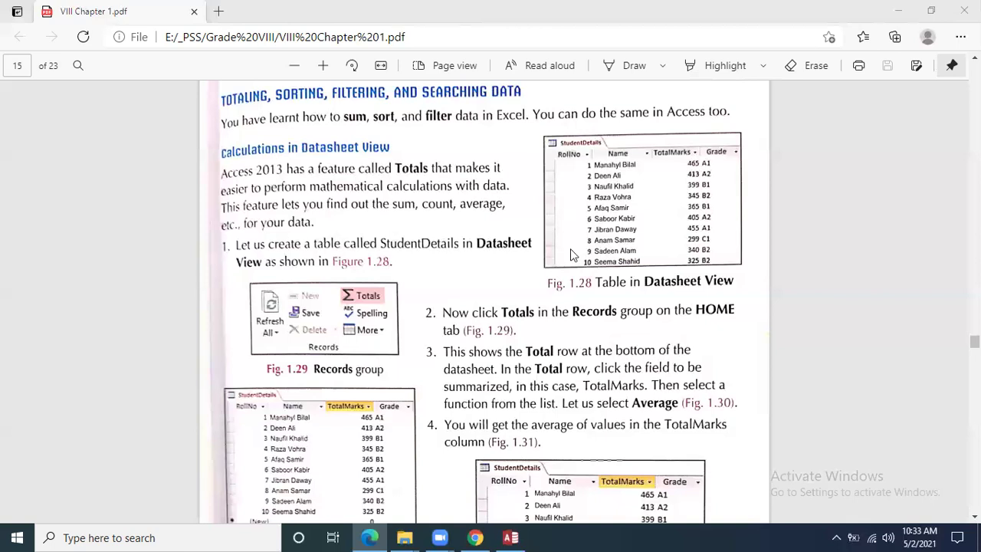
pyautogui.click(510, 537)
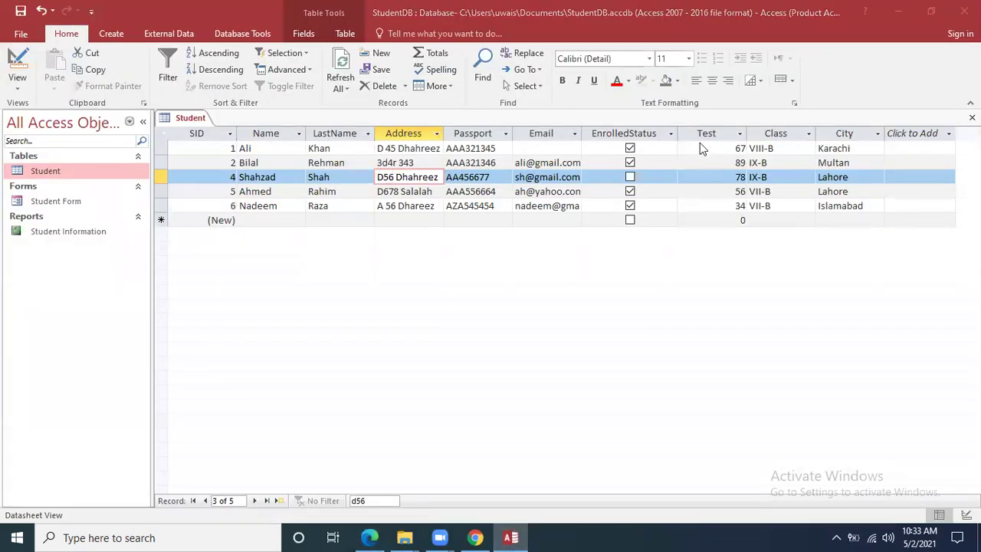
# Browse the Student table's Test and Name cells record by record without editing anything
pyautogui.click(748, 324)
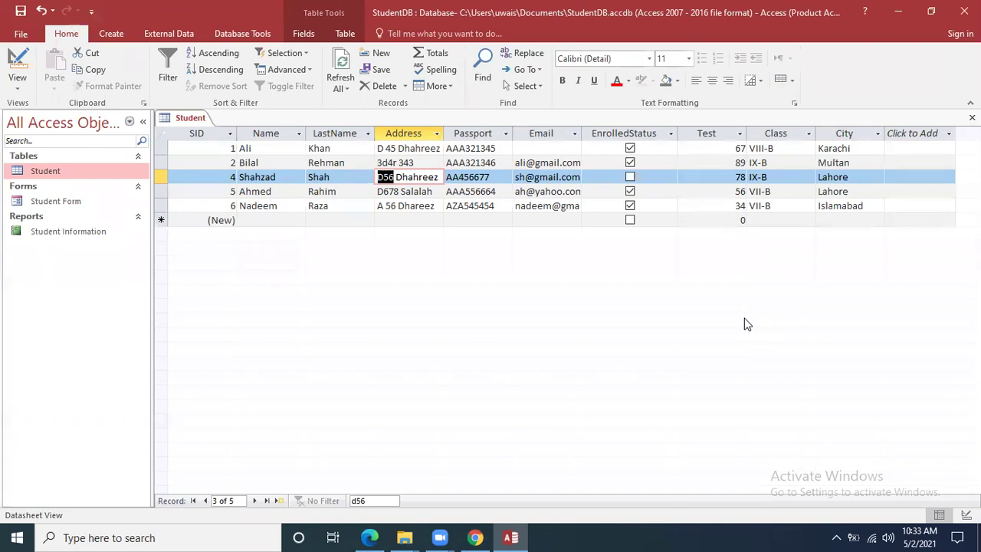
pyautogui.click(738, 148)
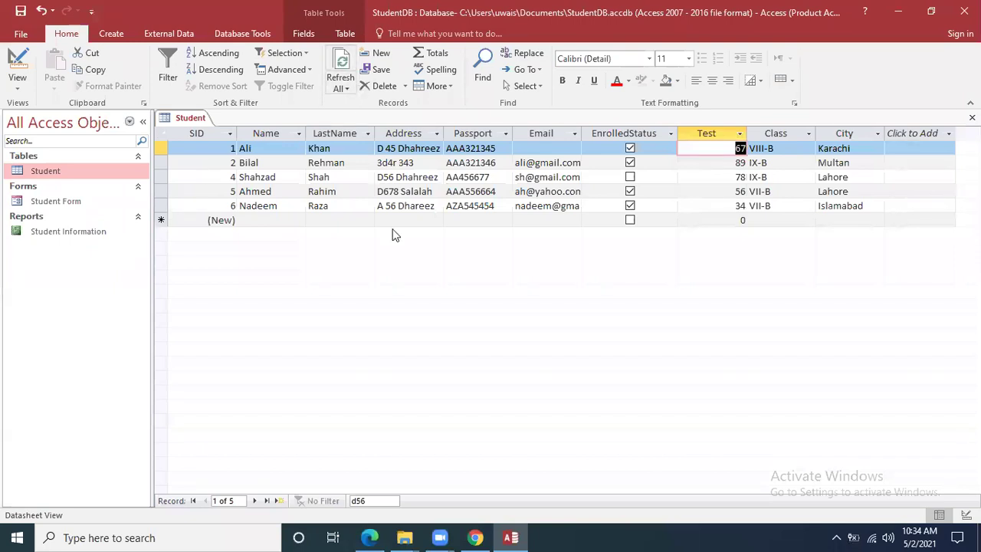
pyautogui.click(279, 148)
pyautogui.click(276, 165)
pyautogui.click(282, 176)
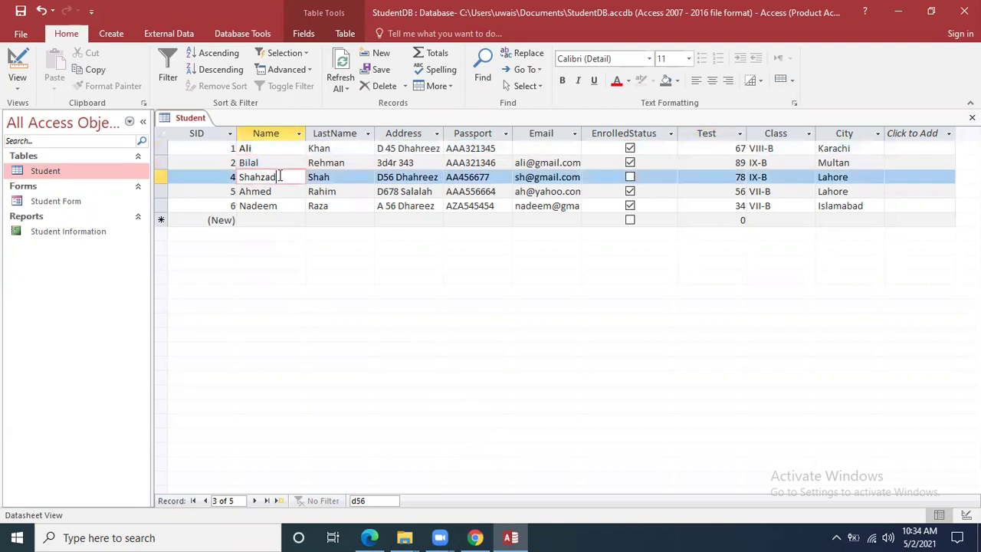
pyautogui.click(283, 193)
pyautogui.click(288, 207)
# Step down the LastName entries to Nadeem, then bring up the Classroom assignment in Chrome
pyautogui.click(354, 151)
pyautogui.click(353, 164)
pyautogui.click(353, 179)
pyautogui.click(354, 192)
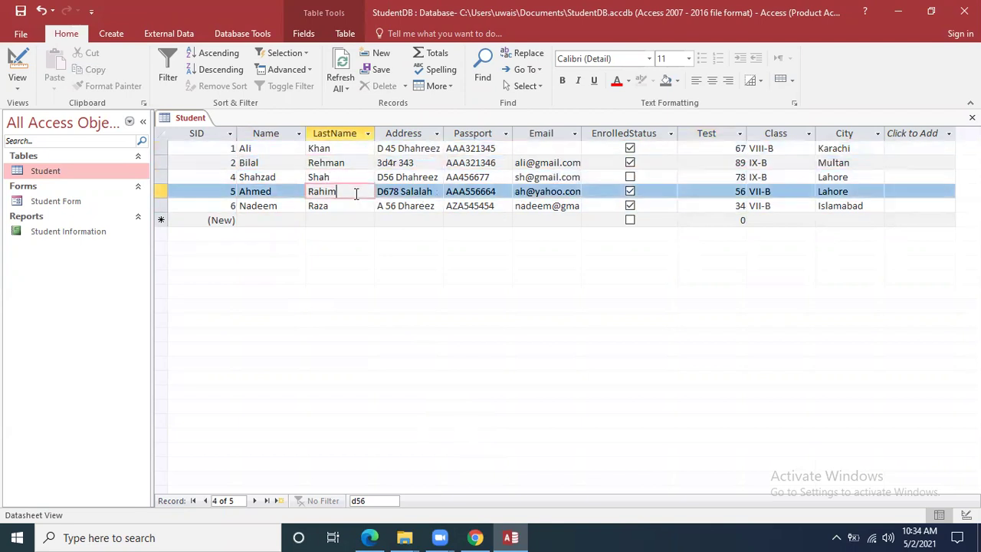
pyautogui.click(355, 205)
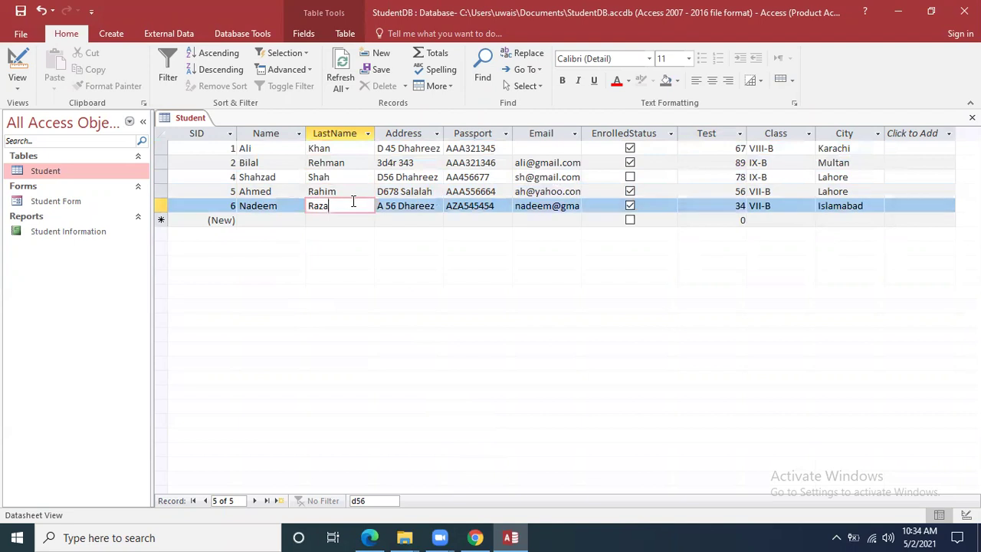
pyautogui.click(475, 536)
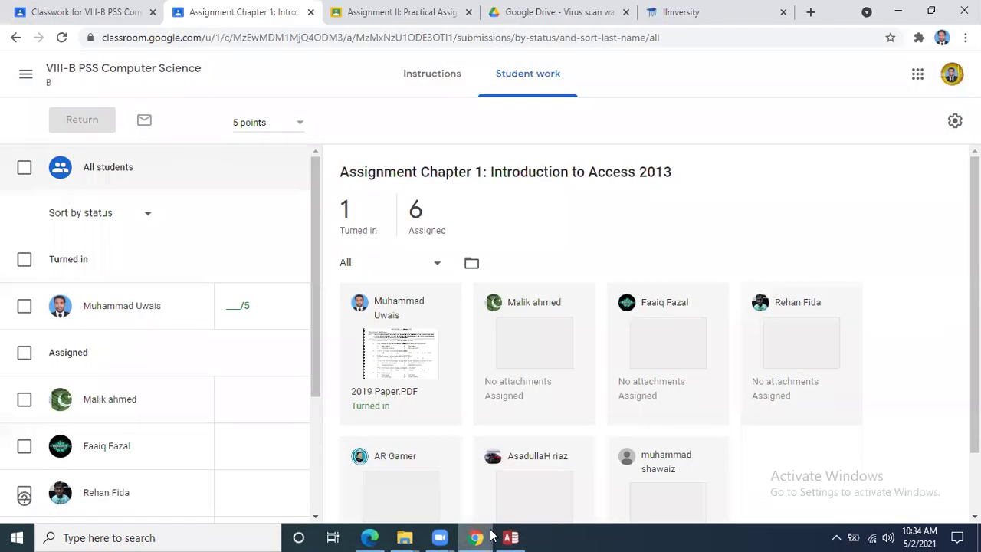
# Review the PDF's page 15 Totals figures (Fig. 1.30 and 1.31), then return to Access
pyautogui.click(369, 538)
pyautogui.scroll(-2, 397, 192)
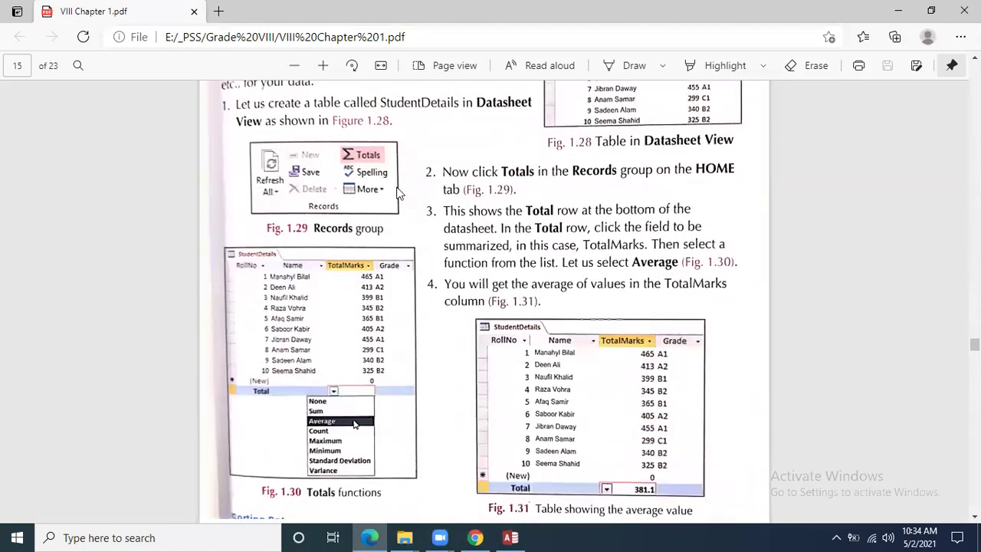
pyautogui.scroll(1, 433, 188)
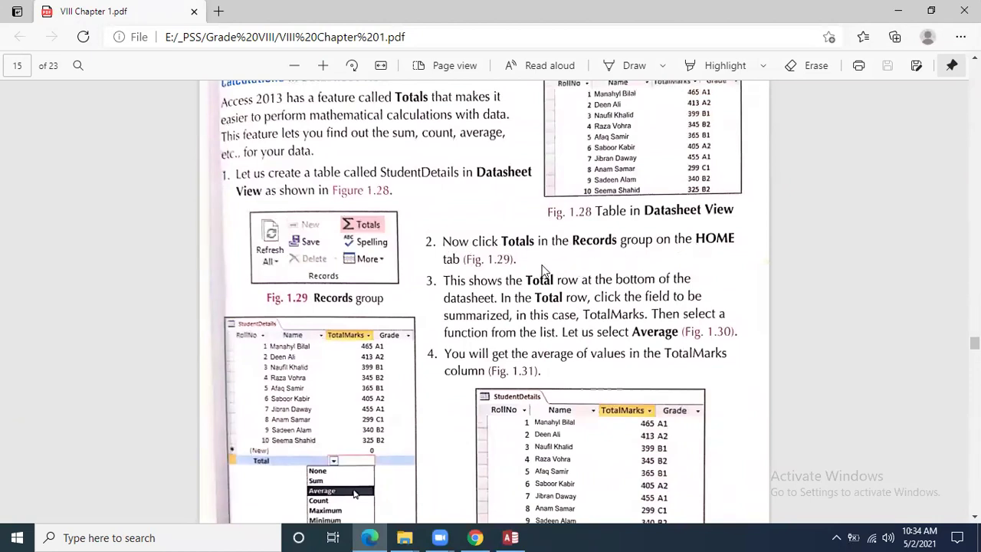
pyautogui.scroll(-5, 544, 269)
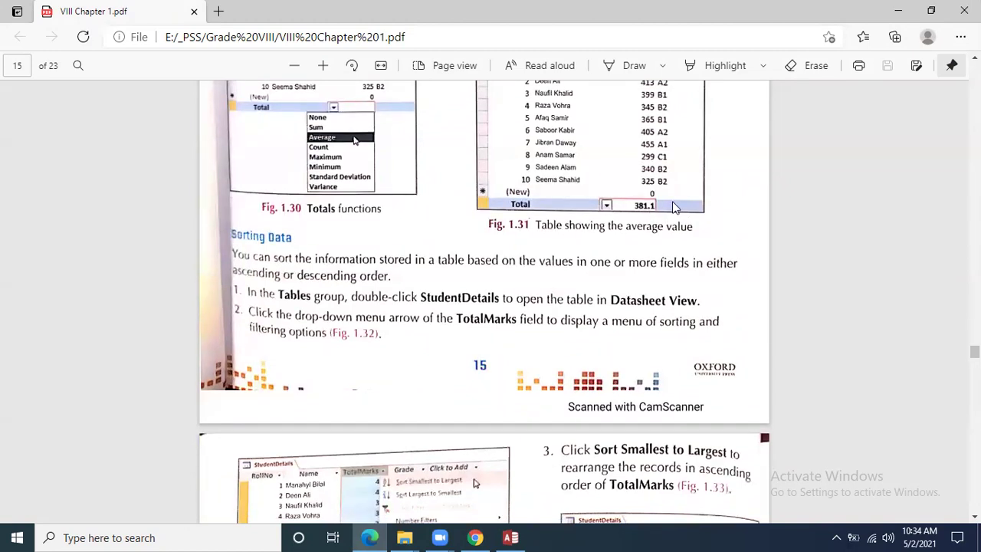
pyautogui.scroll(1, 674, 207)
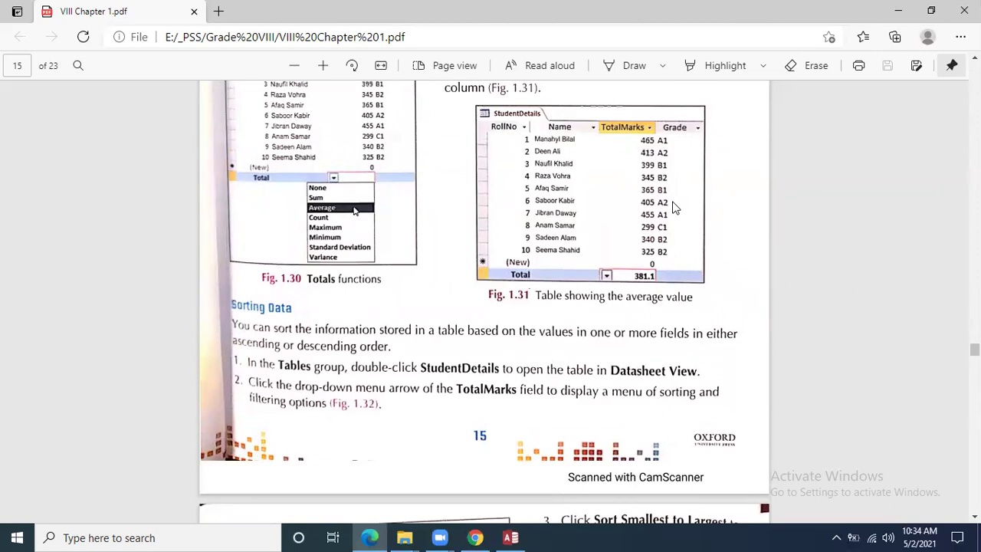
pyautogui.scroll(5, 675, 207)
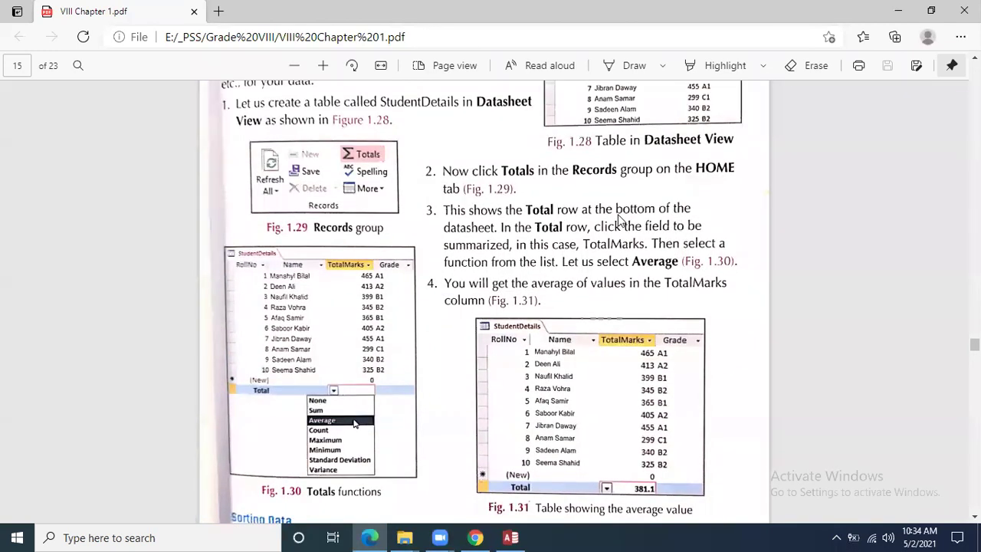
pyautogui.click(512, 536)
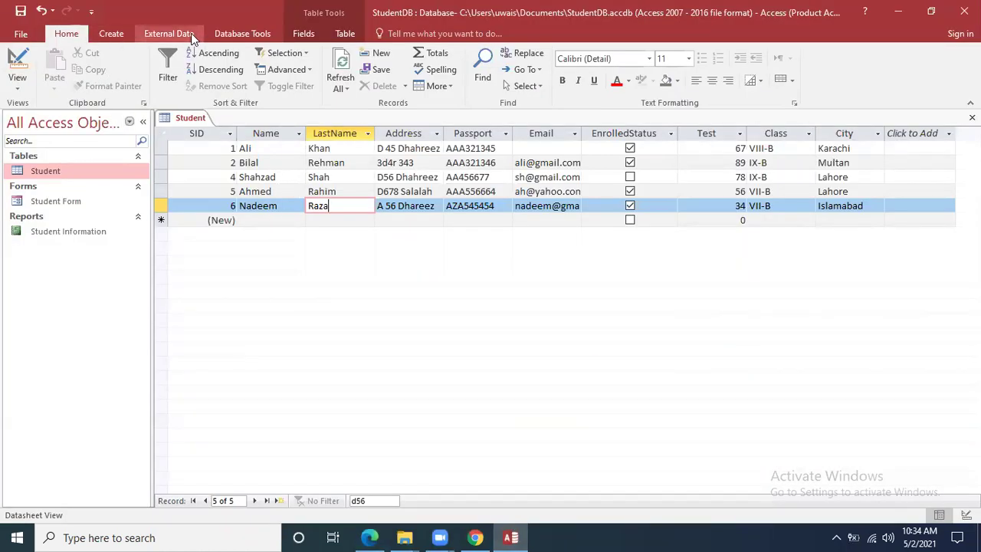
# Add a Total row beneath the Student table records
pyautogui.click(710, 129)
pyautogui.click(434, 53)
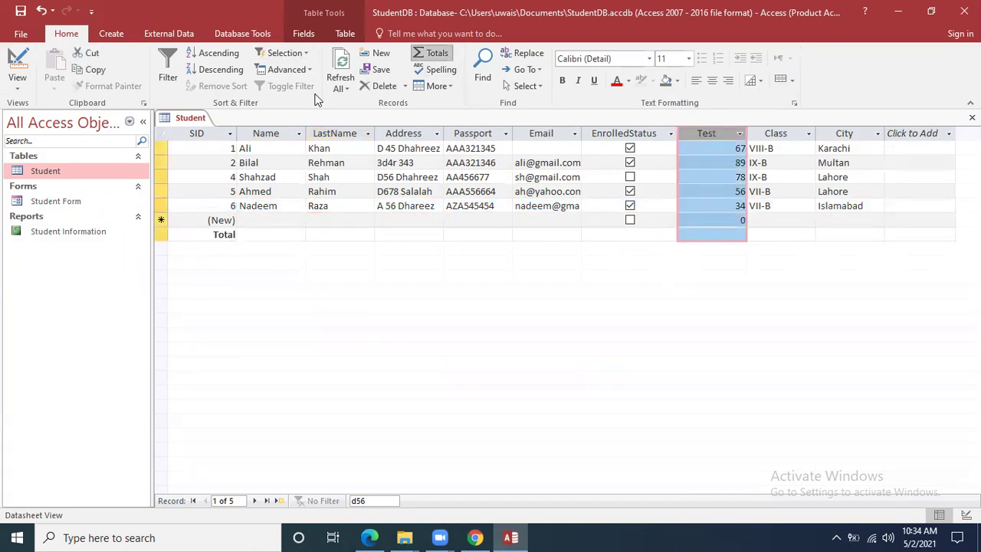
pyautogui.click(726, 234)
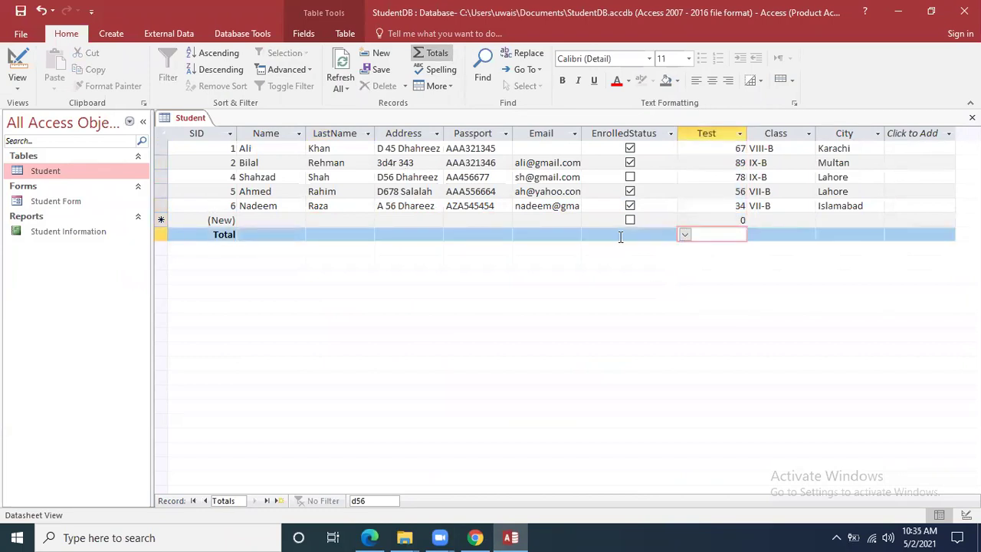
# Set the Test column's total to Sum, showing 324, after briefly trying Count
pyautogui.click(685, 235)
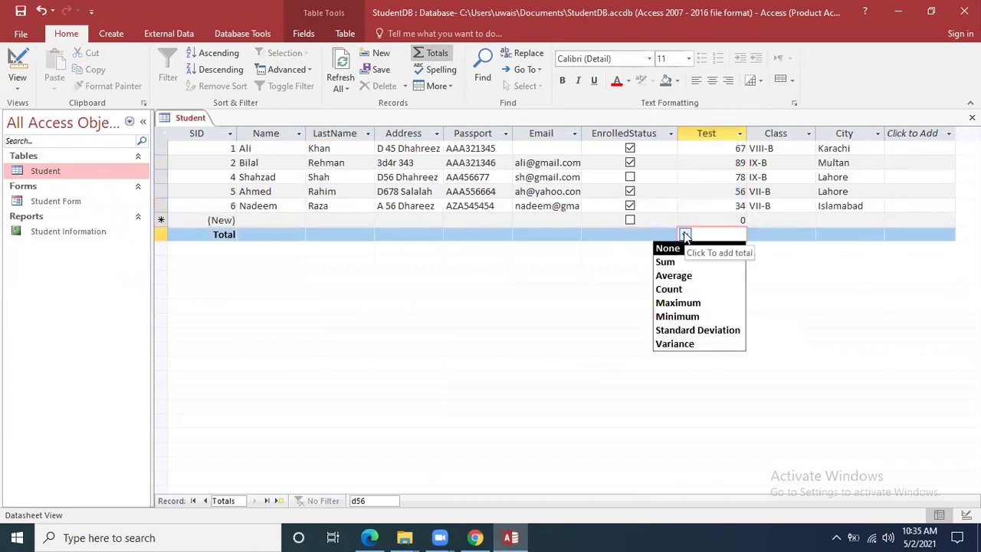
pyautogui.click(685, 235)
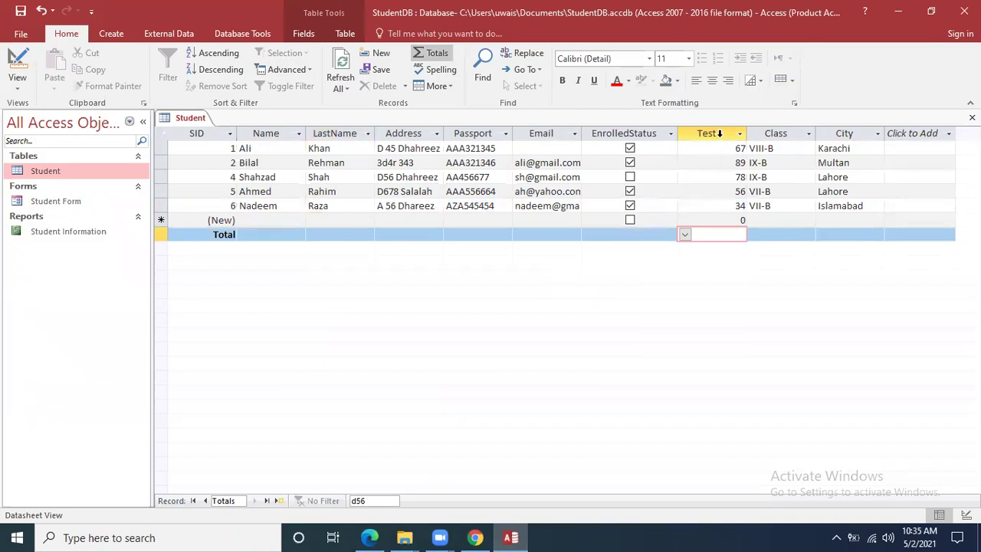
pyautogui.click(685, 234)
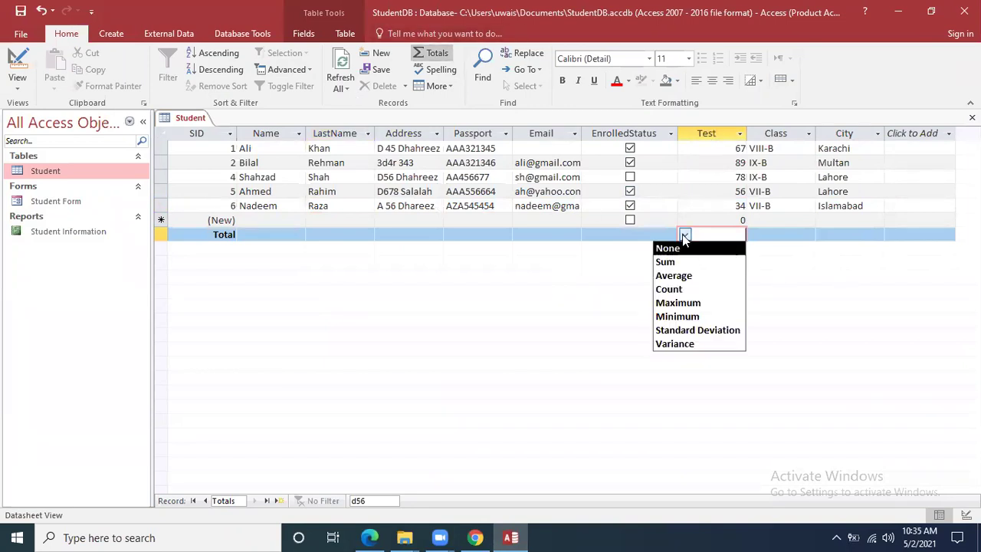
pyautogui.click(692, 291)
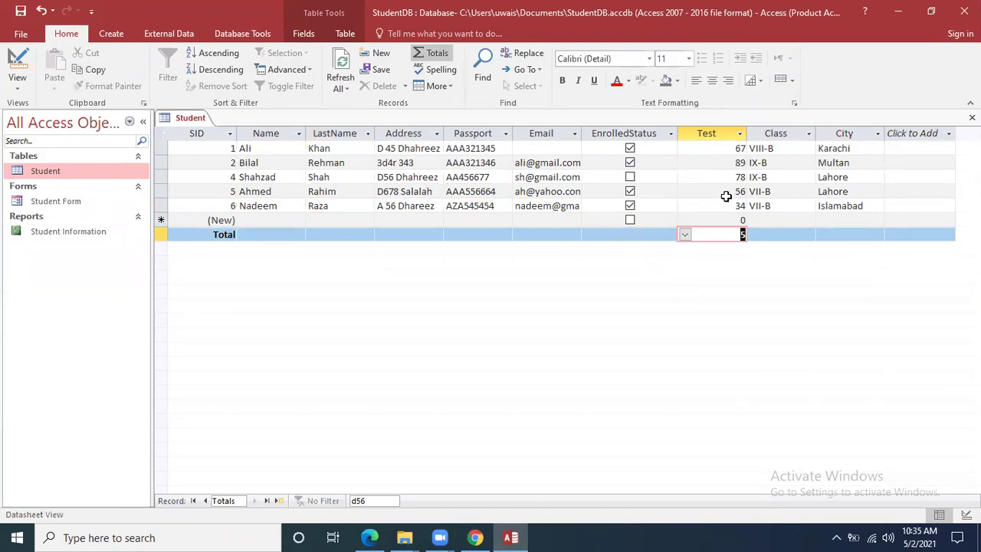
pyautogui.click(685, 235)
pyautogui.click(695, 263)
pyautogui.click(724, 230)
# Switch the Test total through Average (64.8) and Maximum (89), ending on Minimum (34)
pyautogui.click(684, 234)
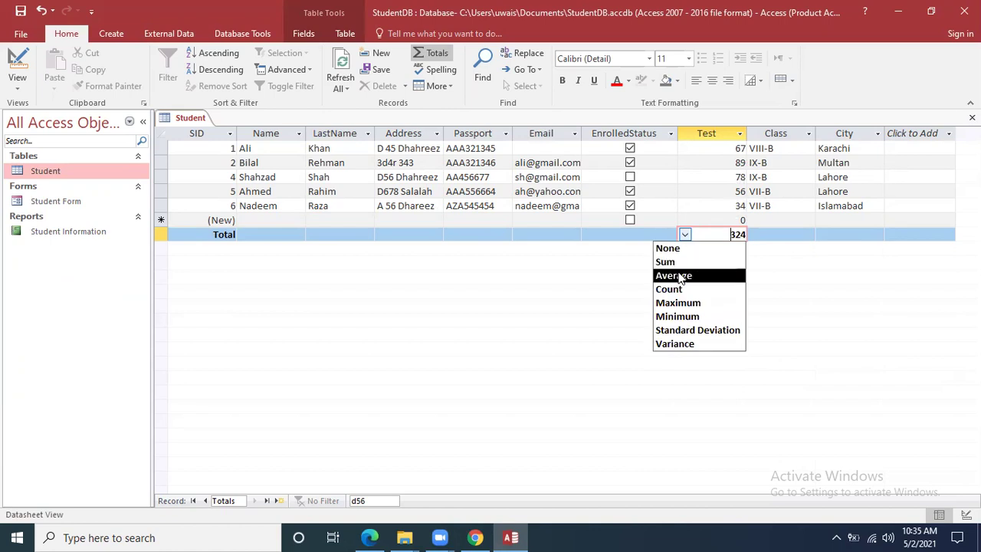
pyautogui.click(681, 278)
pyautogui.click(727, 232)
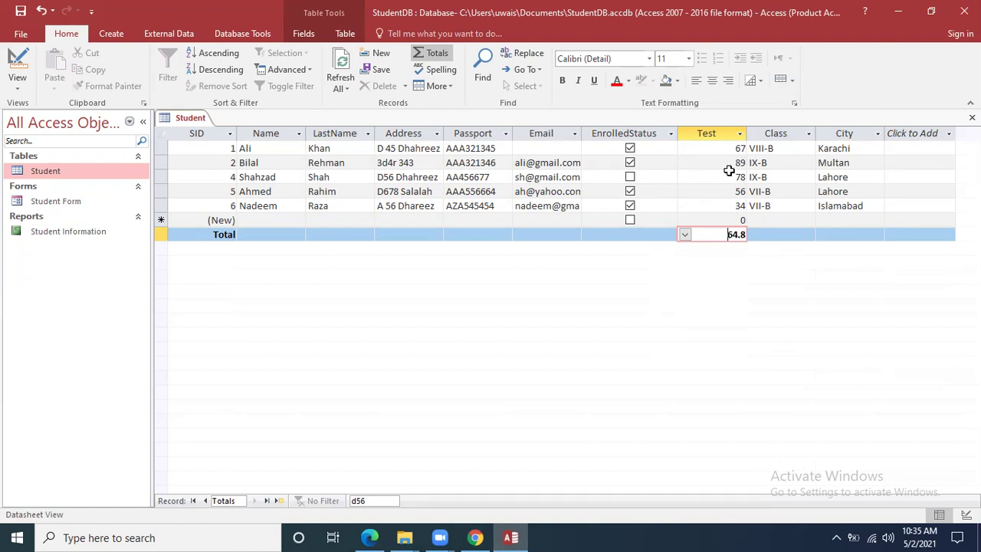
pyautogui.moveTo(728, 235); pyautogui.dragTo(742, 235)
pyautogui.click(685, 236)
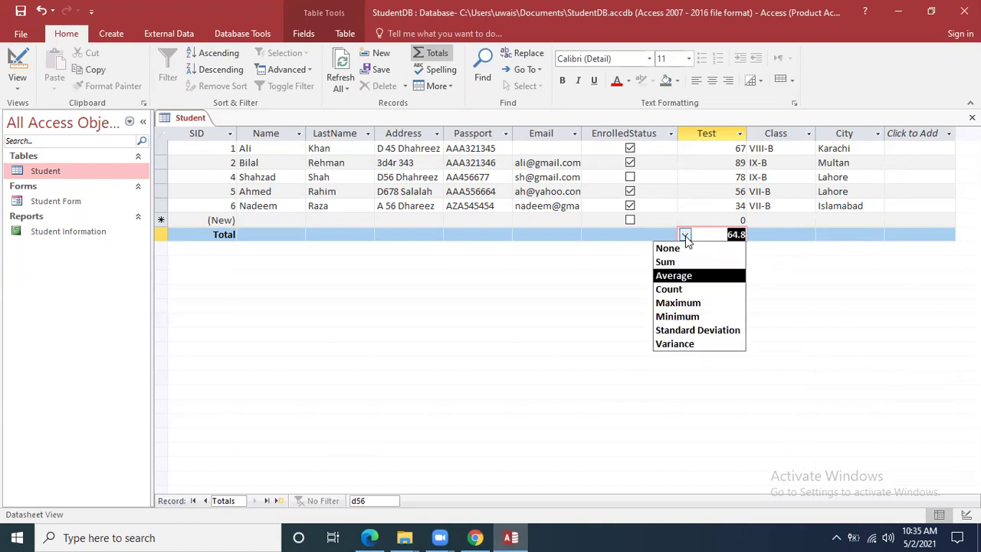
pyautogui.click(697, 305)
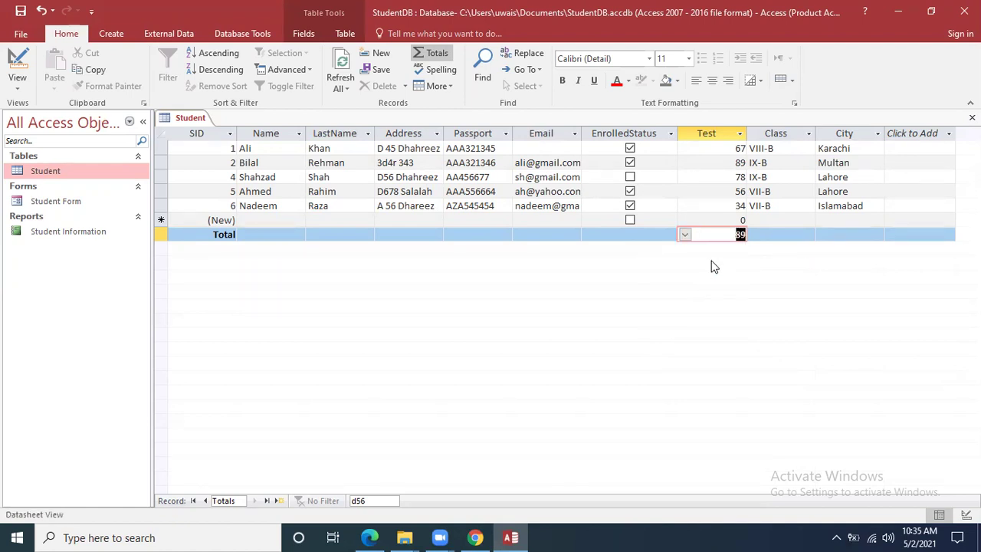
pyautogui.click(720, 231)
pyautogui.click(685, 235)
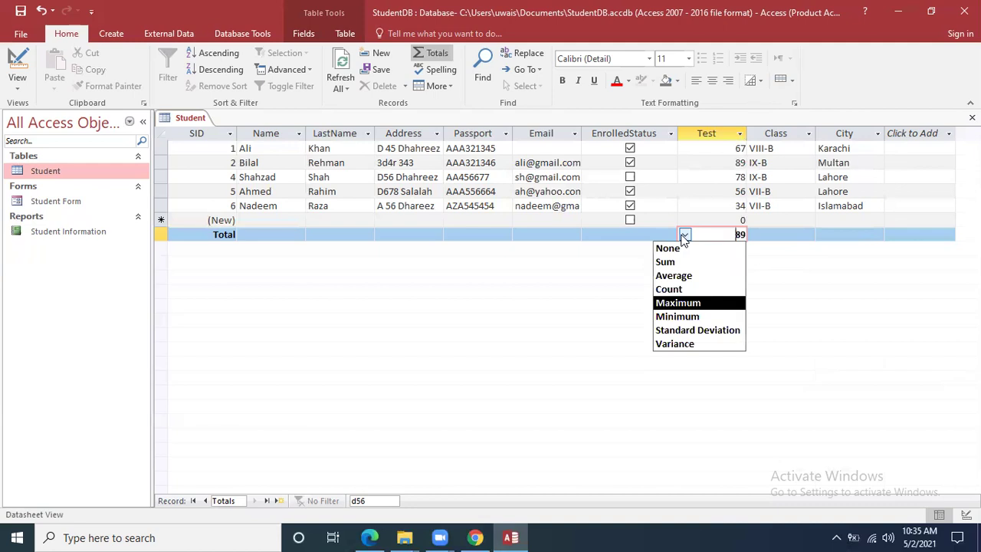
pyautogui.click(680, 312)
pyautogui.click(714, 233)
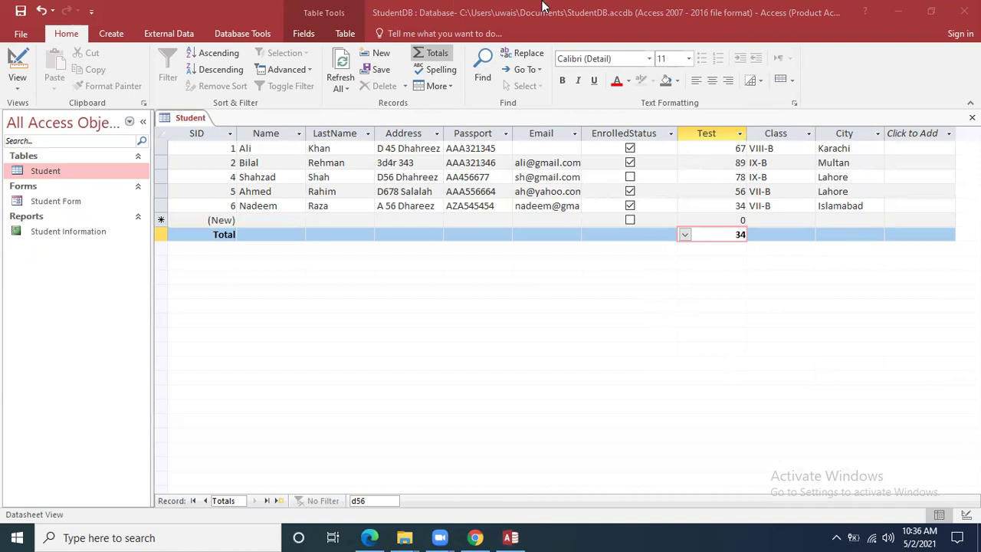
# Set the Name column's Total cell to Count so it shows 5, then return to the chapter PDF
pyautogui.click(685, 234)
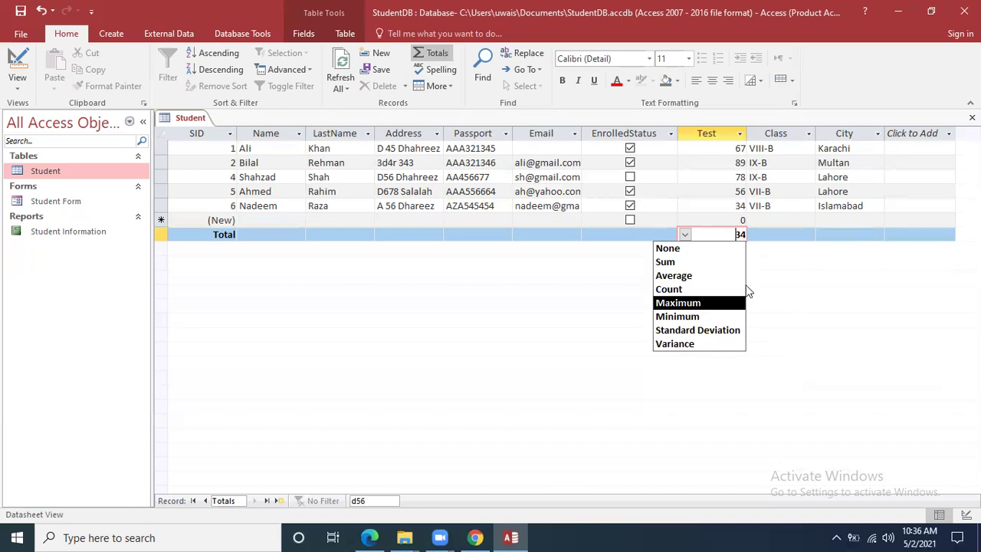
pyautogui.click(793, 305)
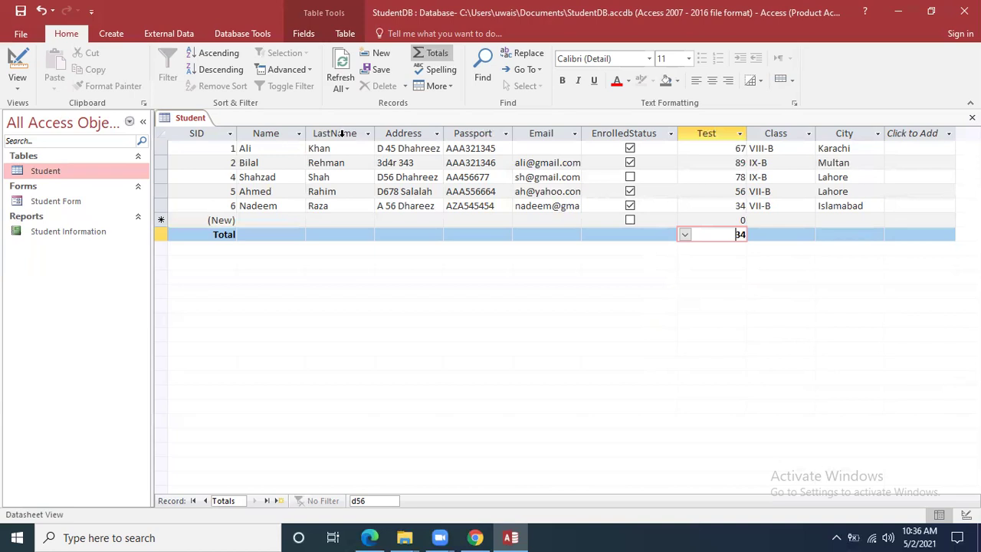
pyautogui.click(276, 133)
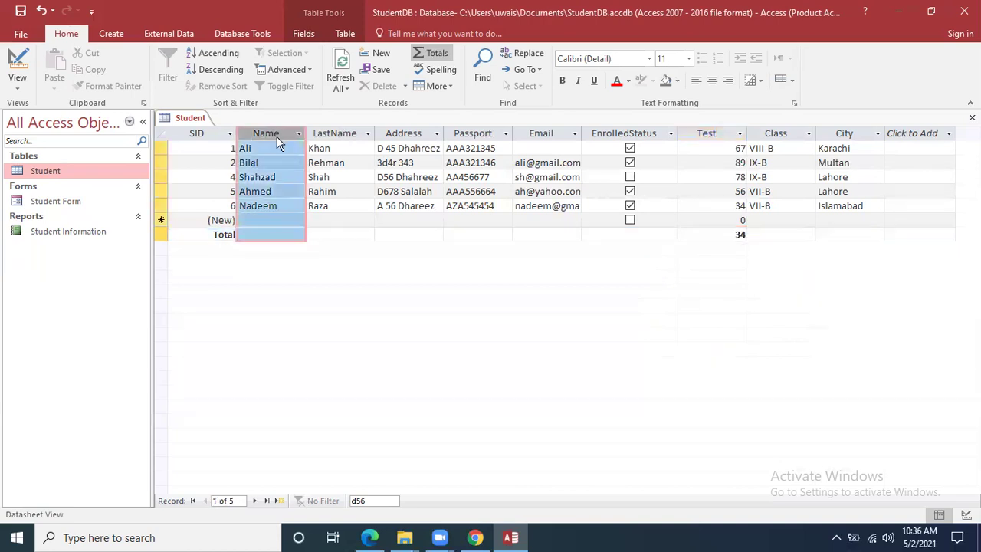
pyautogui.click(263, 234)
pyautogui.click(264, 235)
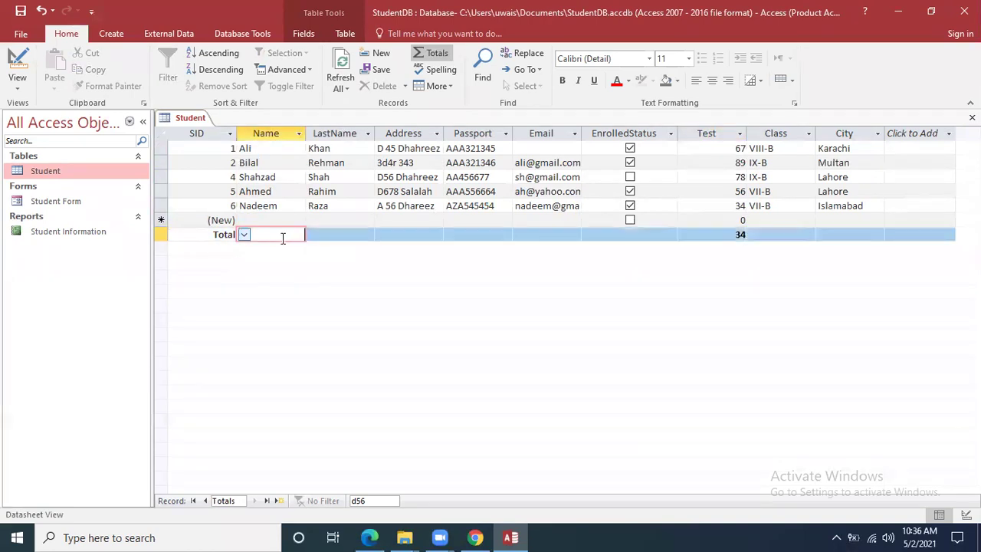
pyautogui.click(244, 235)
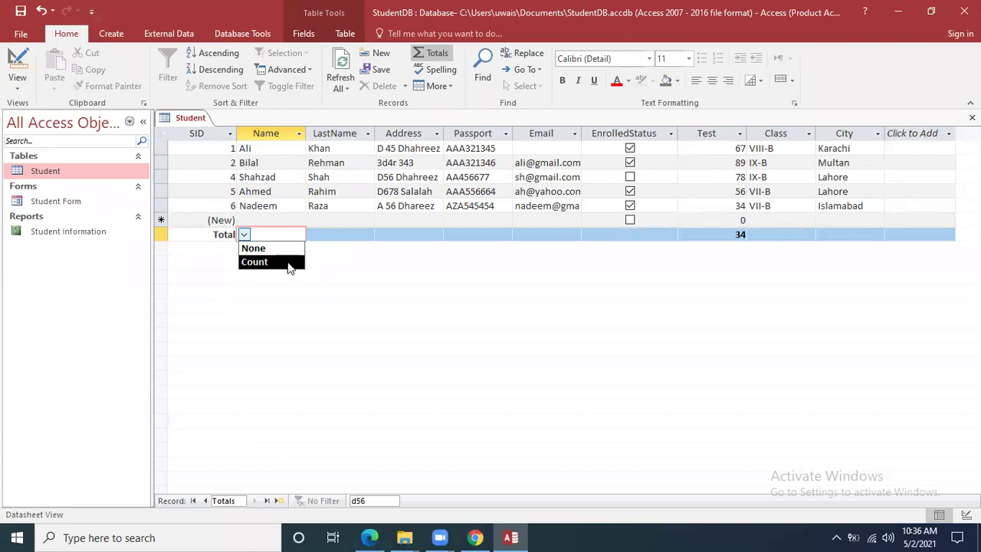
pyautogui.click(289, 262)
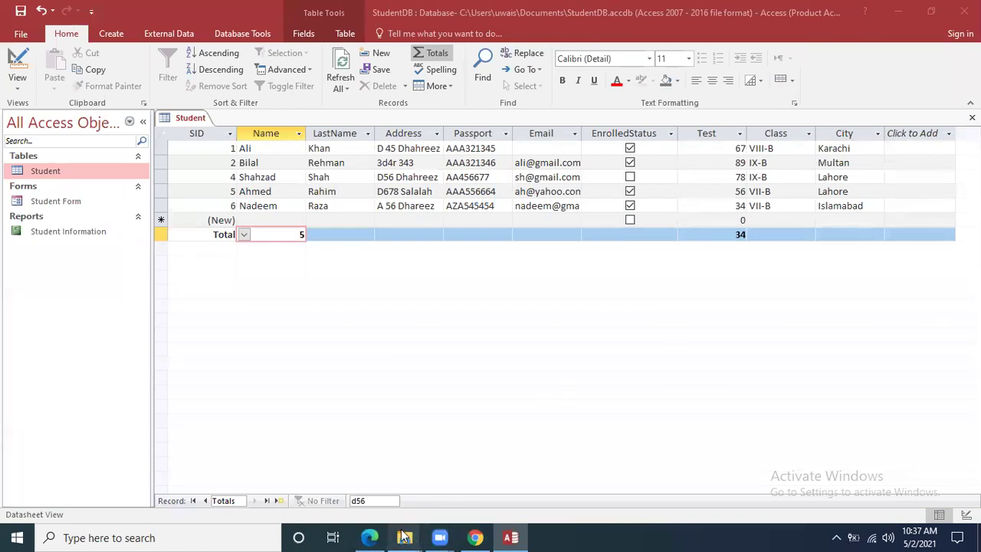
pyautogui.click(371, 537)
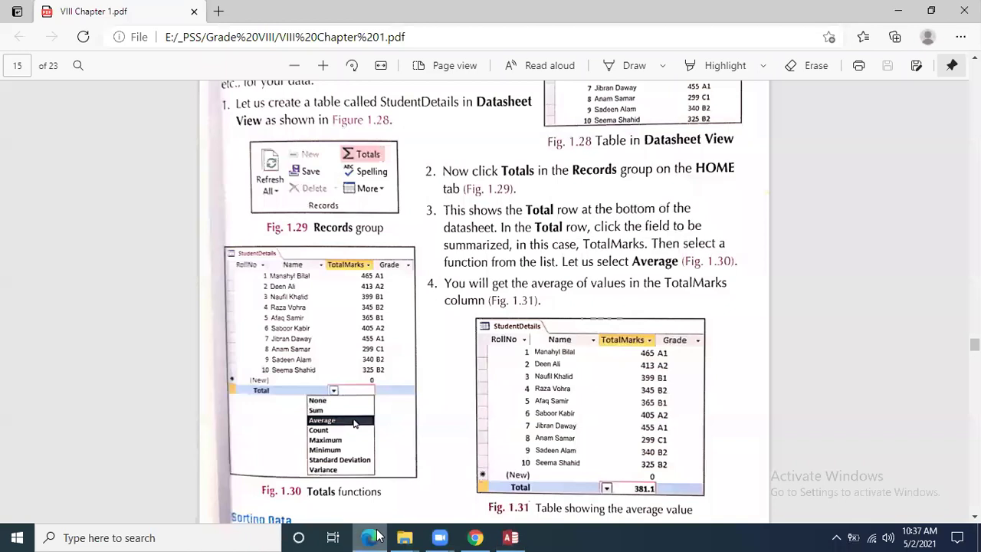
# Open the Classwork page of the VIII-B PSS Computer Science class in Google Classroom
pyautogui.click(475, 537)
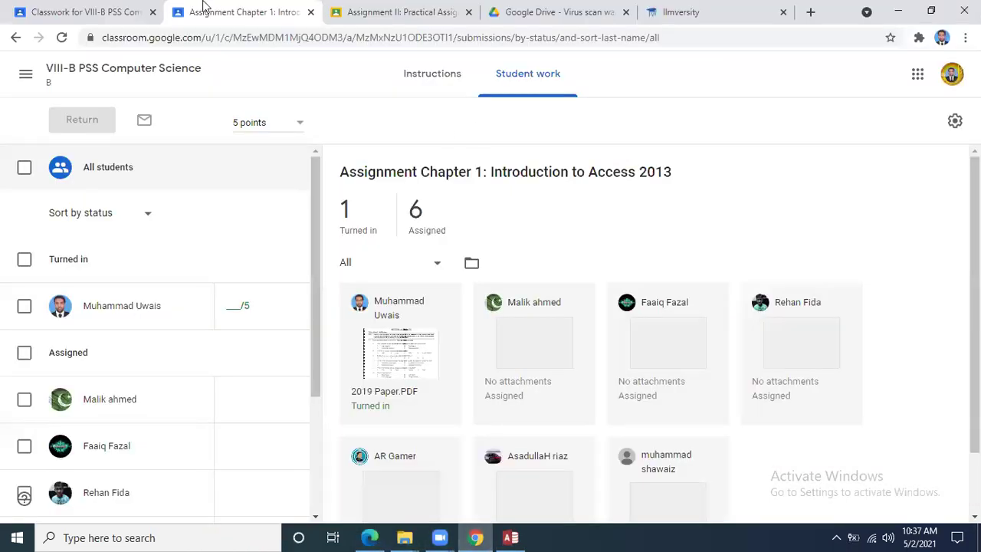
pyautogui.click(361, 9)
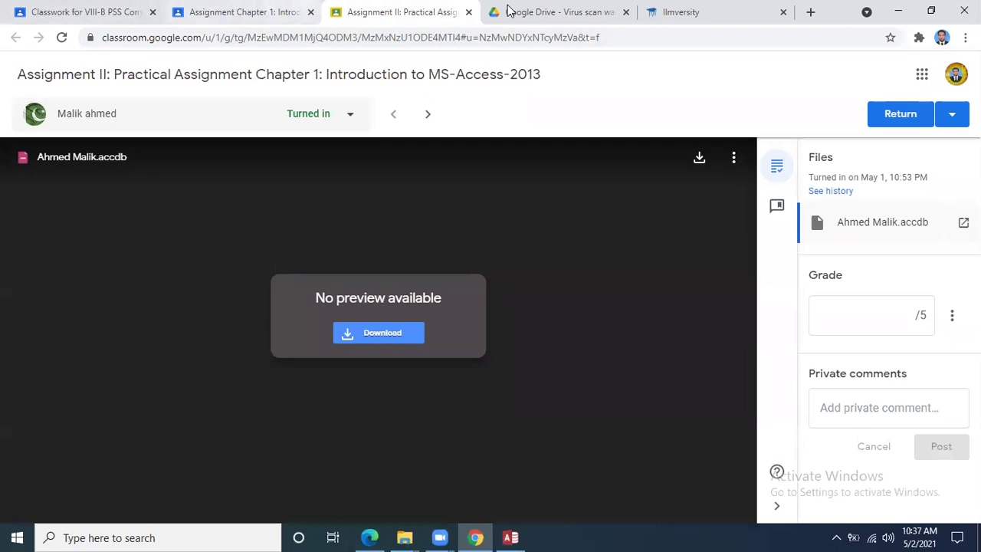
pyautogui.click(225, 9)
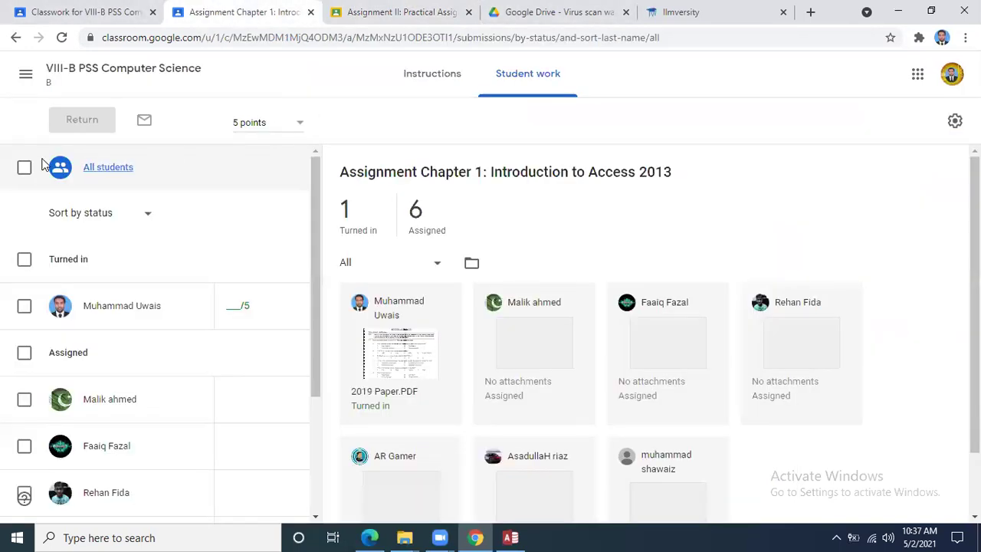
pyautogui.click(112, 71)
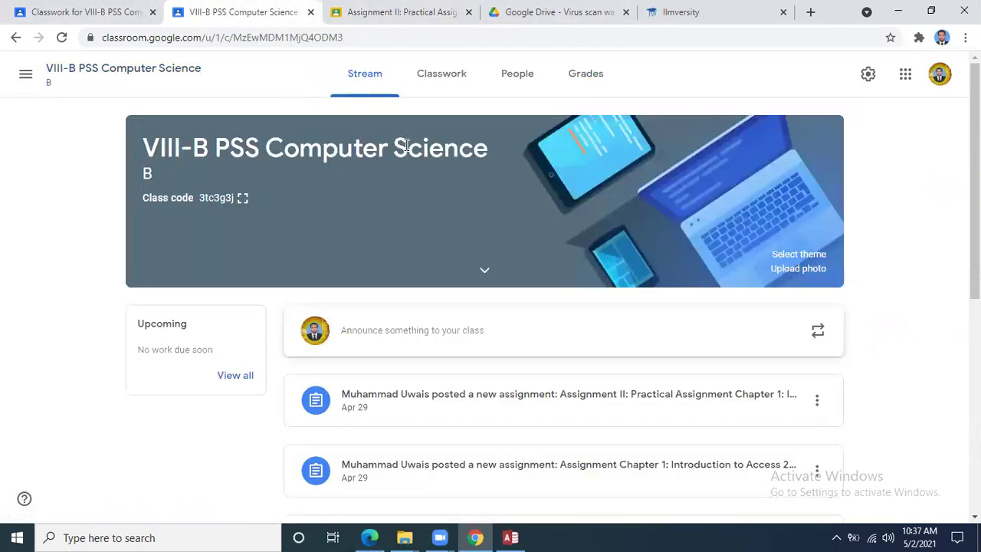
pyautogui.click(462, 82)
pyautogui.scroll(1, 563, 176)
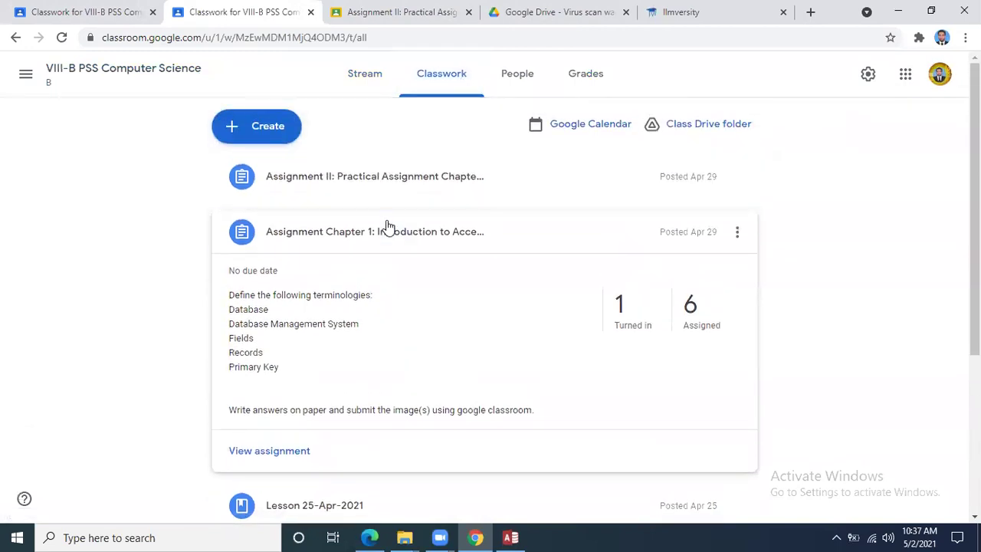
pyautogui.click(386, 224)
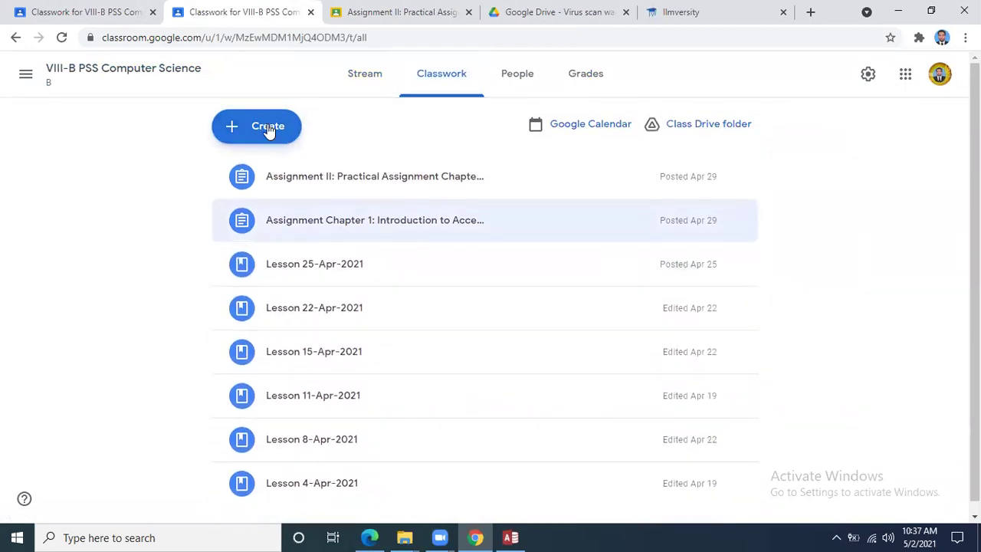
# Check late April 2021 dates in the taskbar calendar
pyautogui.click(916, 536)
pyautogui.press('Right')
pyautogui.press('Right')
pyautogui.press('Right')
pyautogui.press('Right')
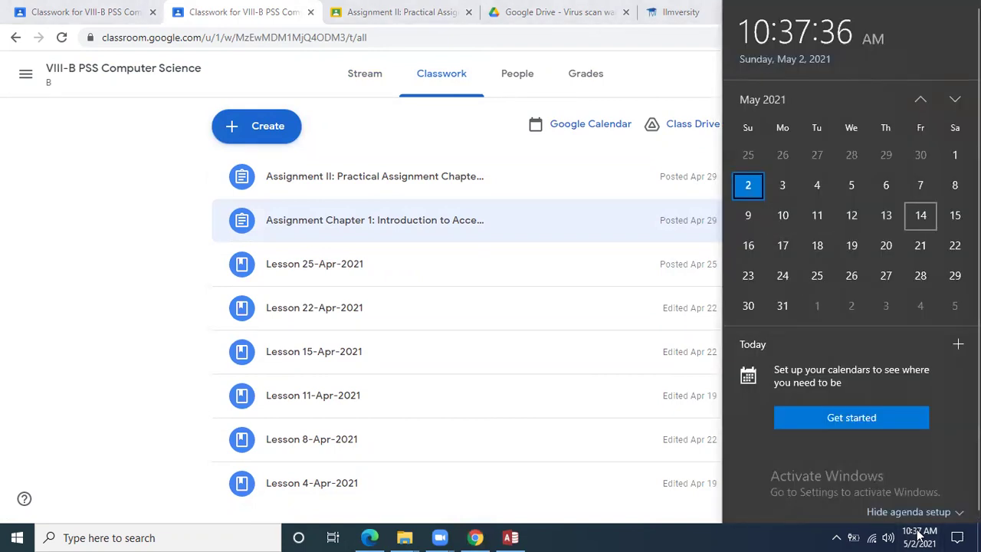
pyautogui.press('pageup')
pyautogui.press('Down')
pyautogui.press('Down')
pyautogui.press('Left')
pyautogui.press('Left')
pyautogui.press('Left')
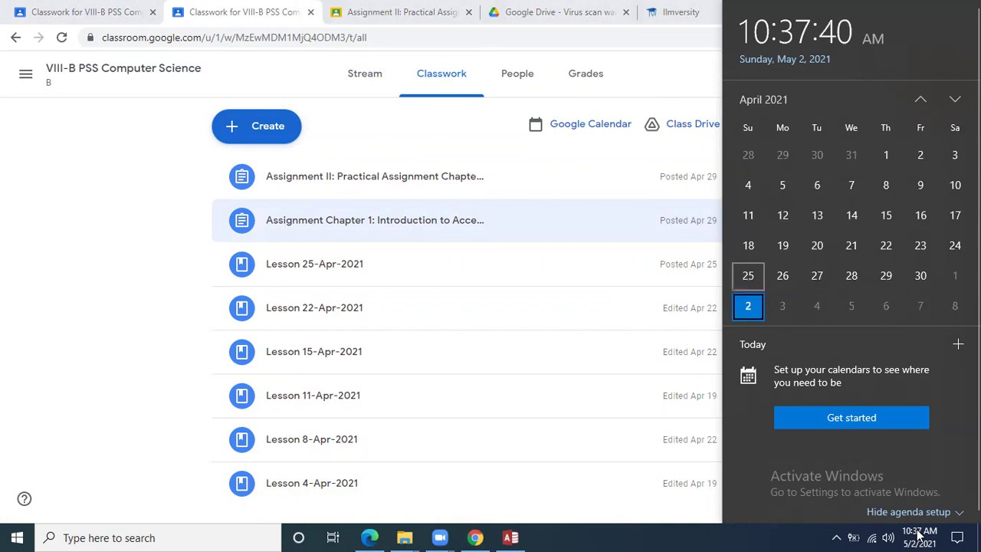
pyautogui.press('End')
pyautogui.press('Left')
pyautogui.press('Left')
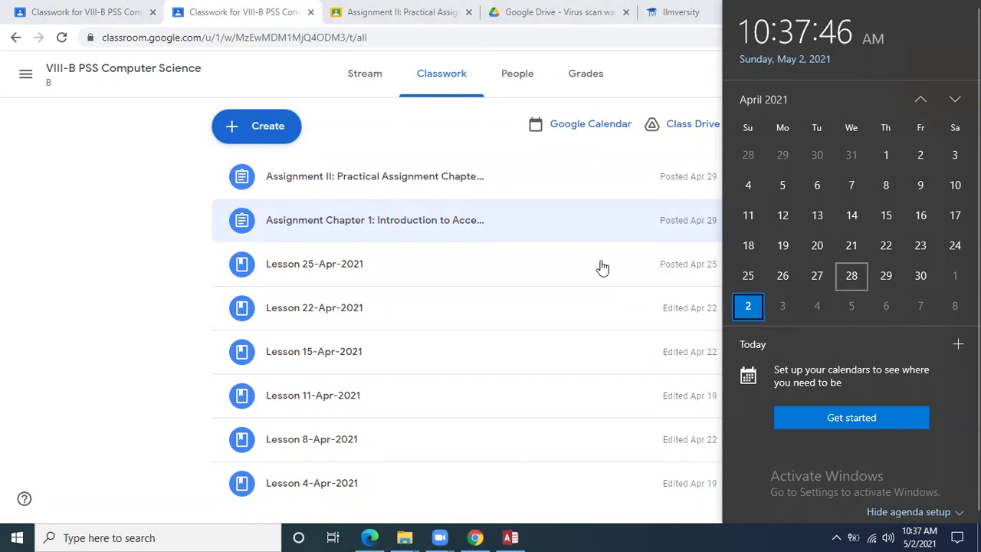
# Reuse the Lesson 25-Apr-2021 post and retitle it Lesson 29-Apr-2021
pyautogui.click(294, 130)
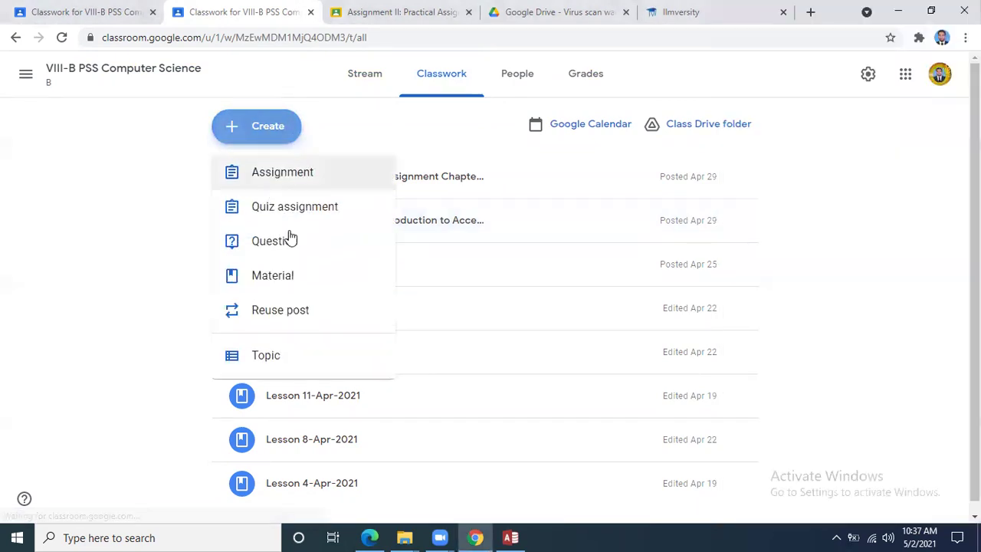
pyautogui.click(284, 311)
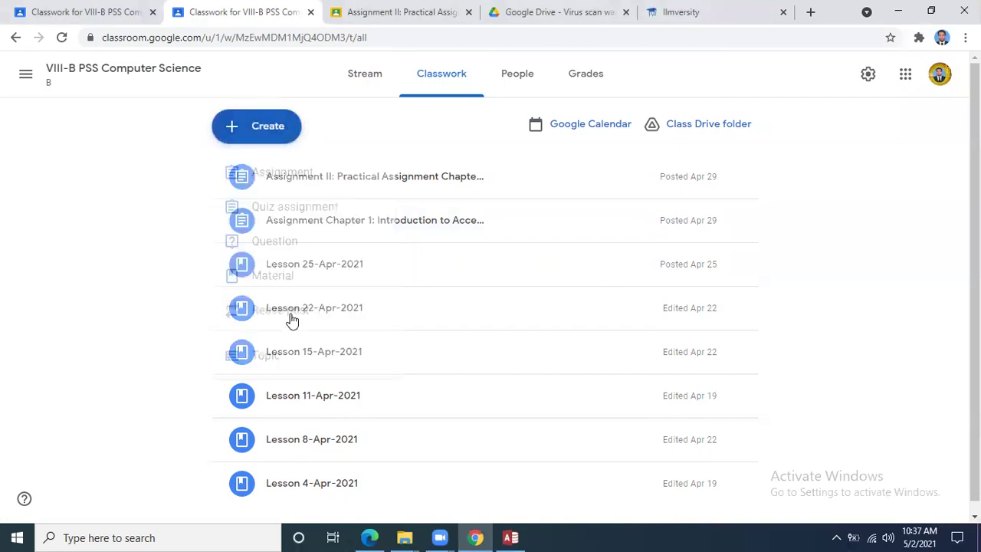
pyautogui.click(345, 200)
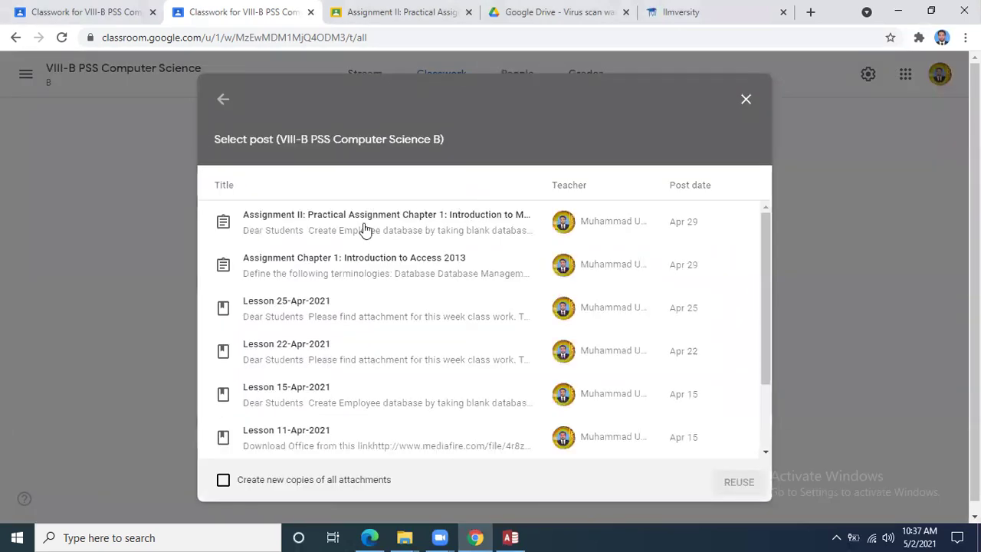
pyautogui.click(317, 312)
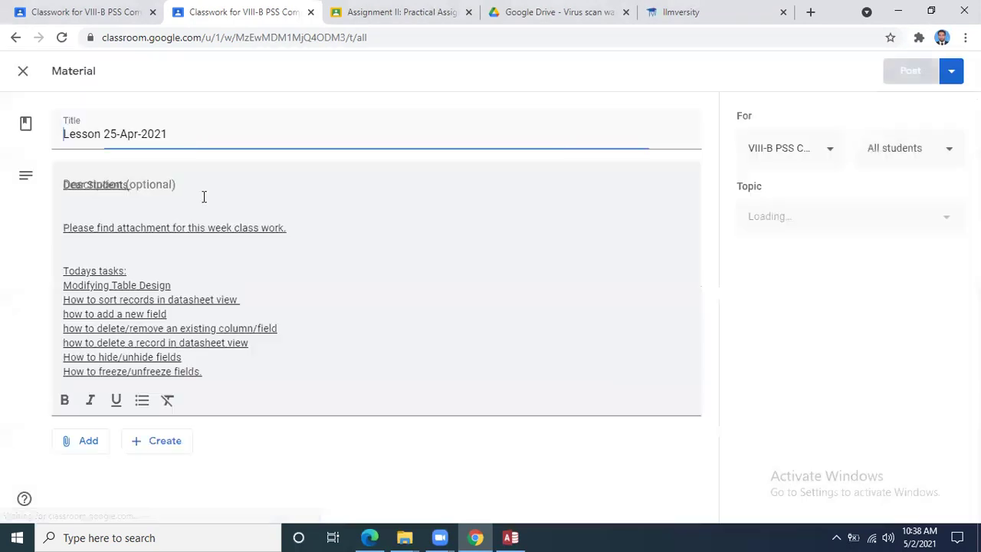
pyautogui.click(117, 135)
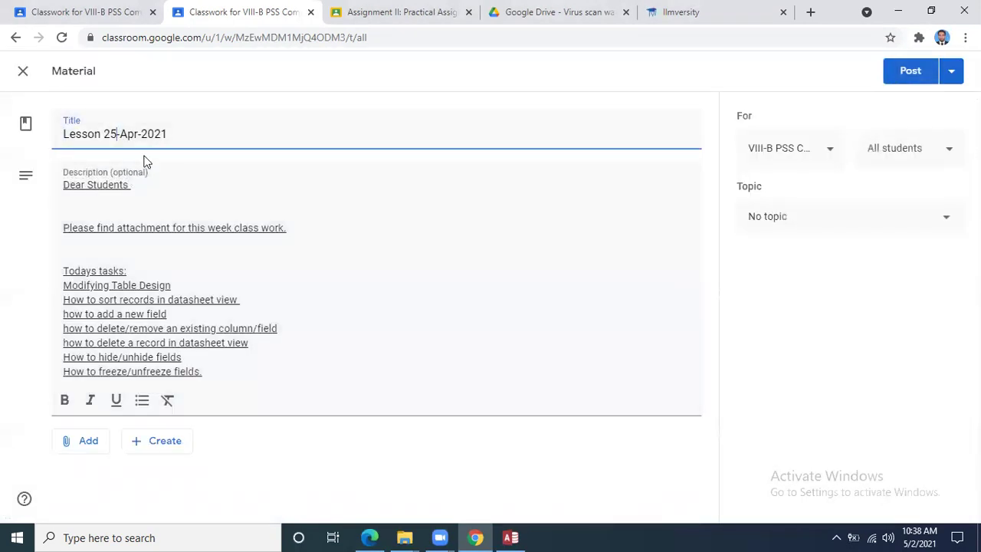
pyautogui.press('BackSpace')
pyautogui.write('9')
# Replace the task list with 'Explanation of google classroom' and post the material
pyautogui.moveTo(206, 376); pyautogui.dragTo(66, 242)
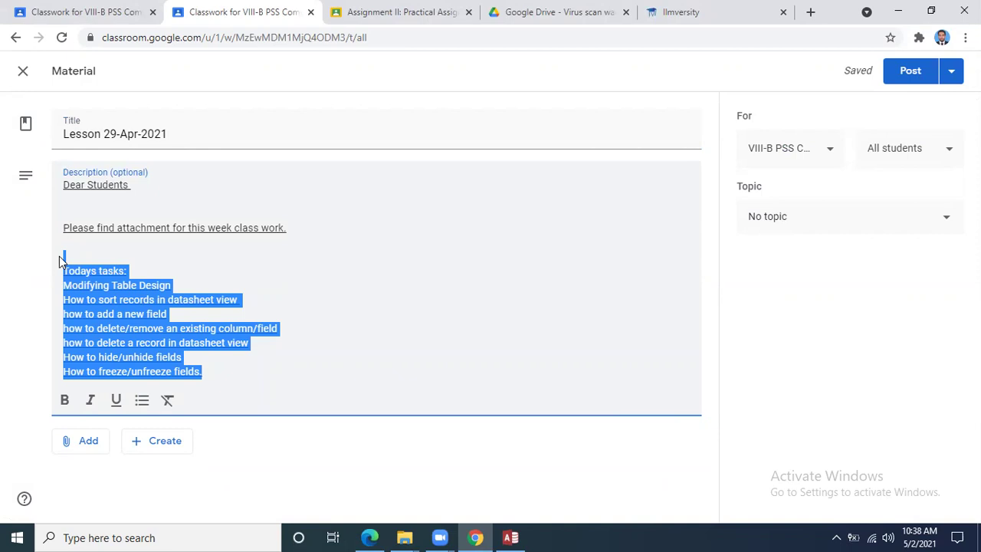
pyautogui.write('Expla')
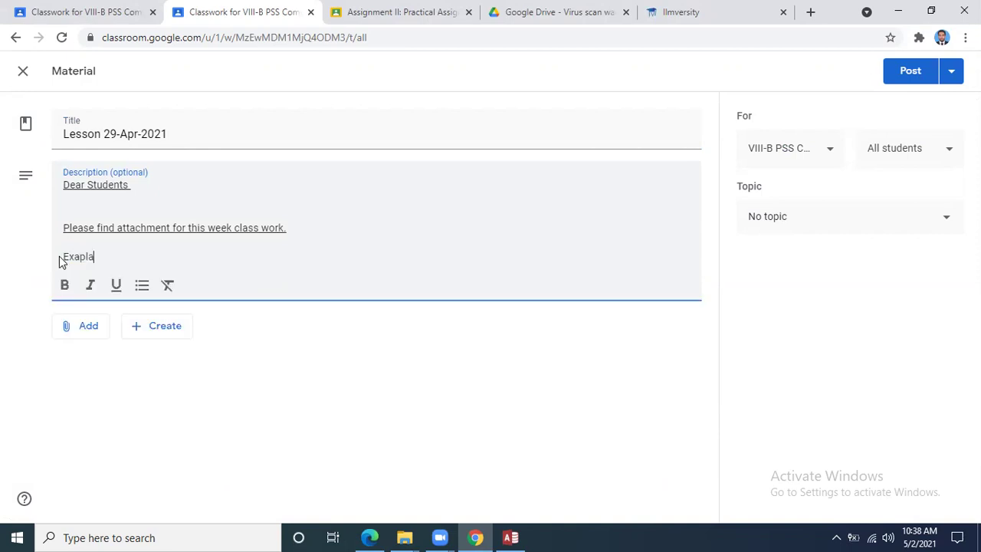
pyautogui.press('BackSpace')
pyautogui.press('BackSpace')
pyautogui.press('BackSpace')
pyautogui.write('pa')
pyautogui.press('BackSpace')
pyautogui.write('al')
pyautogui.press('BackSpace')
pyautogui.press('BackSpace')
pyautogui.write('lanatio')
pyautogui.write('n of google')
pyautogui.write(' call')
pyautogui.write('lass')
pyautogui.press('BackSpace')
pyautogui.press('BackSpace')
pyautogui.press('BackSpace')
pyautogui.write('kssroom')
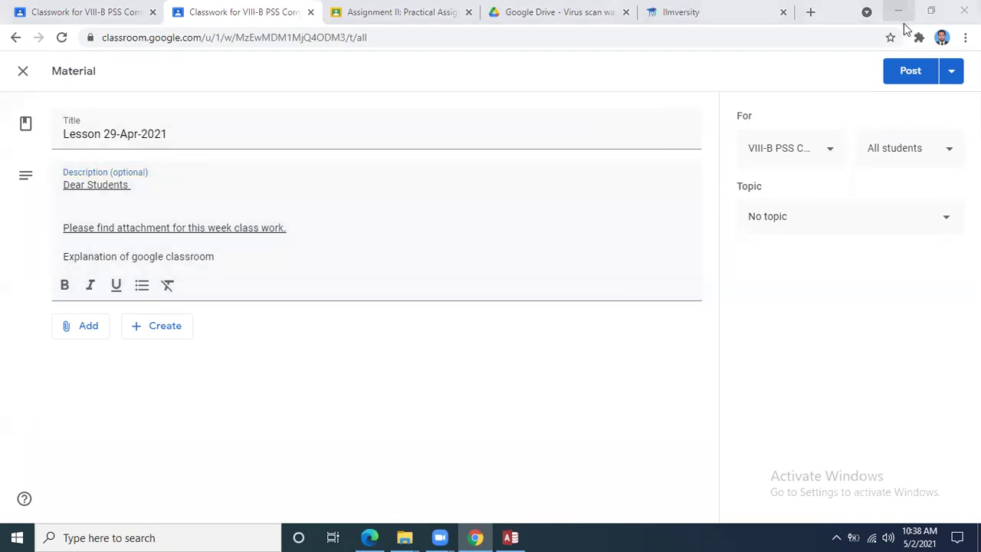
pyautogui.click(912, 71)
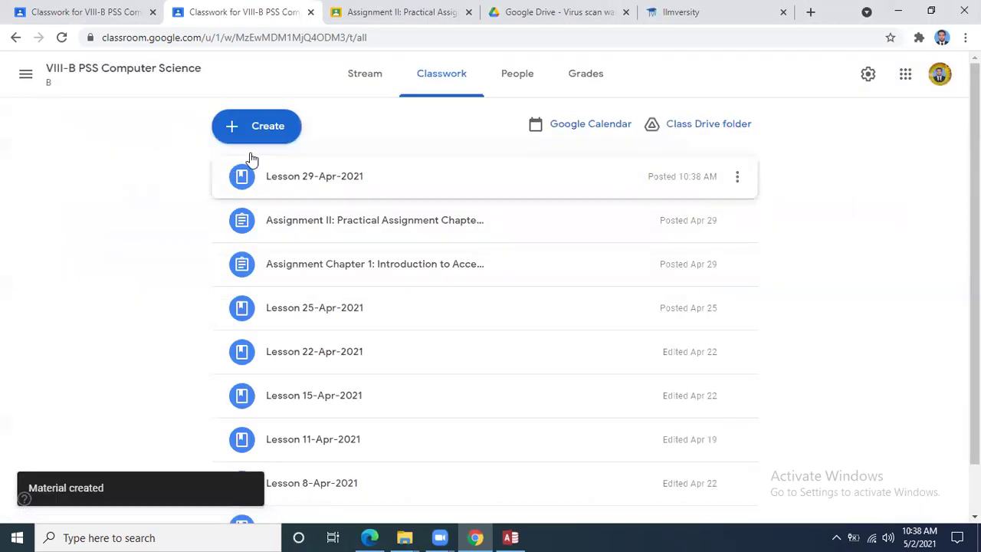
# Reuse the Lesson 25-Apr-2021 post and retitle it Lesson 2-May-2021
pyautogui.click(283, 127)
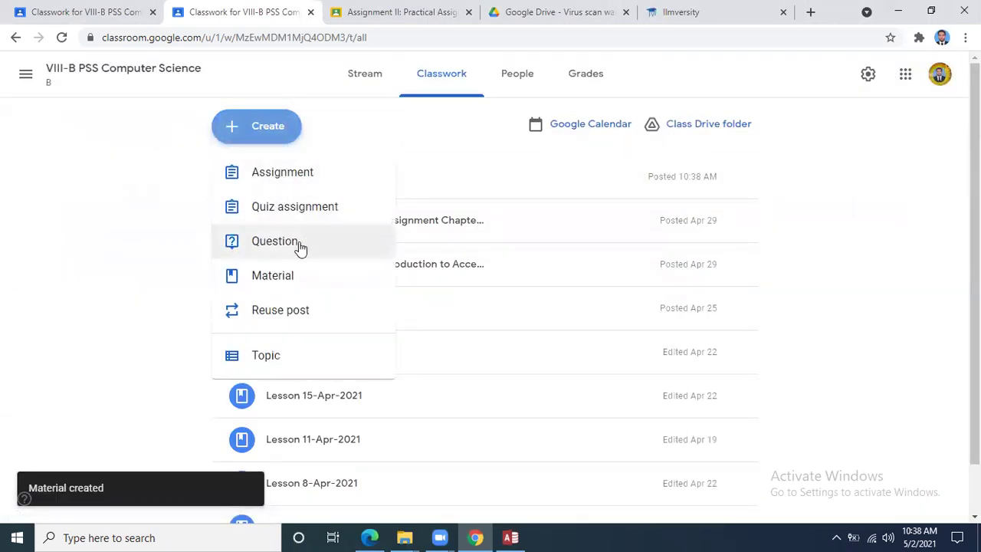
pyautogui.click(300, 315)
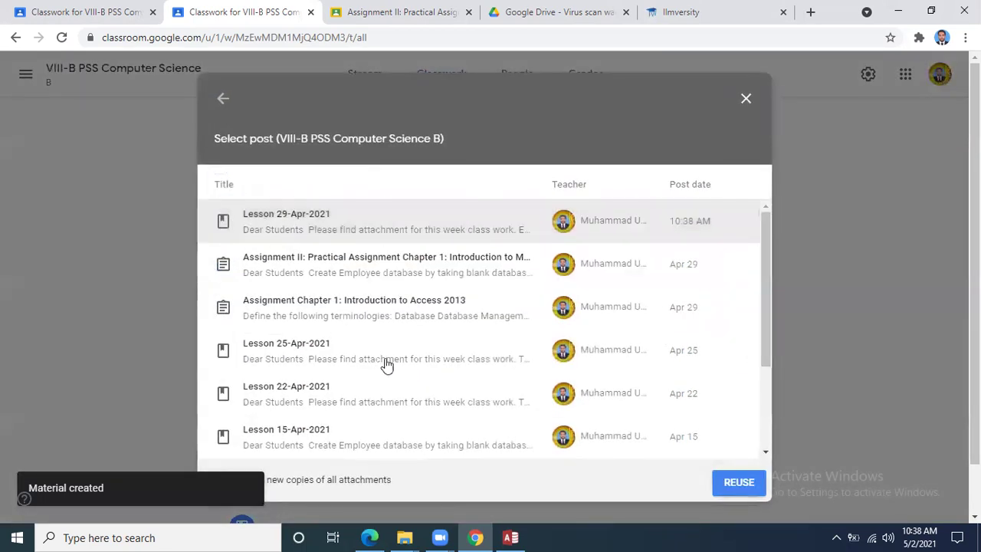
pyautogui.click(346, 351)
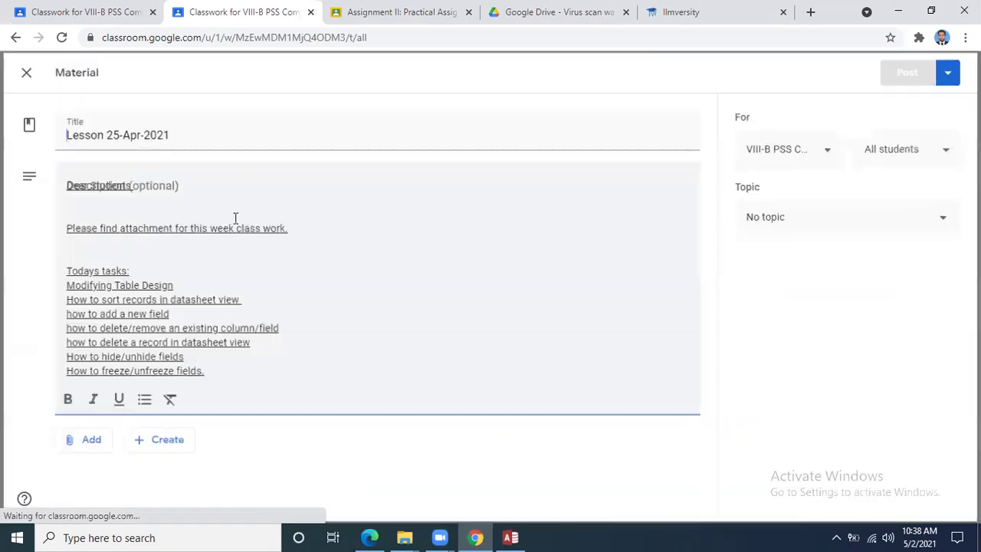
pyautogui.click(118, 134)
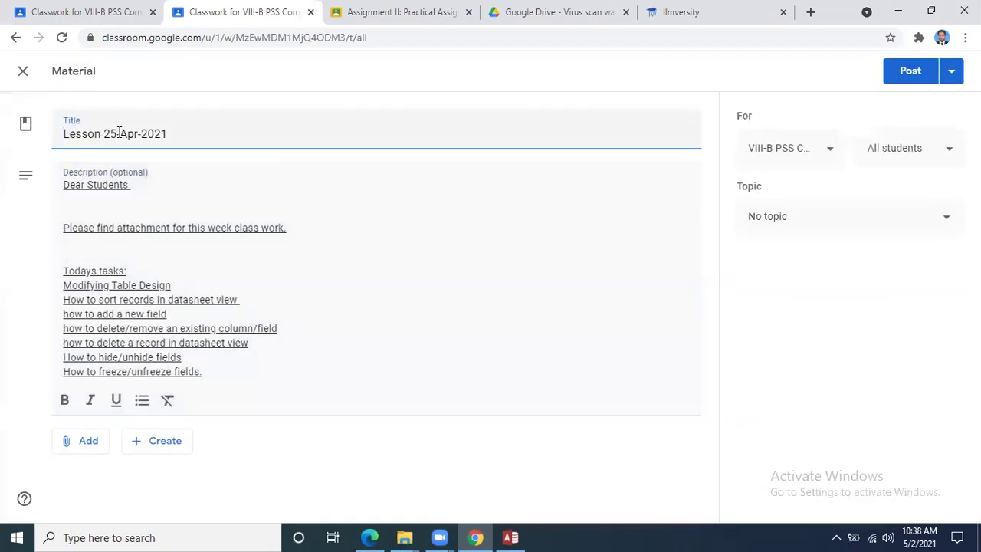
pyautogui.press('BackSpace')
pyautogui.press('BackSpace')
pyautogui.write('2')
pyautogui.press('Right')
pyautogui.press('Right')
pyautogui.press('Right')
pyautogui.press('Right')
pyautogui.press('BackSpace')
pyautogui.press('BackSpace')
pyautogui.press('BackSpace')
pyautogui.write('May')
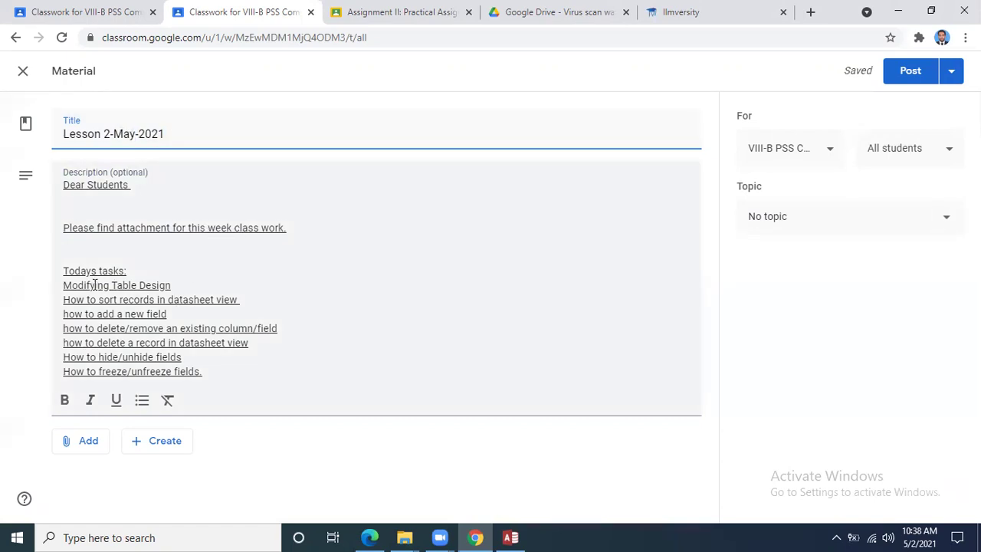
# Replace the old tasks with Total functions, Search, Filter and Sorting, then post it
pyautogui.moveTo(62, 285); pyautogui.dragTo(219, 368)
pyautogui.press('Delete')
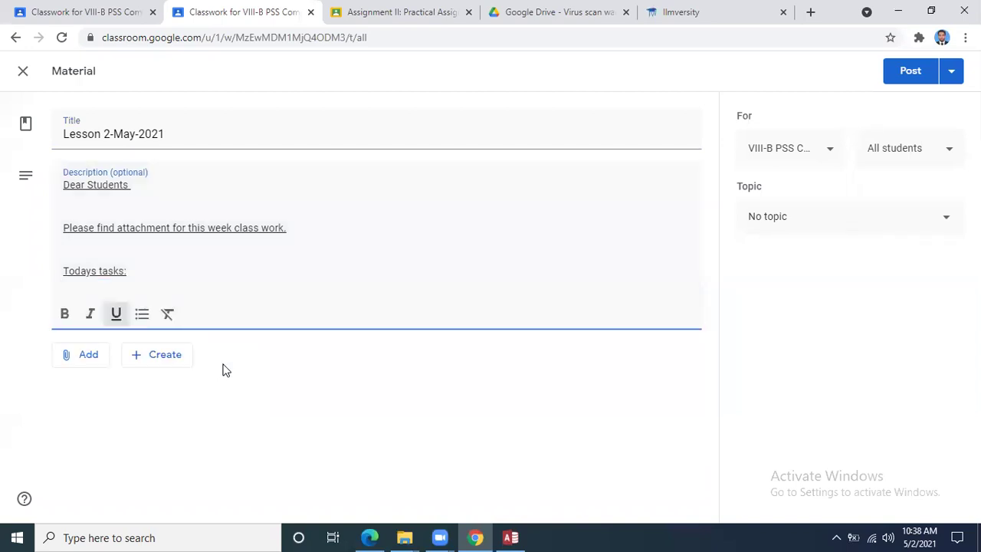
pyautogui.write('Totalin')
pyautogui.write(' functions')
pyautogui.press('Return')
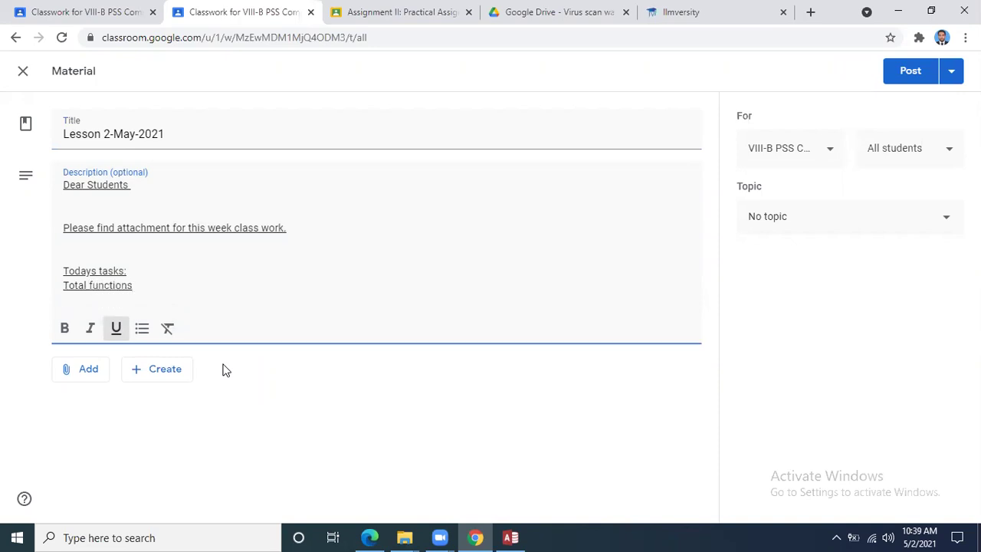
pyautogui.write('Search')
pyautogui.press('Return')
pyautogui.write('Filted')
pyautogui.press('BackSpace')
pyautogui.press('BackSpace')
pyautogui.press('BackSpace')
pyautogui.write('ter')
pyautogui.press('Return')
pyautogui.write('Sorting')
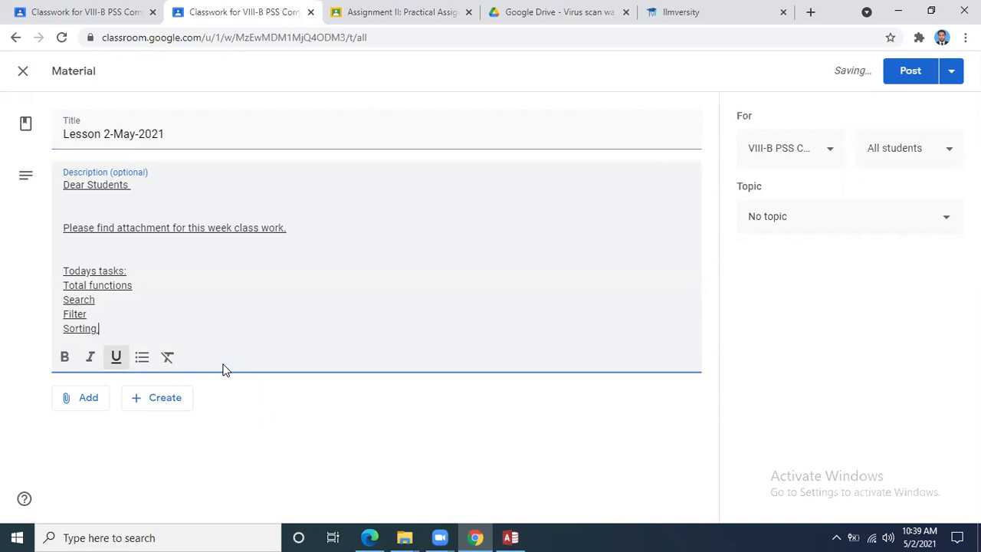
pyautogui.press('BackSpace')
pyautogui.click(910, 72)
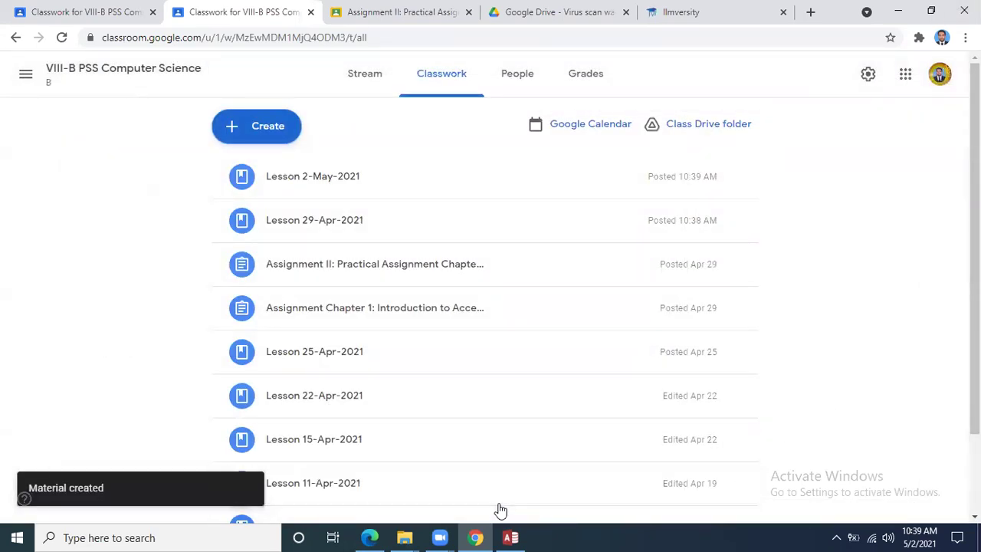
# Scroll the Chapter 1 PDF from page 15 to 23, stopping at page 22's Number Filters exercises
pyautogui.click(367, 536)
pyautogui.scroll(-5, 405, 296)
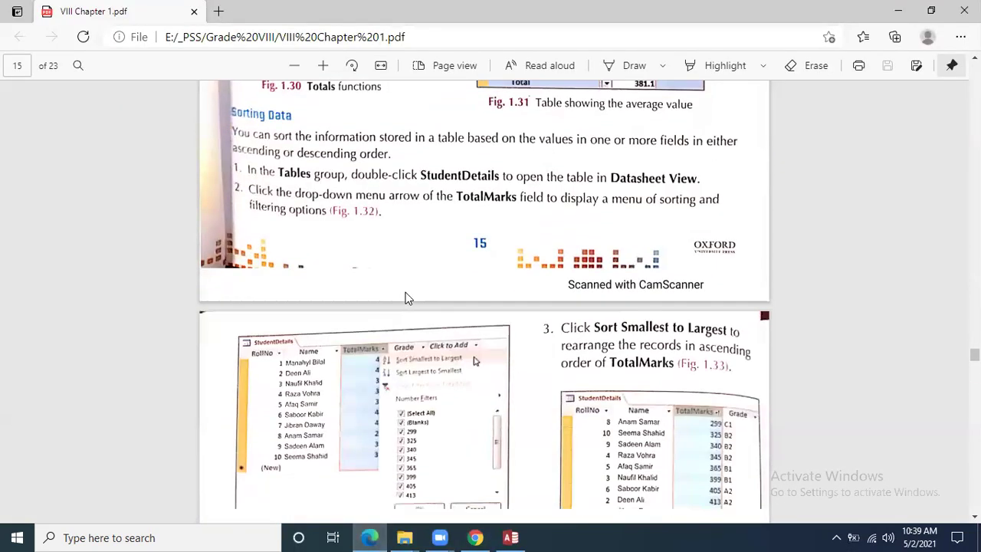
pyautogui.scroll(-10, 405, 295)
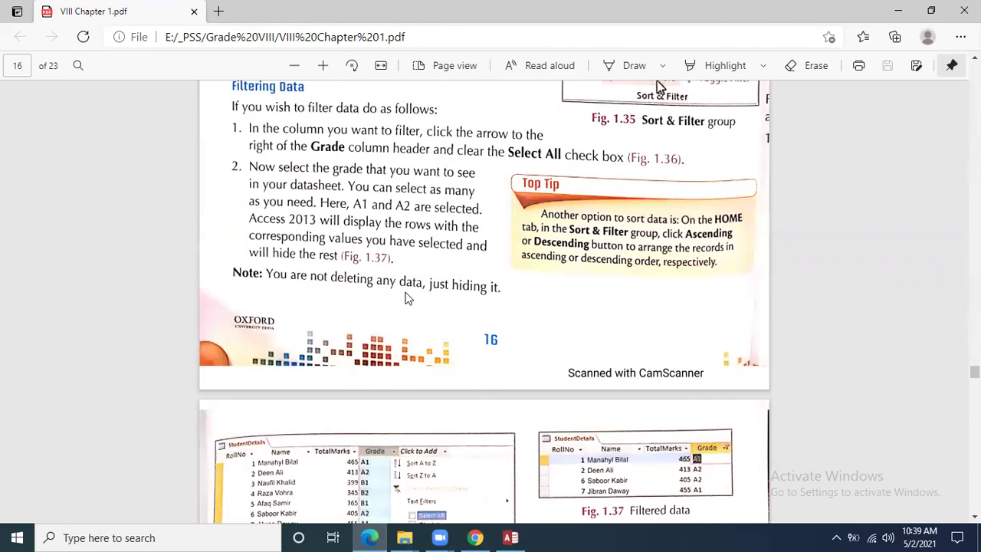
pyautogui.scroll(-15, 405, 294)
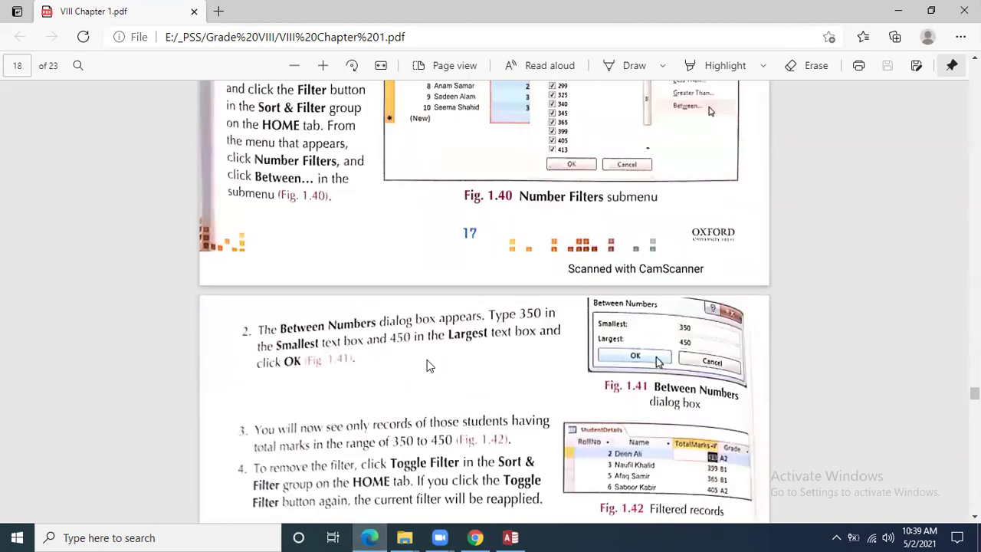
pyautogui.scroll(-10, 429, 345)
pyautogui.scroll(-20, 434, 340)
pyautogui.scroll(8, 434, 339)
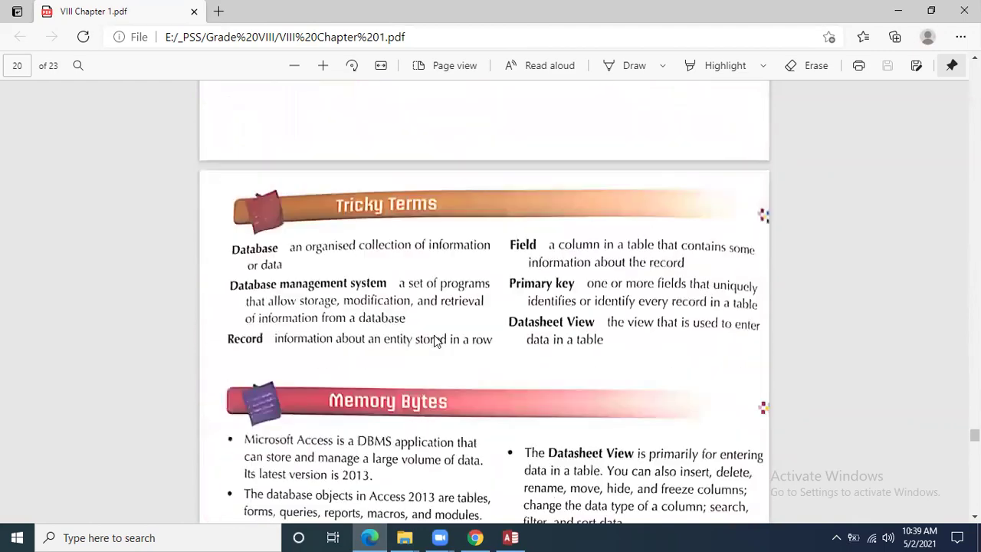
pyautogui.scroll(-15, 434, 340)
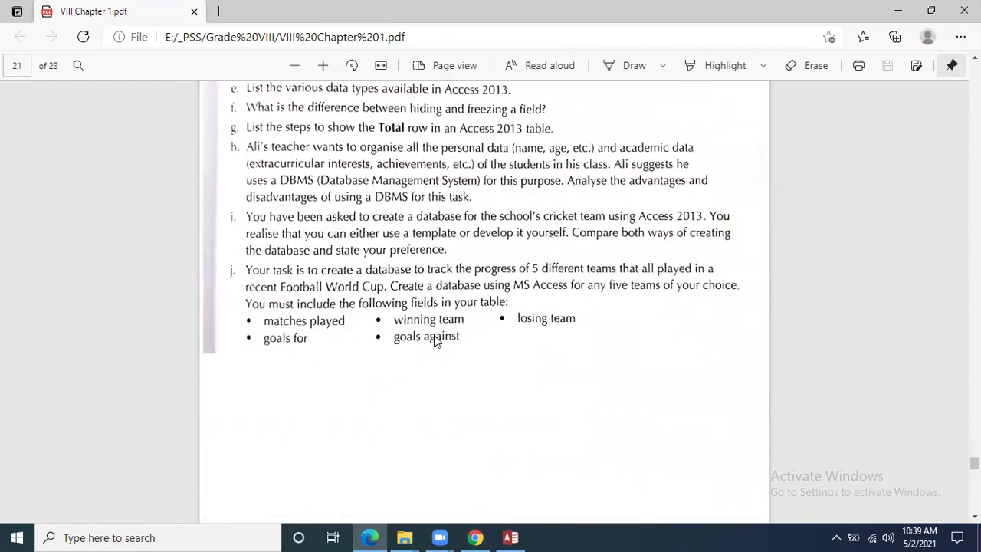
pyautogui.scroll(-3, 433, 341)
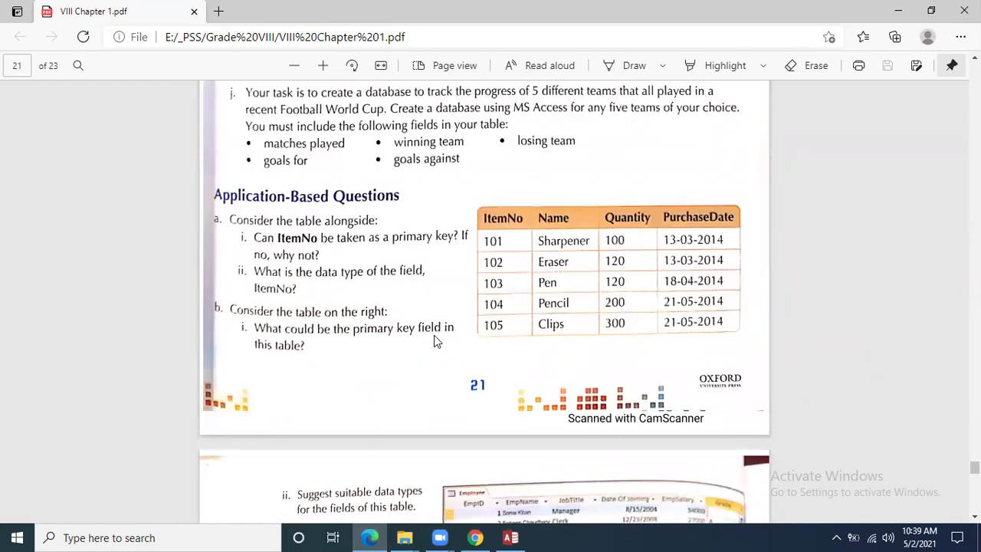
pyautogui.scroll(-20, 434, 341)
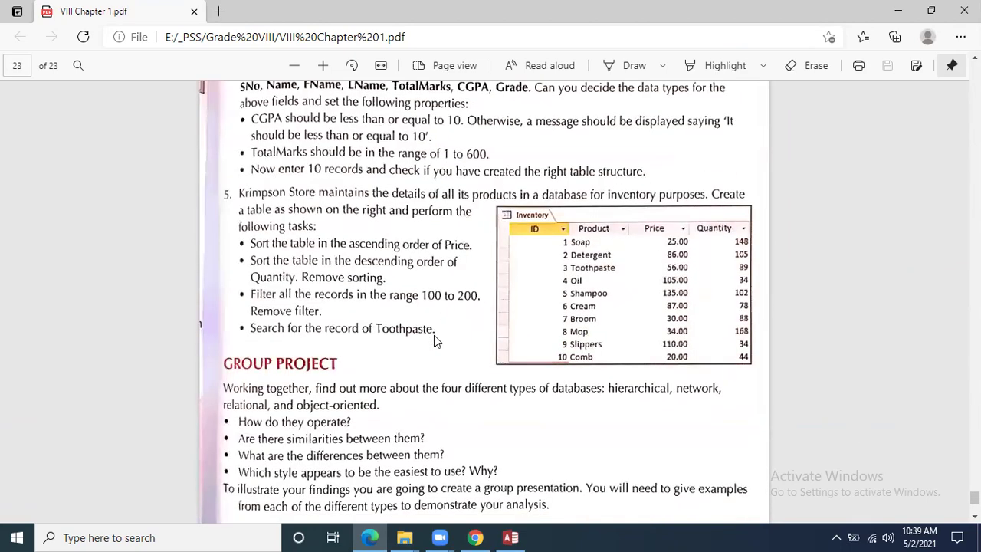
pyautogui.scroll(2, 434, 341)
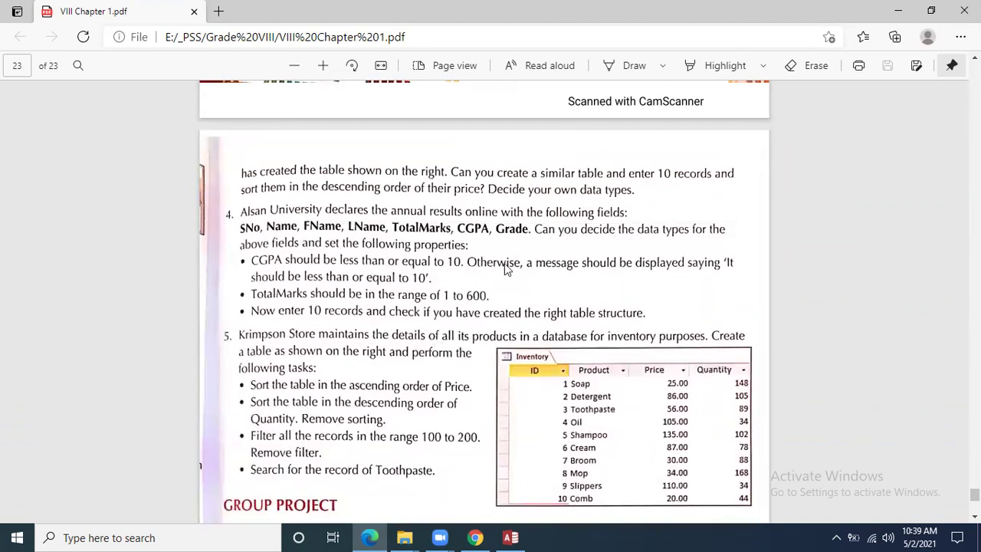
pyautogui.scroll(8, 504, 268)
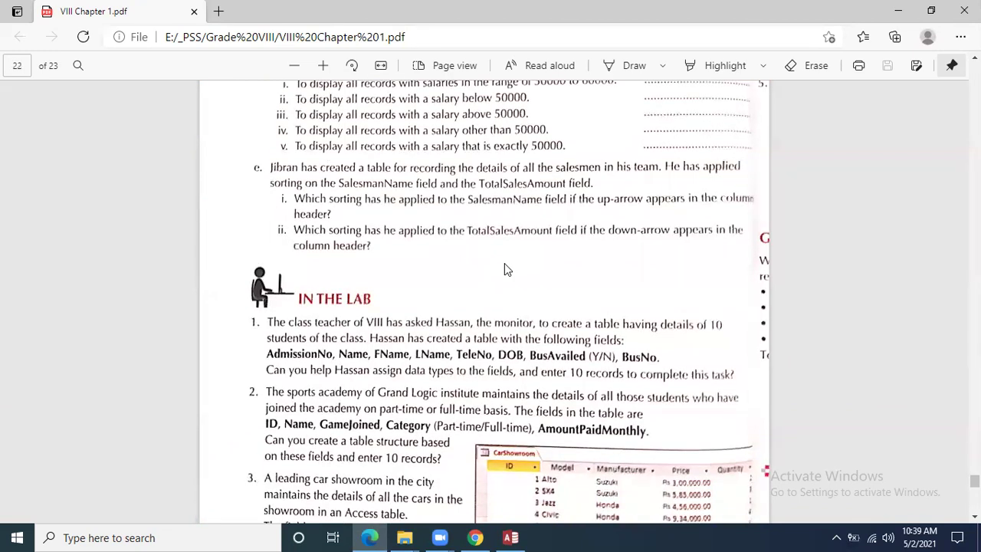
pyautogui.scroll(4, 505, 269)
pyautogui.scroll(-2, 504, 269)
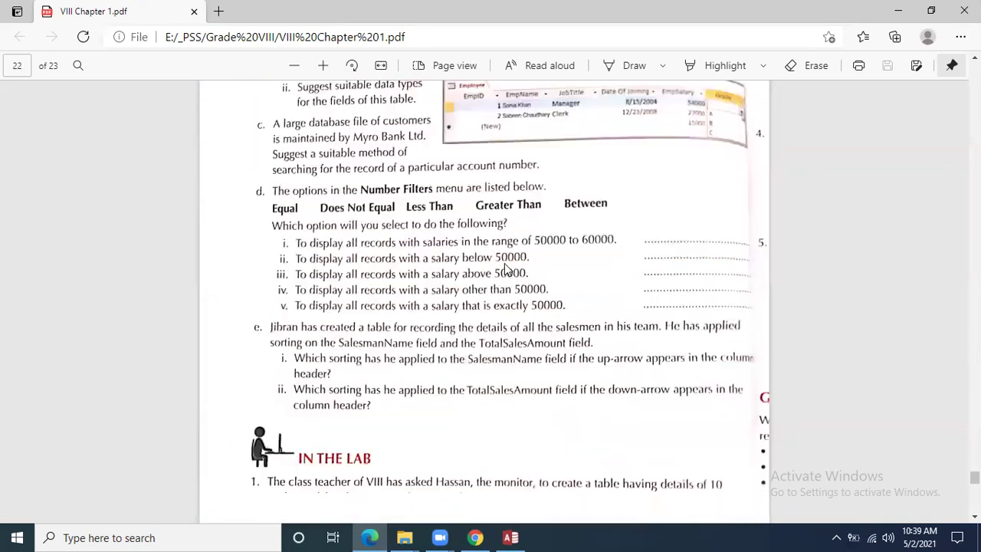
pyautogui.scroll(-1, 504, 268)
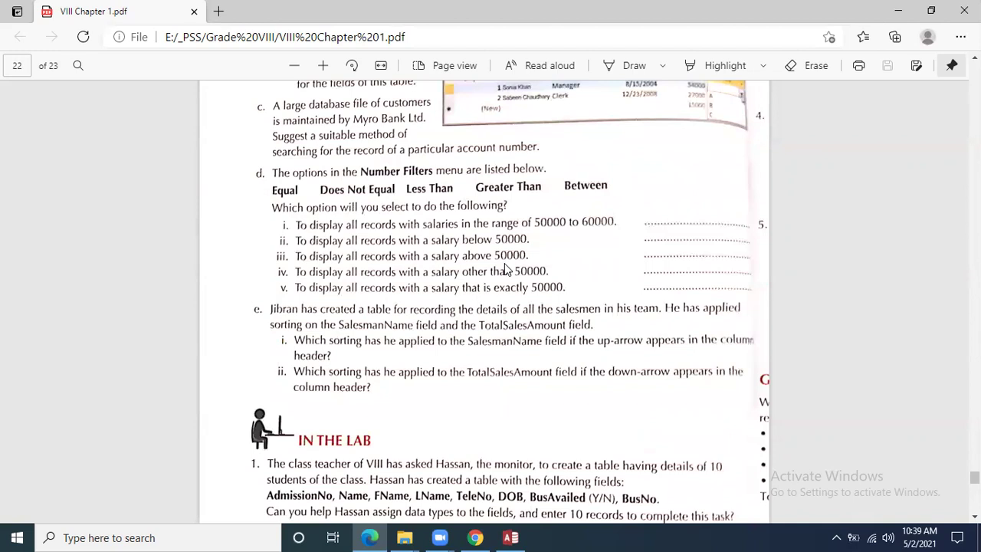